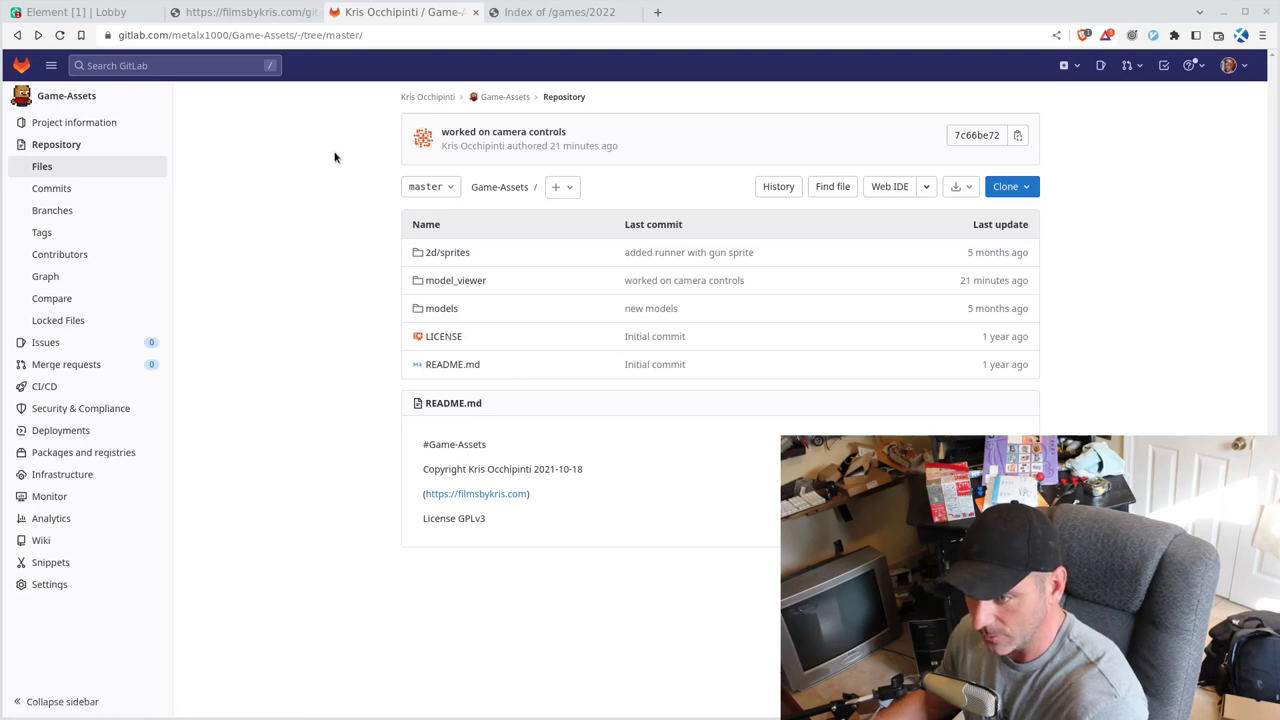
- Search the GIT Projects page for "game" and open the Game-Assets repository
{"action": "left_click", "coordinate": [260, 14]}
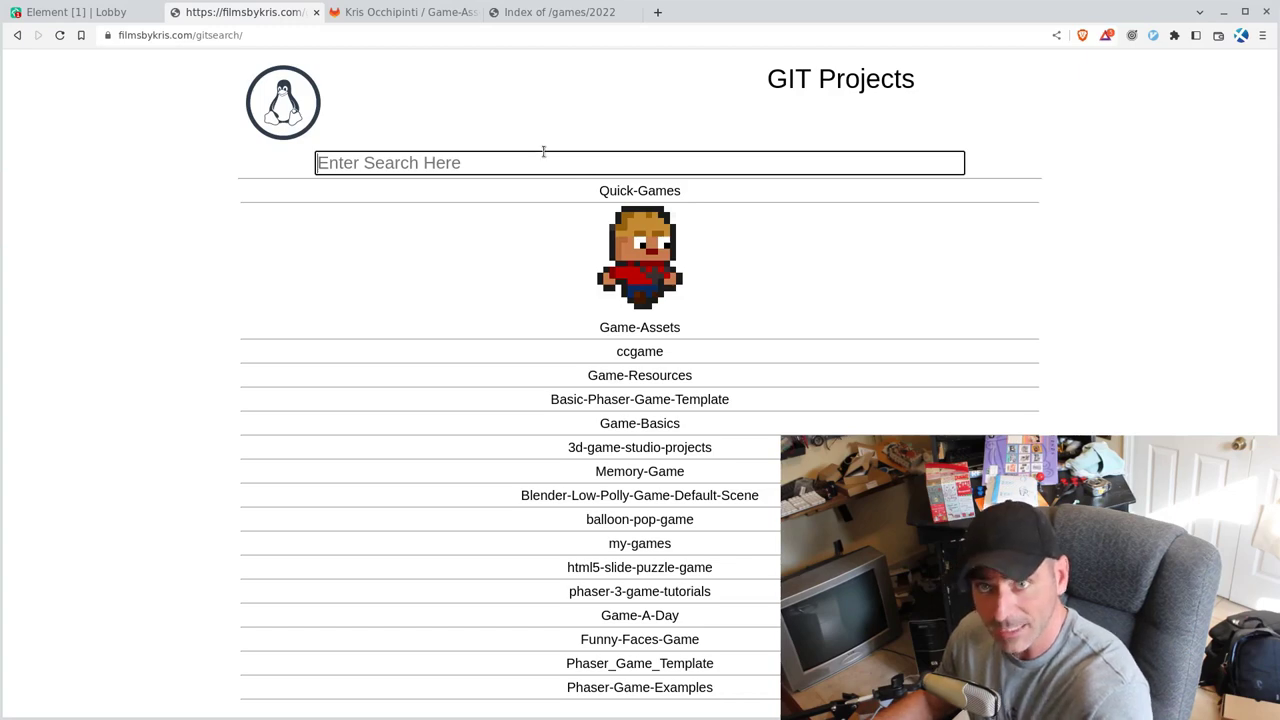
{"action": "left_click", "coordinate": [592, 169]}
{"action": "type", "text": "game"}
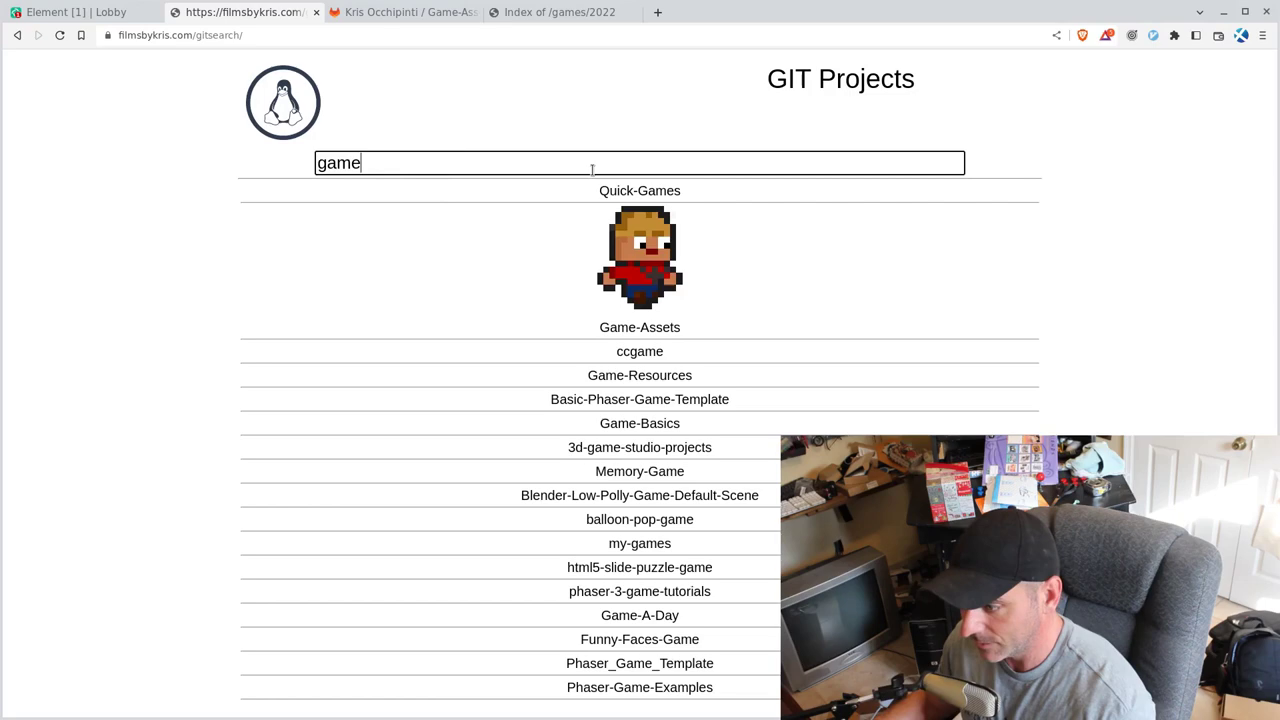
{"action": "left_click", "coordinate": [648, 327]}
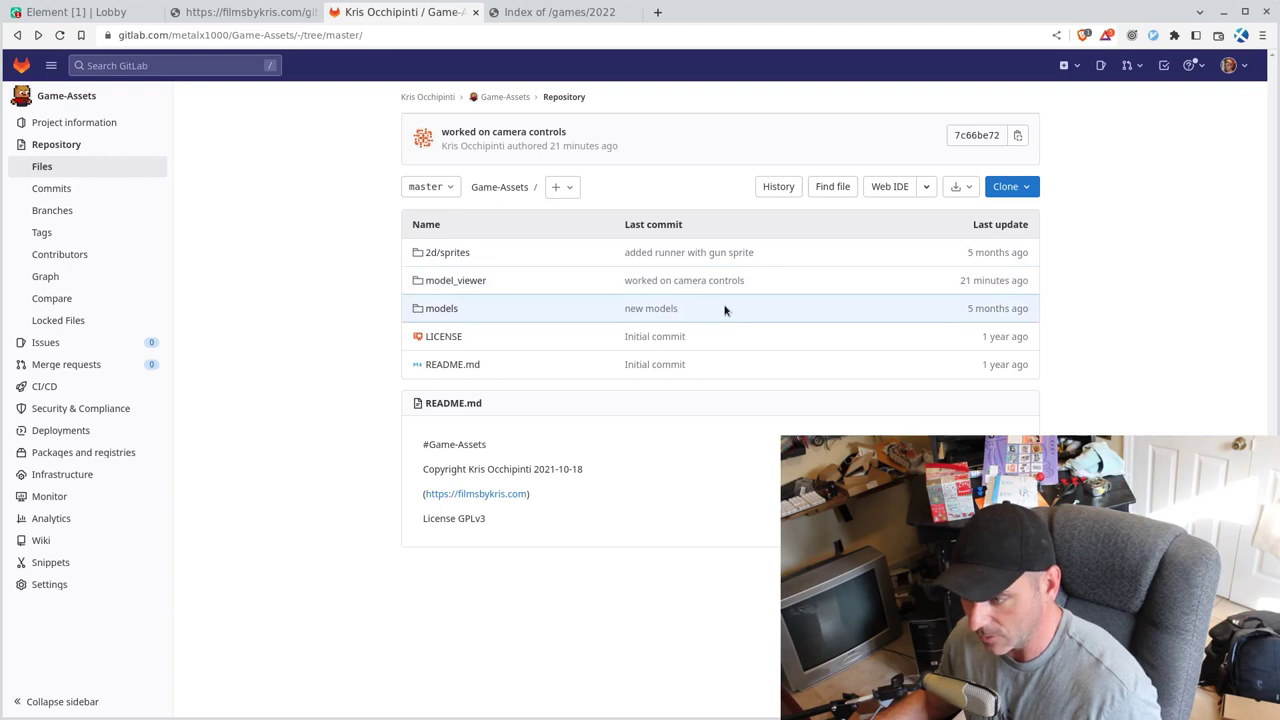
- View the runner_gun.png sprite sheet in the 2d/sprites folder and return to the Game-Assets repository root
{"action": "left_click", "coordinate": [449, 255]}
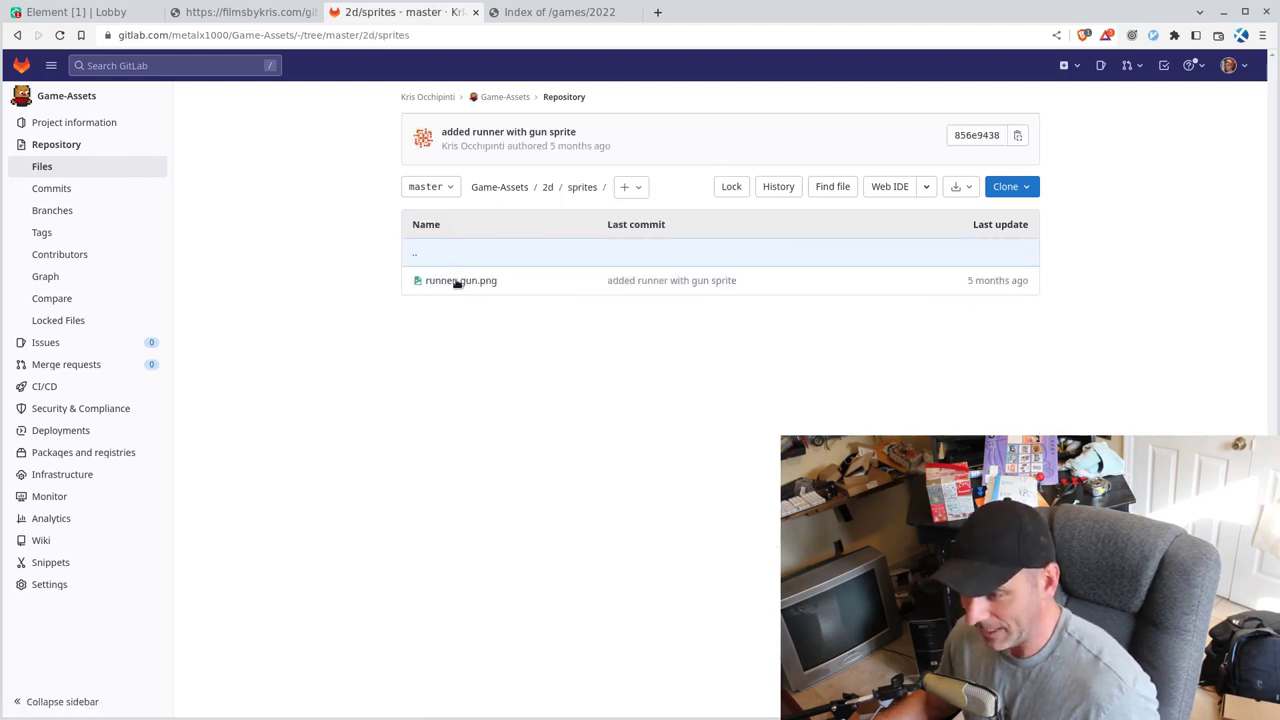
{"action": "left_click", "coordinate": [462, 283]}
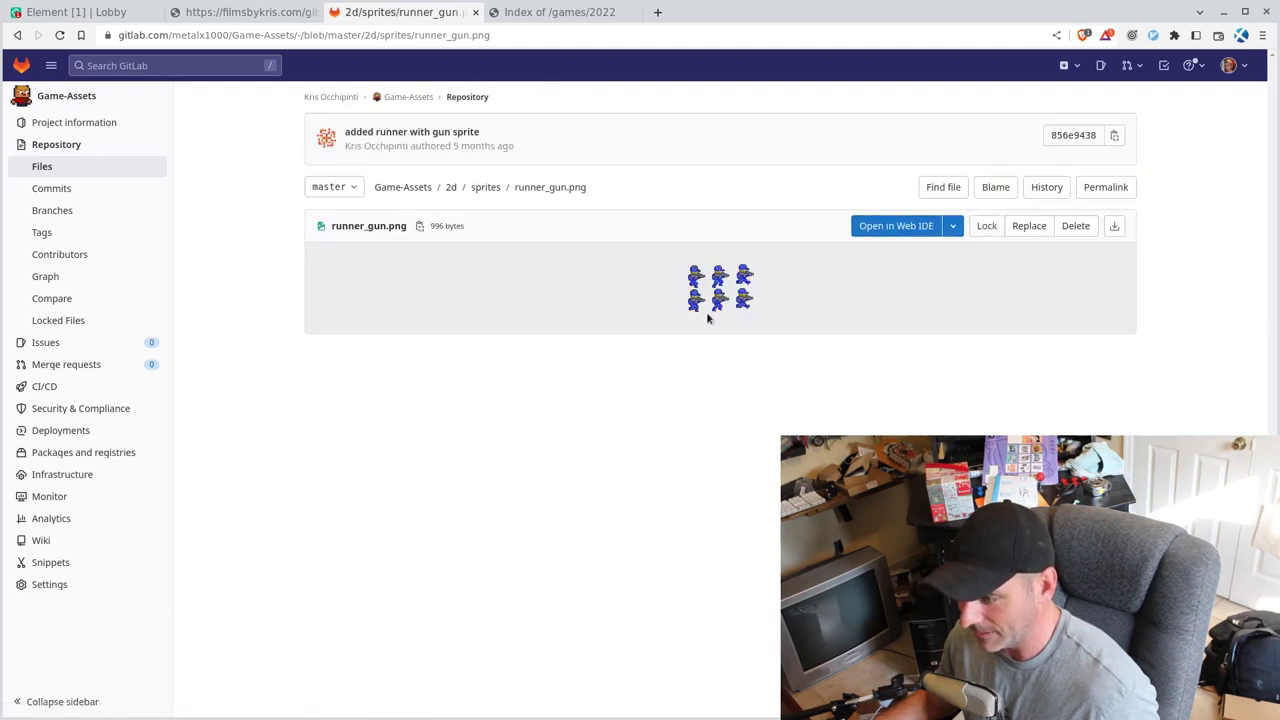
{"action": "left_click", "coordinate": [425, 189]}
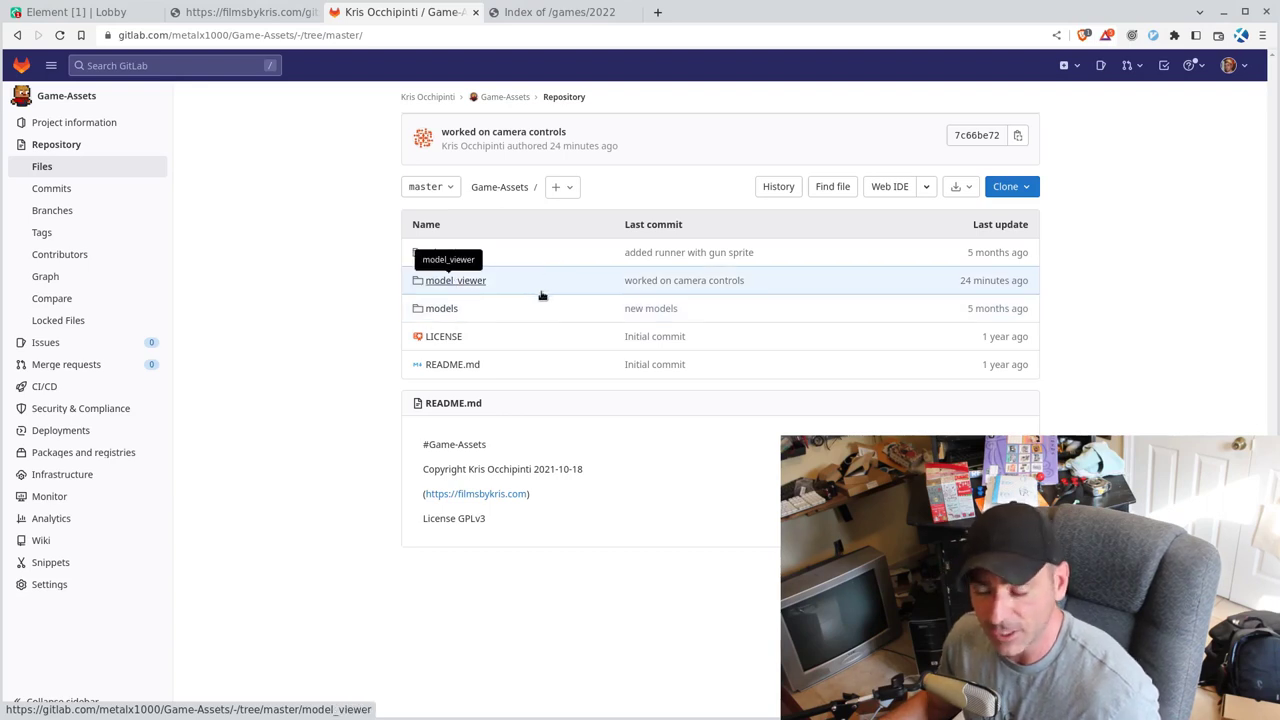
- Open the model_viewer folder inside Game-Assets from the /games/2022 index to launch the random model page
{"action": "left_click", "coordinate": [560, 12]}
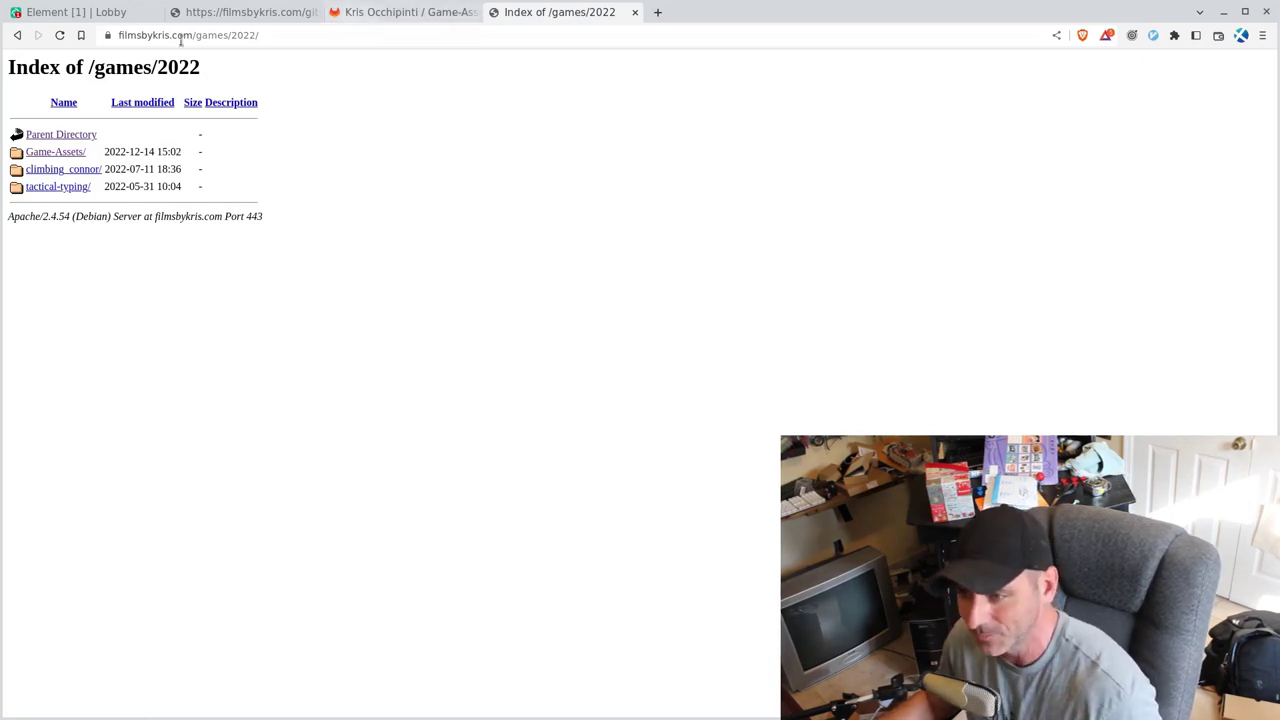
{"action": "left_click", "coordinate": [57, 155]}
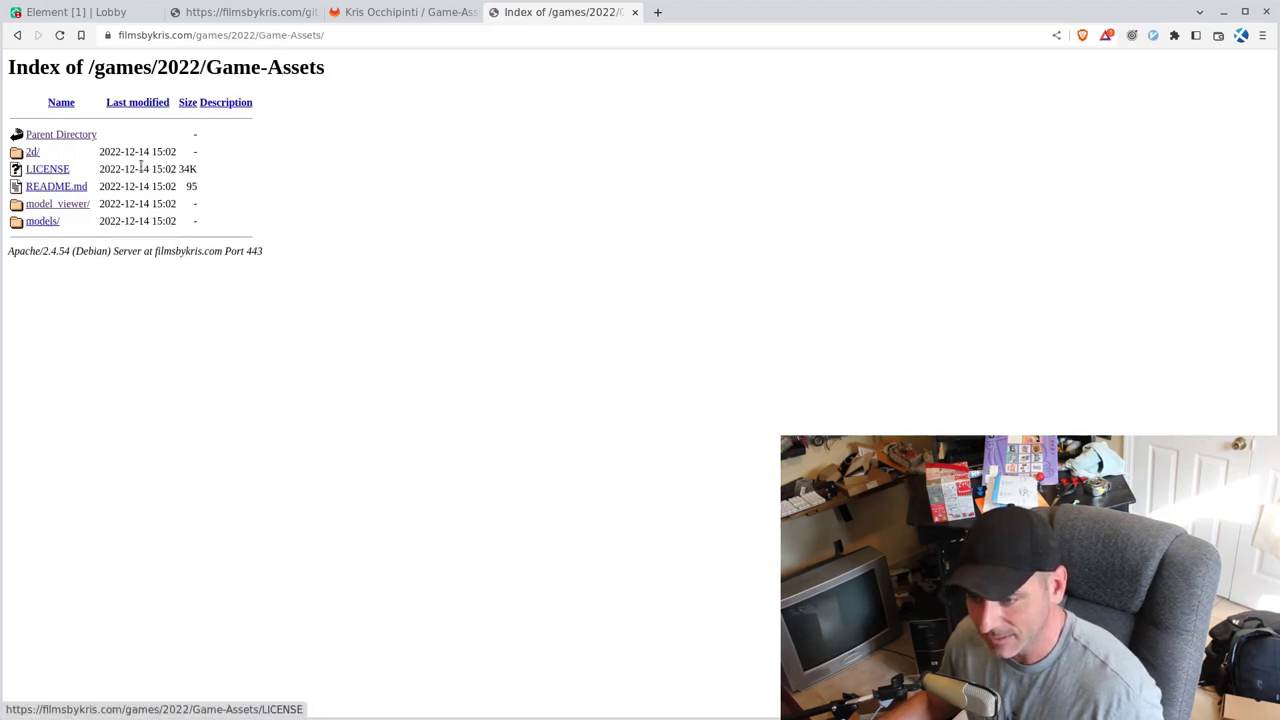
{"action": "left_click", "coordinate": [57, 206]}
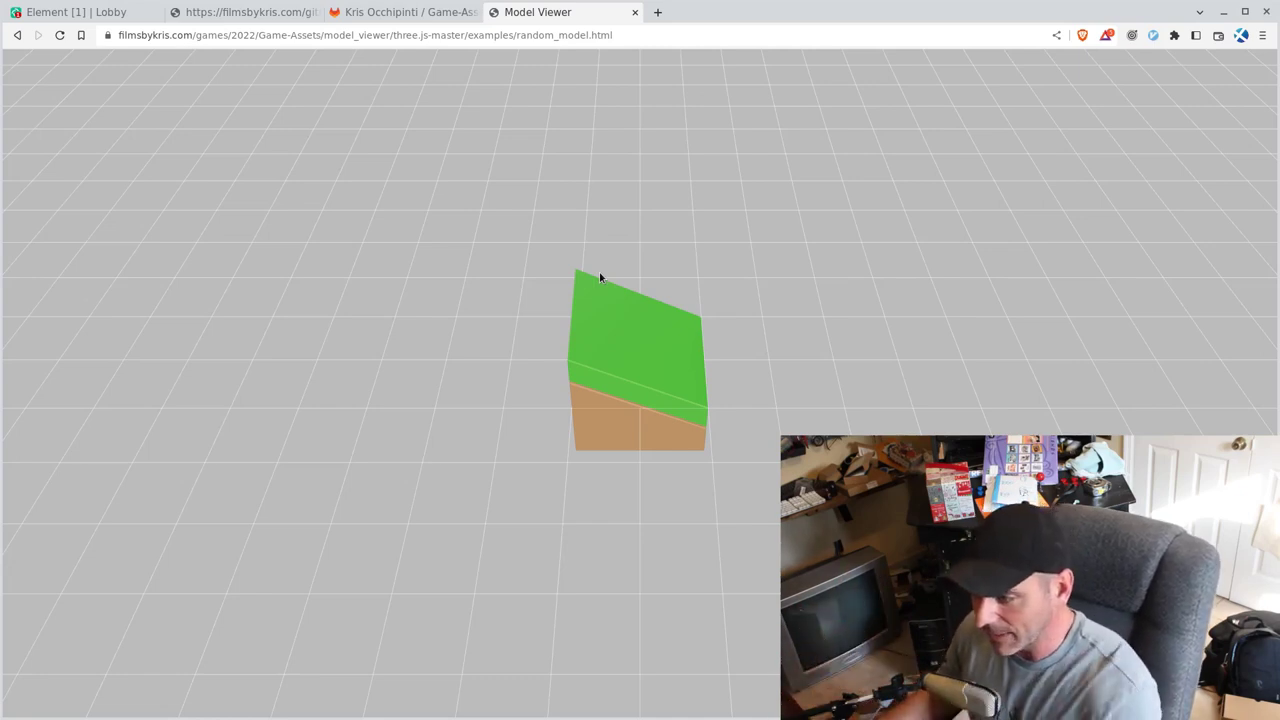
- Examine the green-topped ramp block from another angle, both closer up and farther away
{"action": "left_click_drag", "start_coordinate": [615, 275], "coordinate": [640, 303]}
{"action": "scroll", "coordinate": [640, 304], "scroll_direction": "up", "scroll_amount": 3}
{"action": "scroll", "coordinate": [640, 304], "scroll_direction": "down", "scroll_amount": 2}
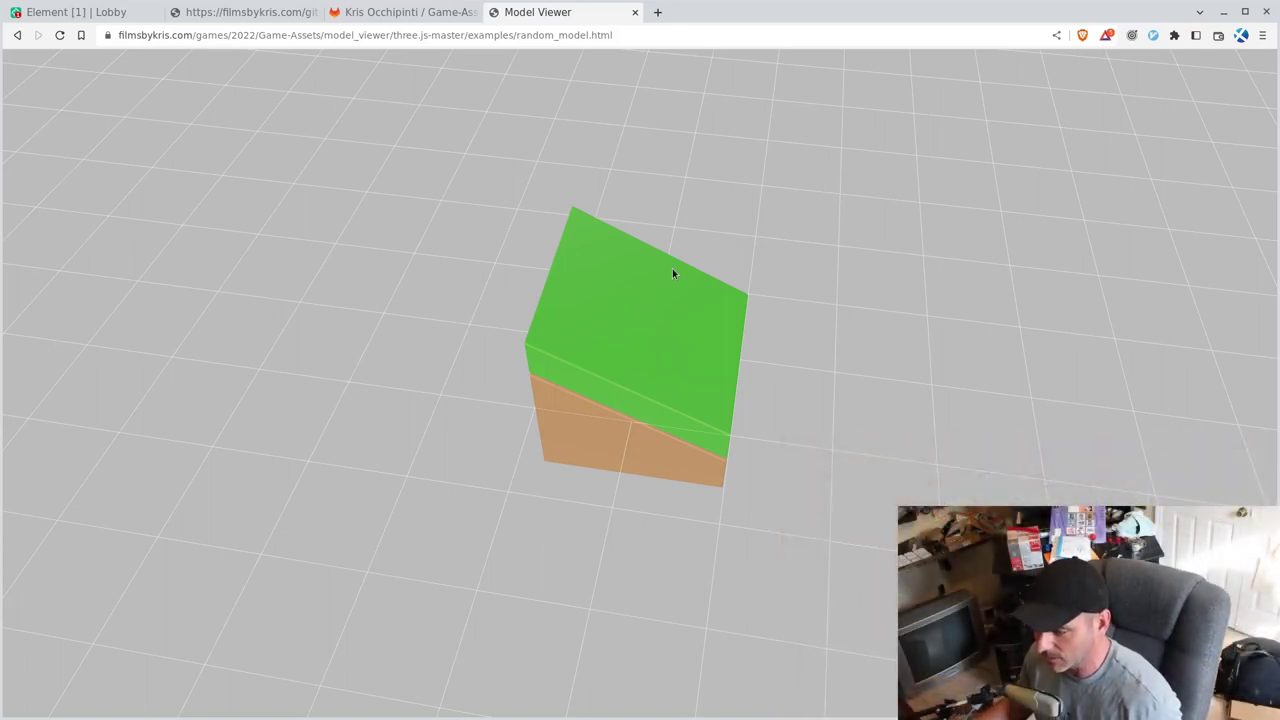
- Reload the viewer for another random model and examine the blue office chair from several angles
{"action": "key", "text": "F5"}
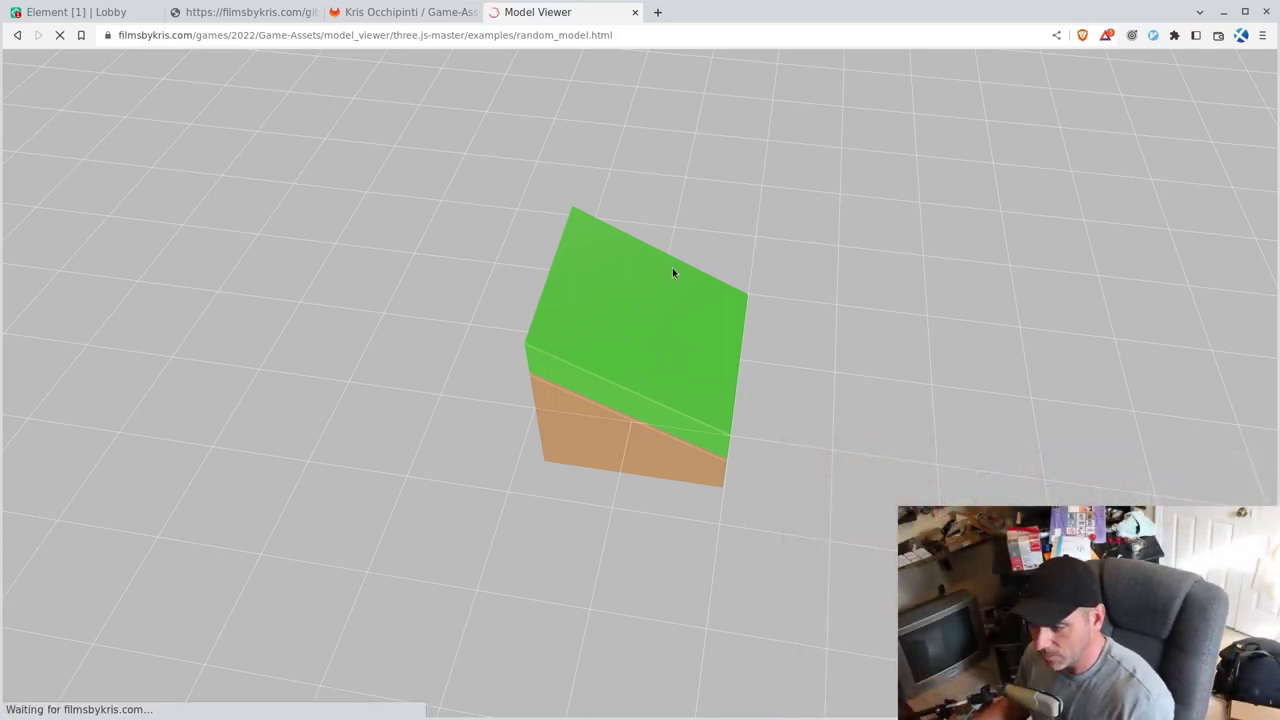
{"action": "left_click_drag", "start_coordinate": [641, 326], "coordinate": [588, 258]}
{"action": "scroll", "coordinate": [663, 280], "scroll_direction": "up", "scroll_amount": 3}
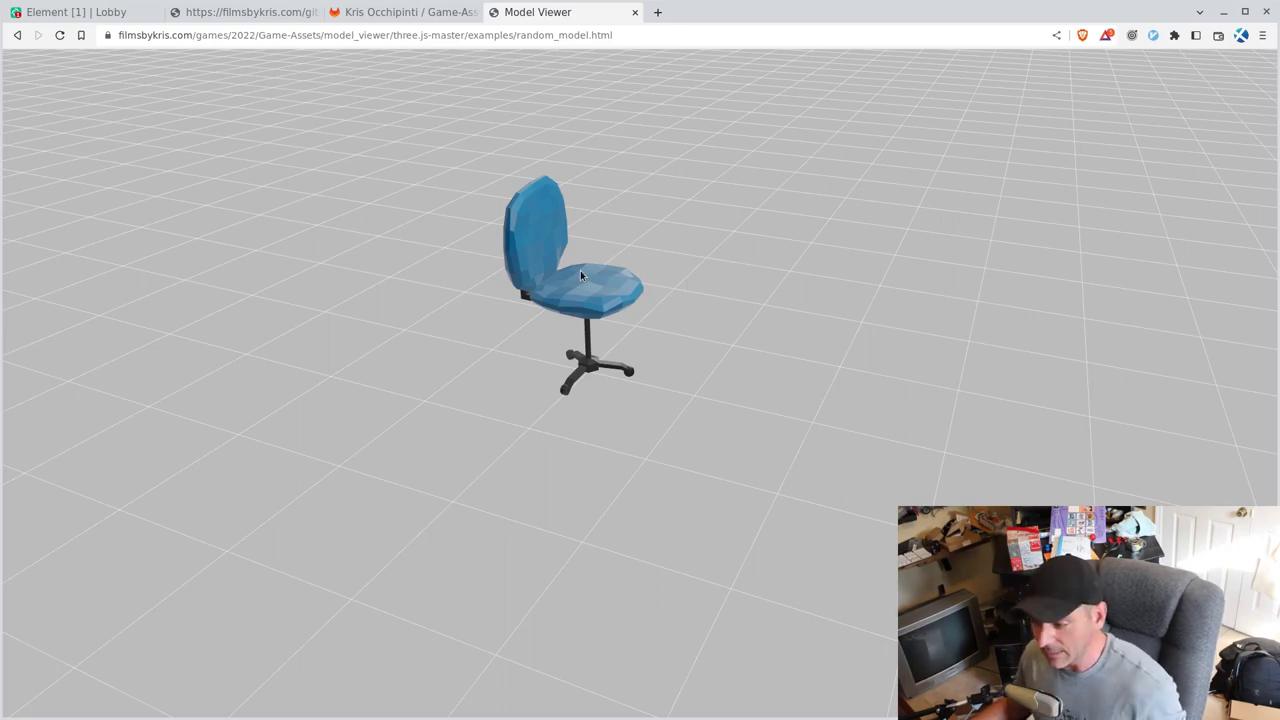
{"action": "left_click_drag", "start_coordinate": [578, 269], "coordinate": [638, 309]}
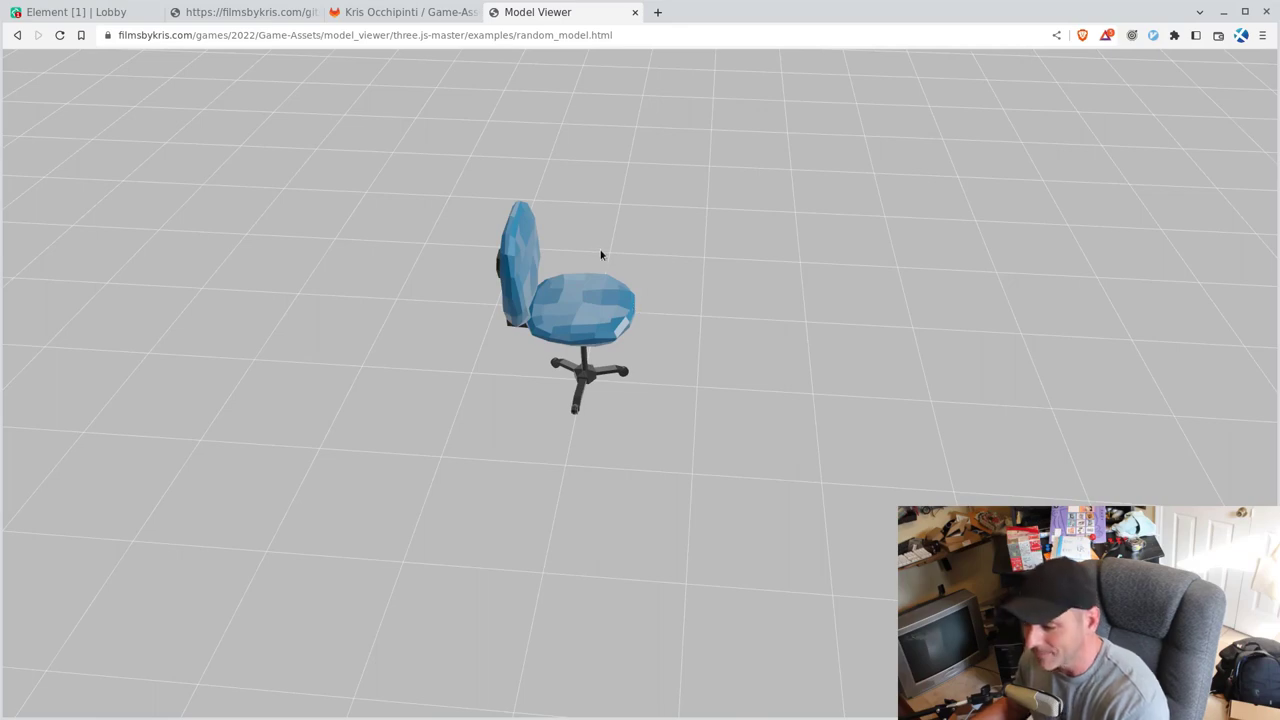
- Load further random models and examine the red button, park bench and music note from different angles
{"action": "key", "text": "F5"}
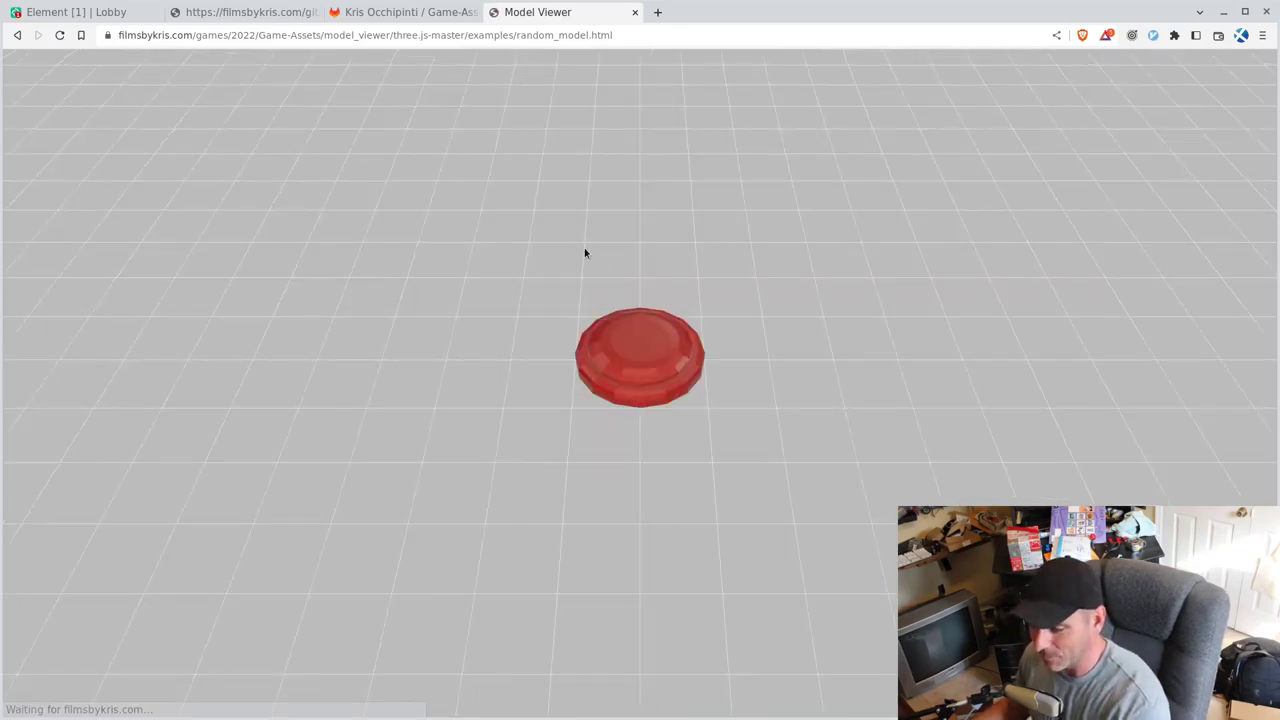
{"action": "left_click_drag", "start_coordinate": [671, 349], "coordinate": [698, 338]}
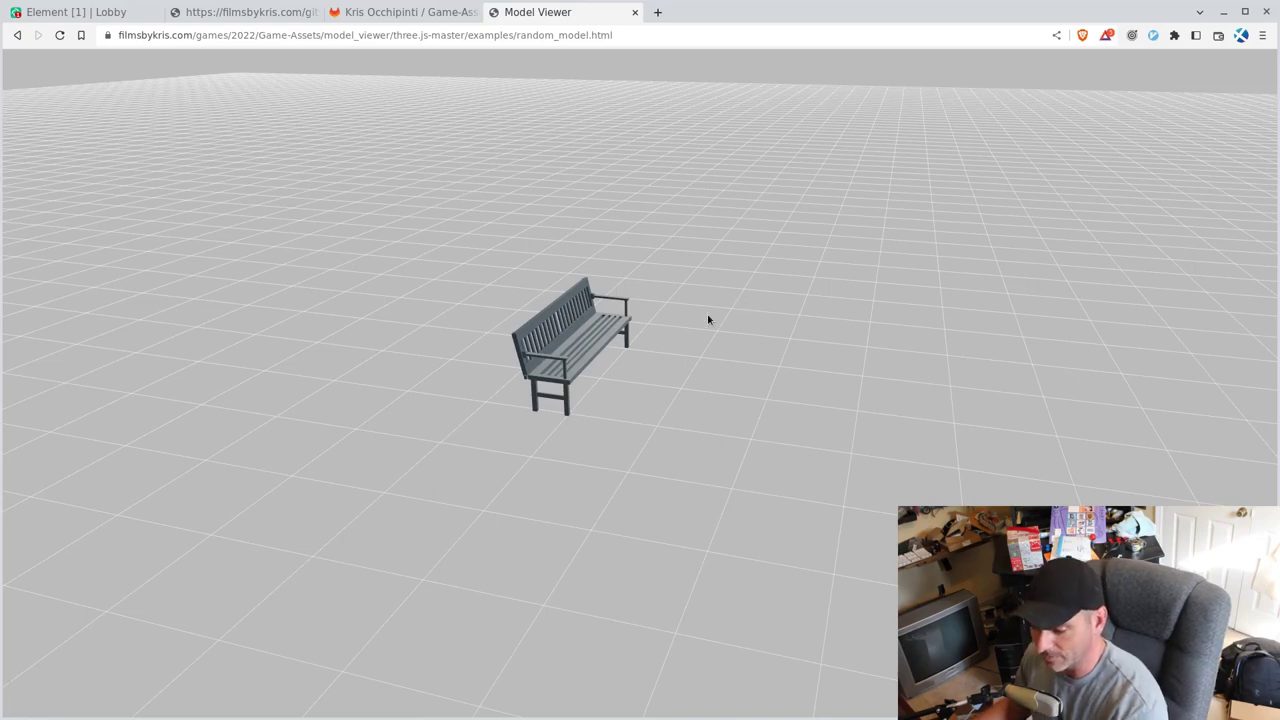
{"action": "key", "text": "F5"}
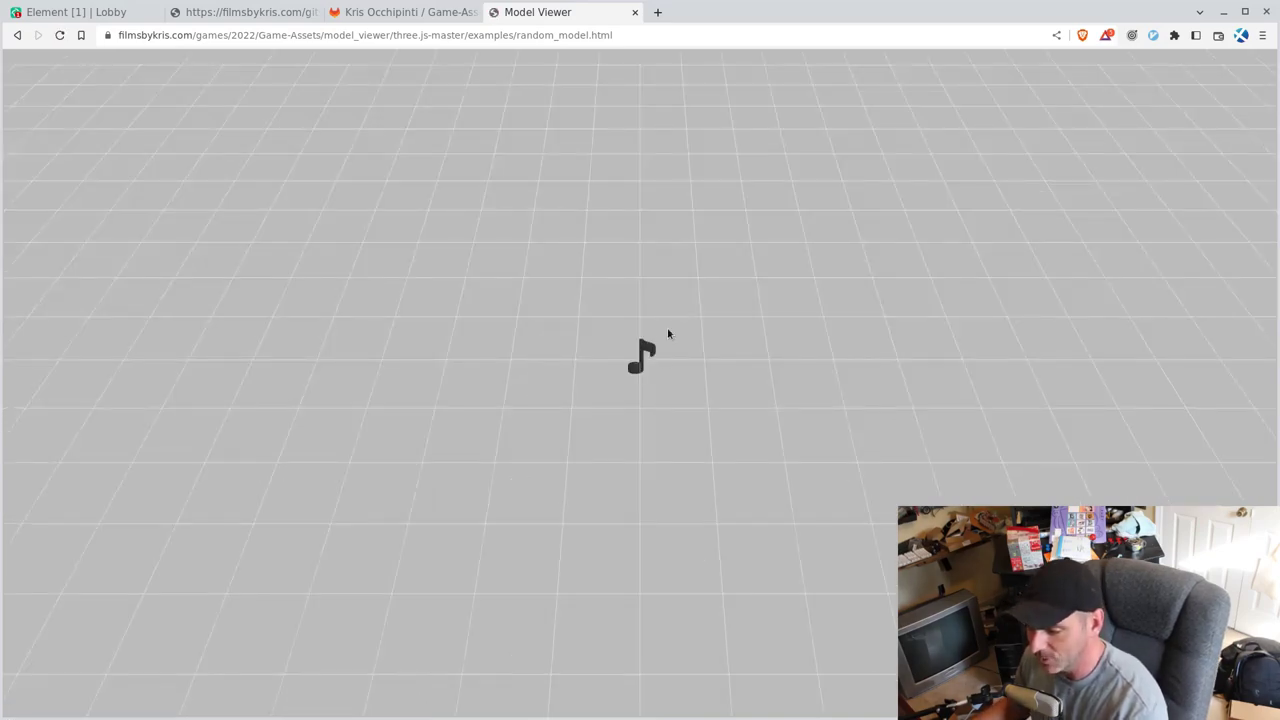
{"action": "left_click_drag", "start_coordinate": [652, 356], "coordinate": [646, 274]}
- Load another random model and examine the small piano keyboard piece up close from an angle
{"action": "key", "text": "F5"}
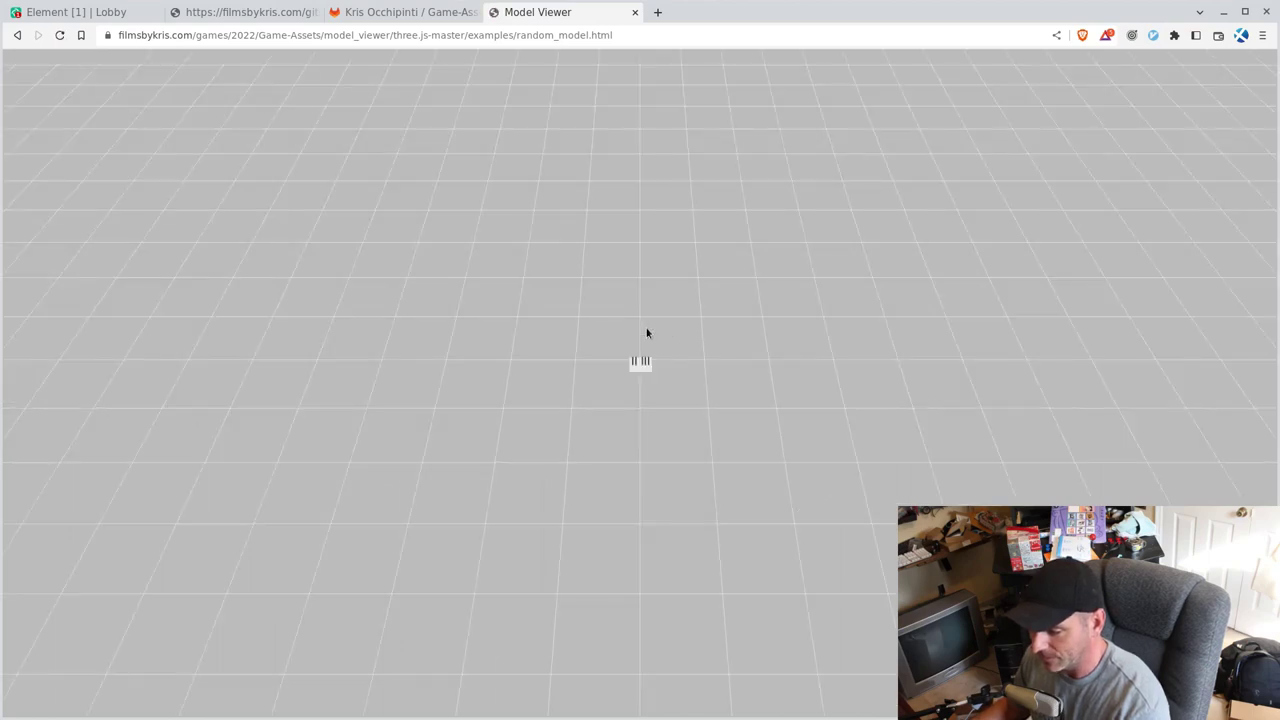
{"action": "scroll", "coordinate": [645, 352], "scroll_direction": "up", "scroll_amount": 3}
{"action": "left_click_drag", "start_coordinate": [643, 346], "coordinate": [607, 308]}
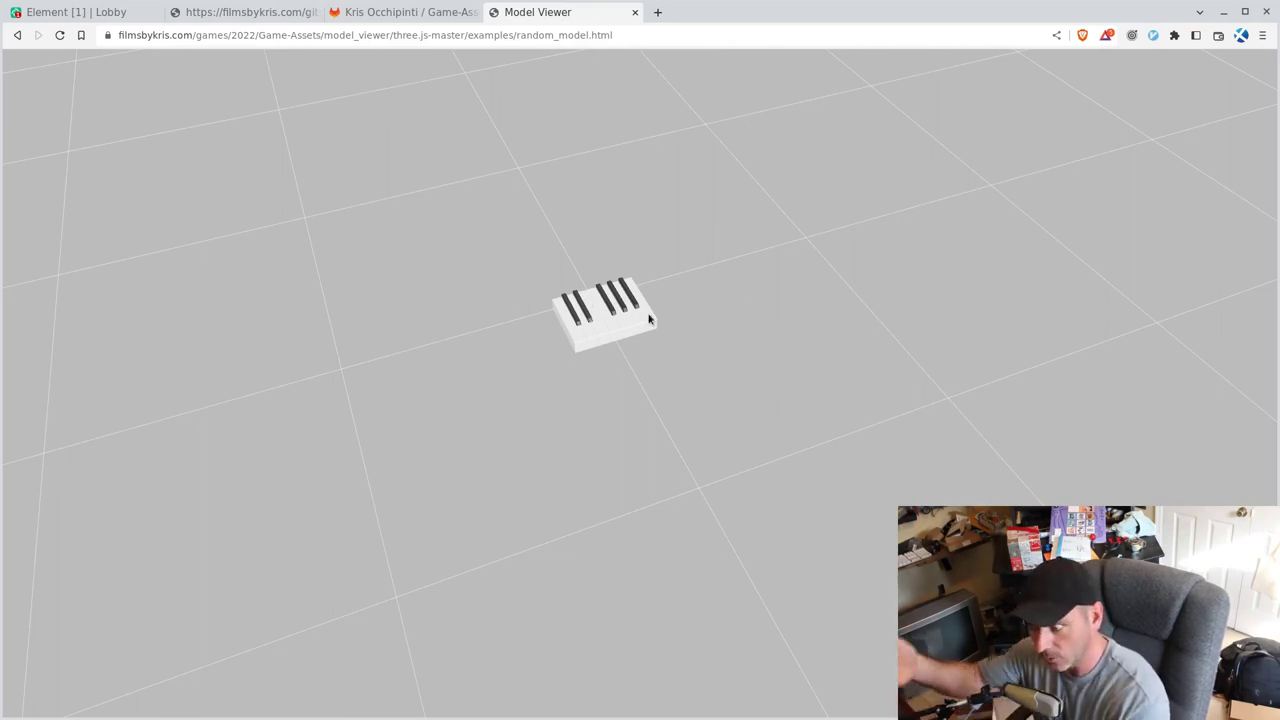
- Load two more random models and examine the white wall plate and the round bomb from low angles
{"action": "key", "text": "F5"}
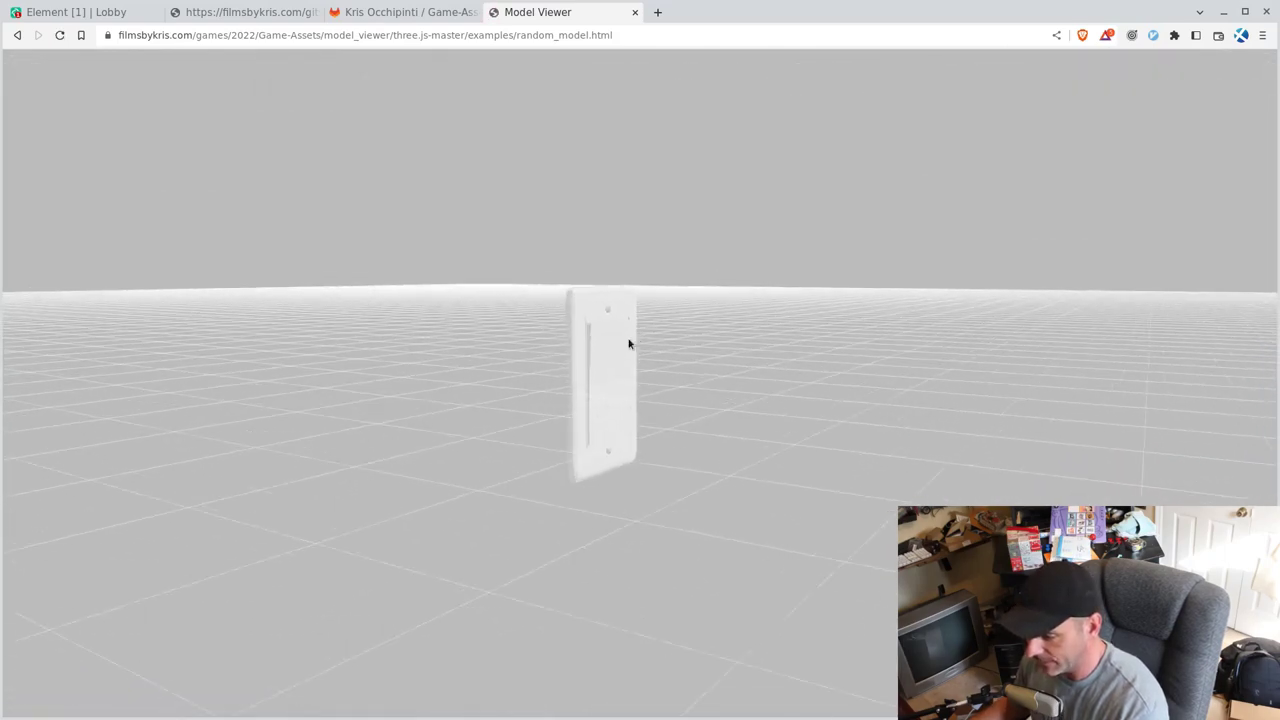
{"action": "left_click_drag", "start_coordinate": [645, 373], "coordinate": [597, 349]}
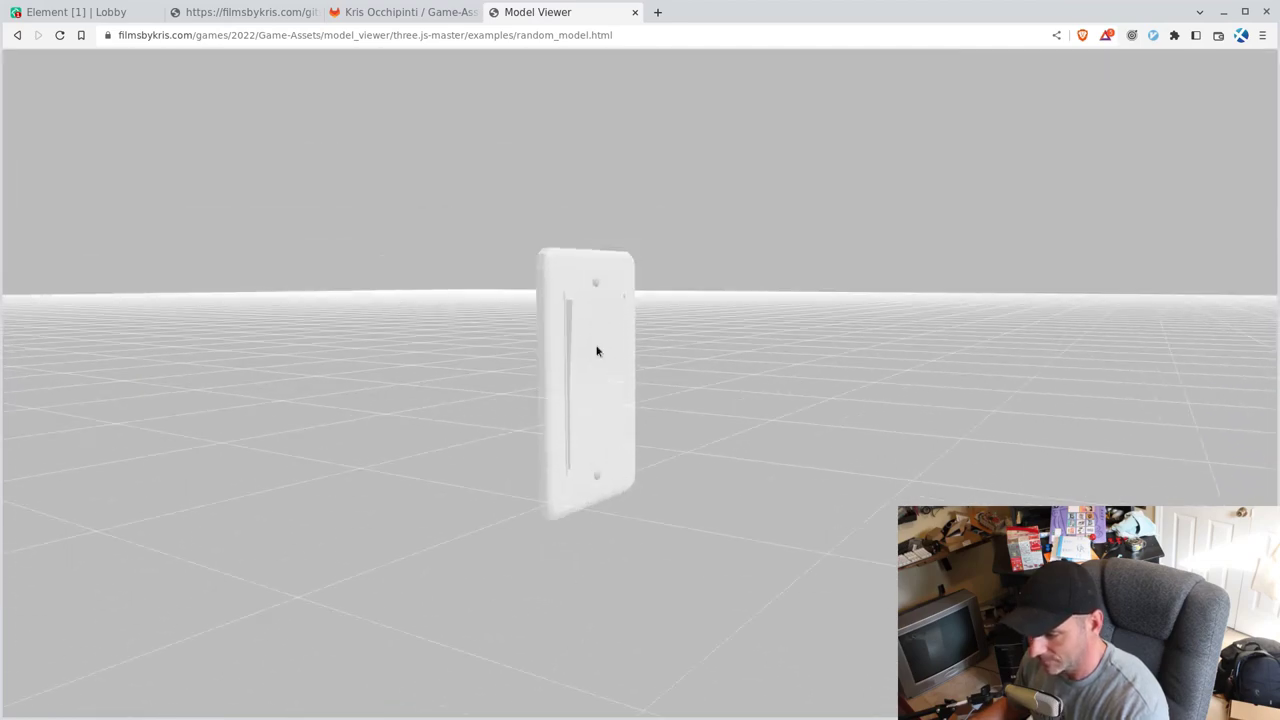
{"action": "key", "text": "F5"}
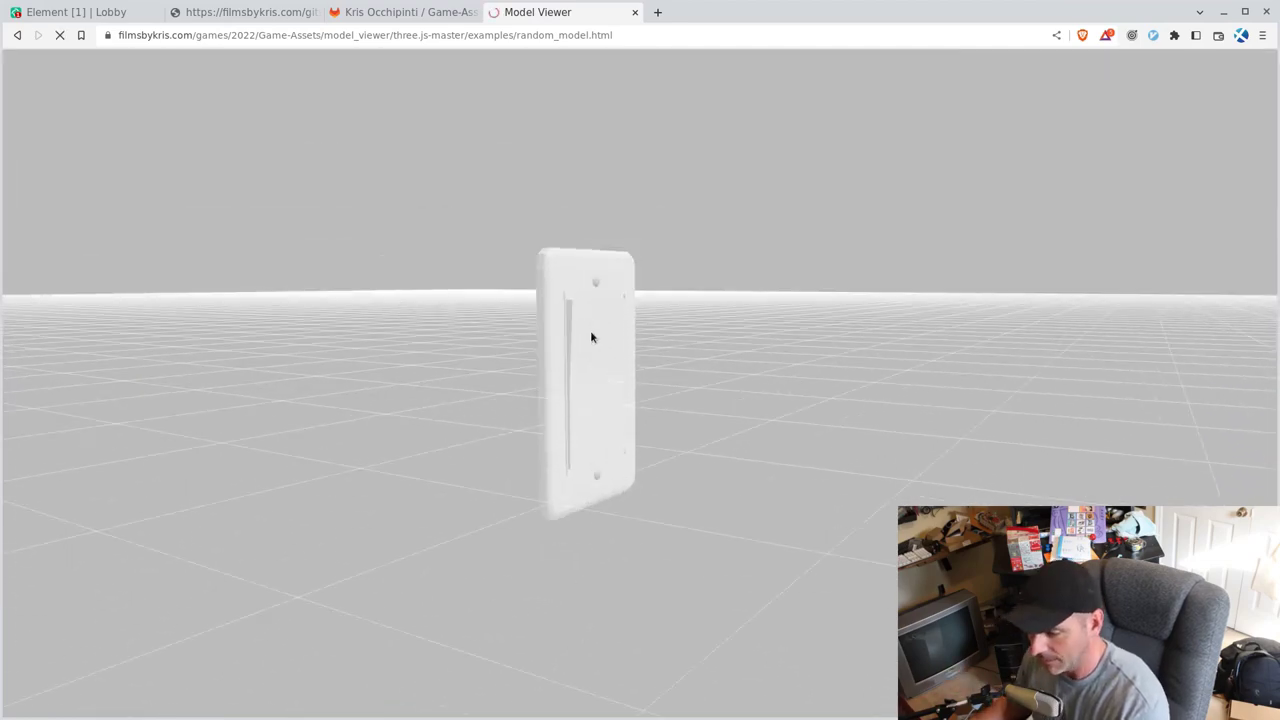
{"action": "left_click_drag", "start_coordinate": [651, 315], "coordinate": [571, 266]}
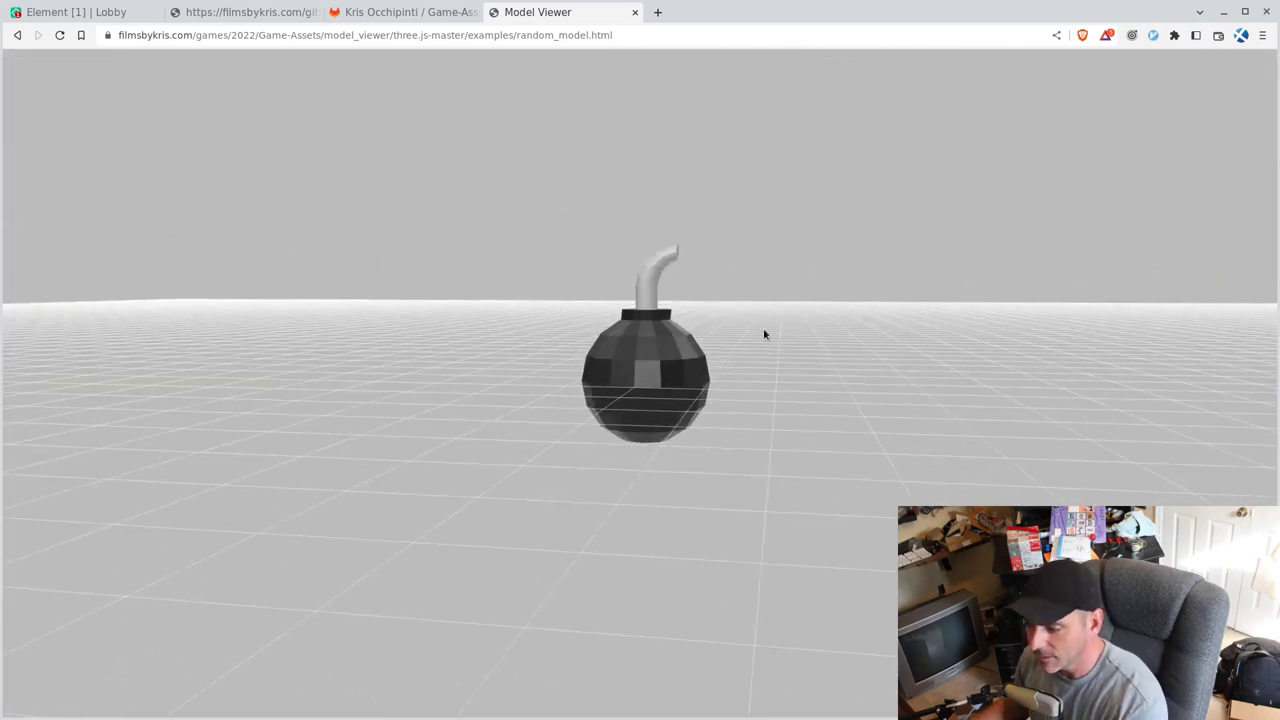
- Load another random model and examine the small black device up close from near ground level
{"action": "key", "text": "F5"}
{"action": "scroll", "coordinate": [647, 345], "scroll_direction": "up", "scroll_amount": 8}
{"action": "left_click_drag", "start_coordinate": [689, 295], "coordinate": [694, 257]}
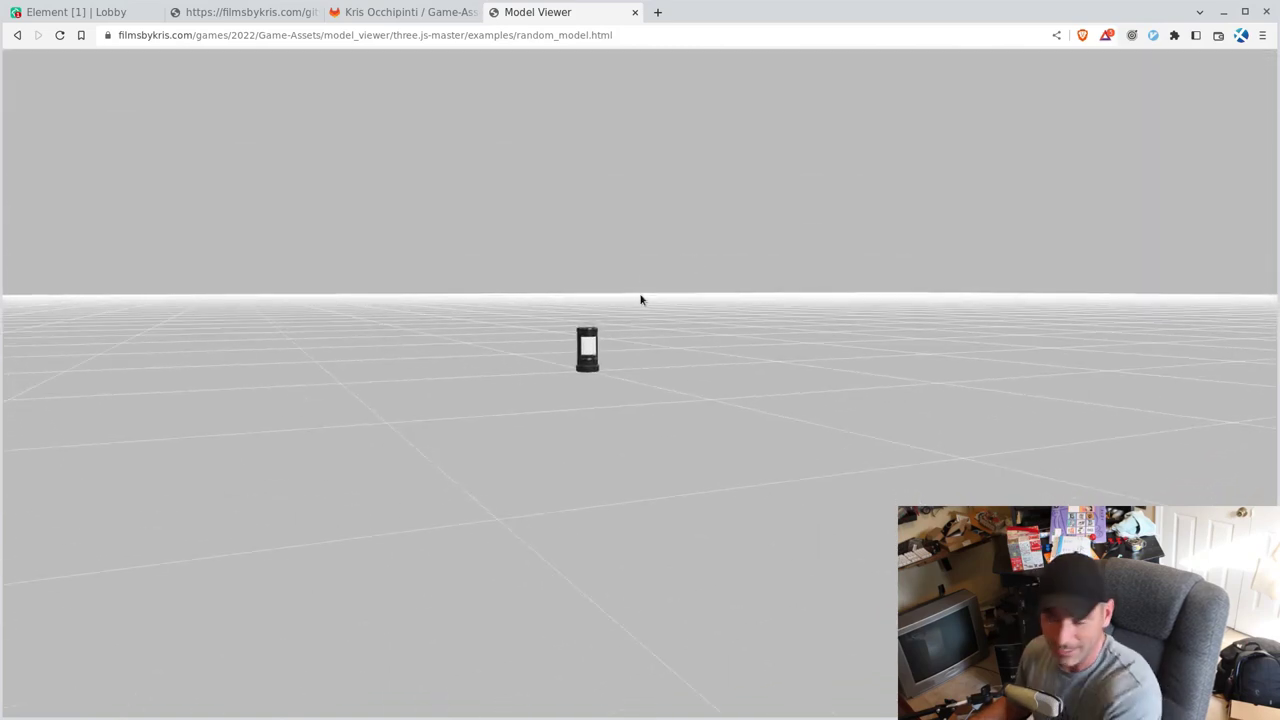
- Load three more random models and examine the fire hydrant, the arrow and the barbell plate from new angles
{"action": "key", "text": "F5"}
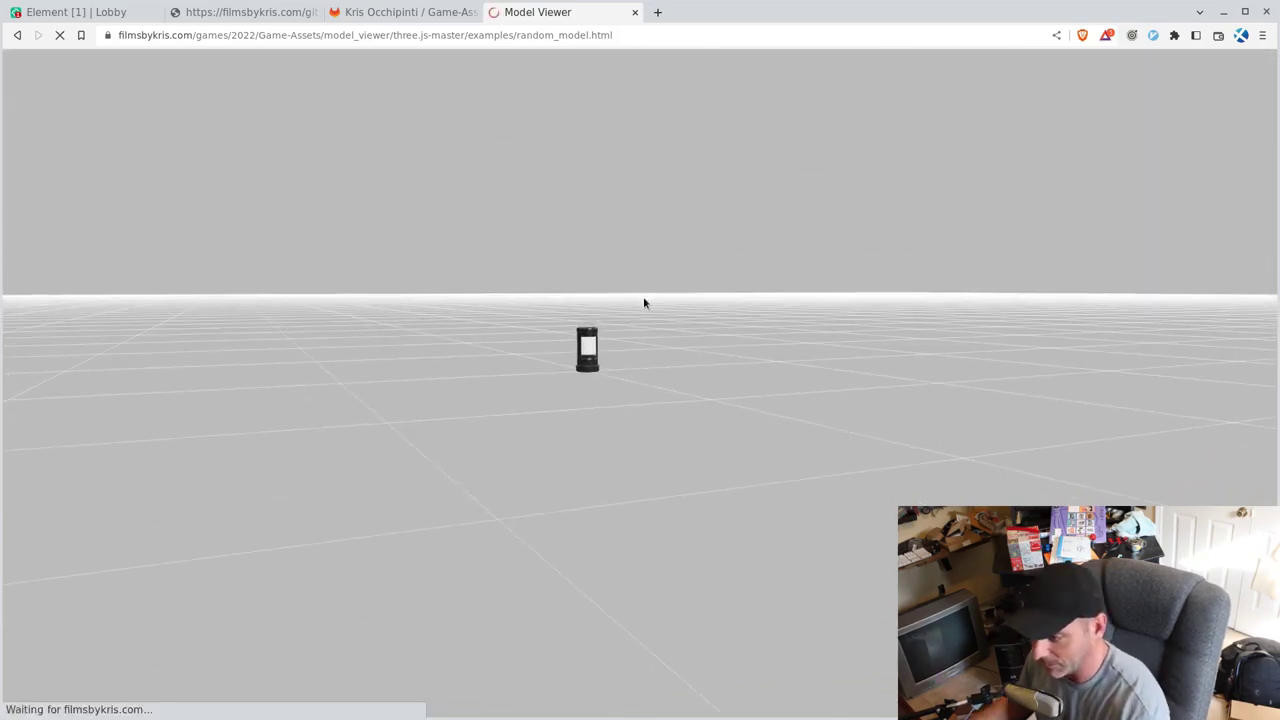
{"action": "left_click_drag", "start_coordinate": [626, 371], "coordinate": [787, 326]}
{"action": "key", "text": "F5"}
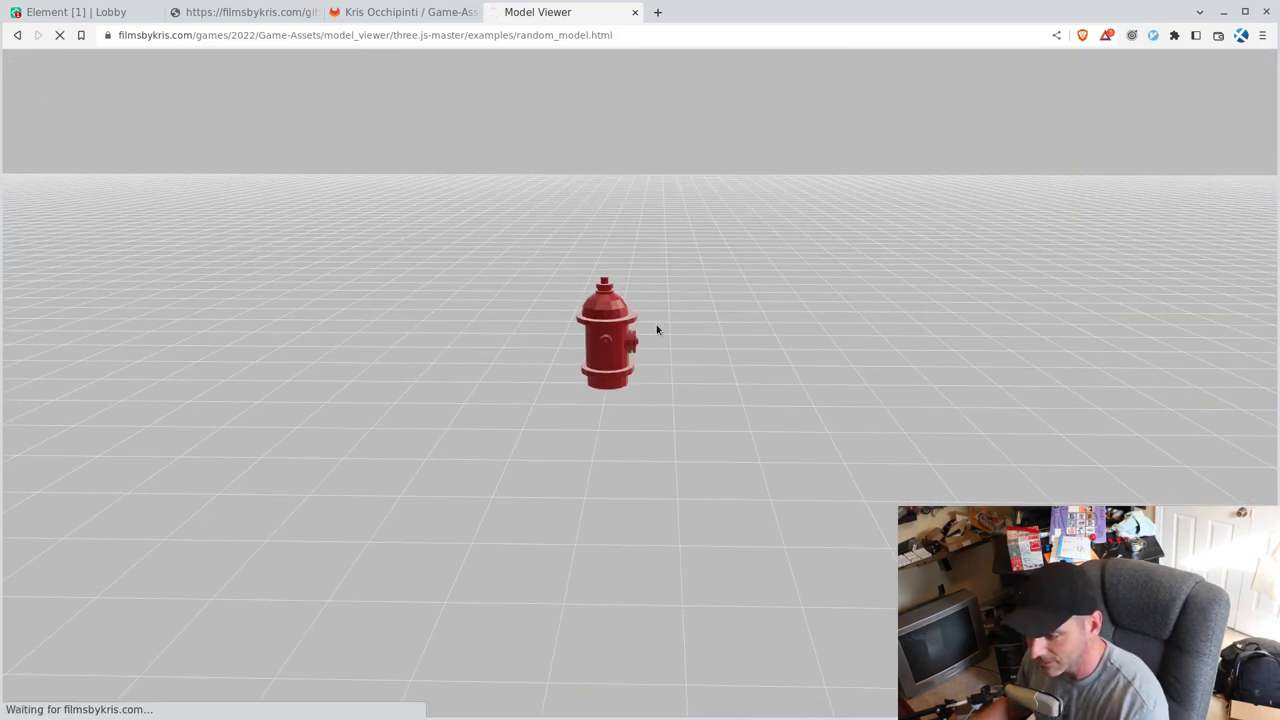
{"action": "left_click_drag", "start_coordinate": [706, 354], "coordinate": [749, 289]}
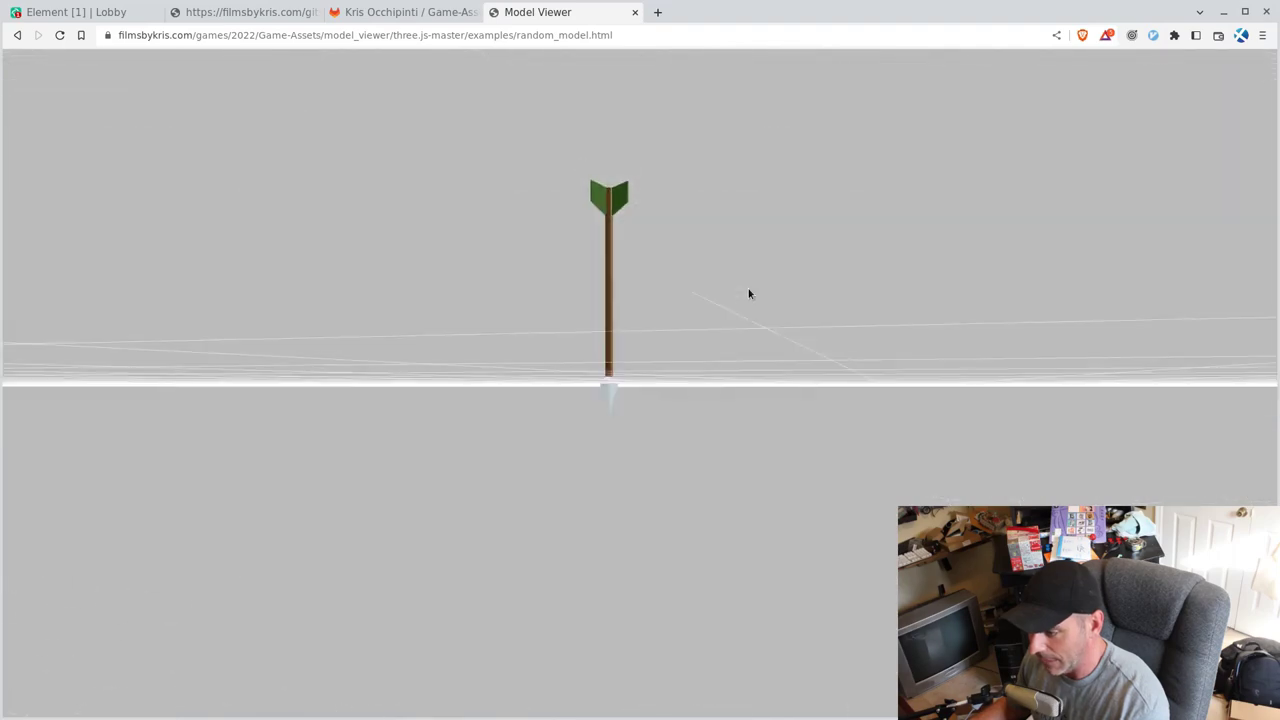
{"action": "key", "text": "F5"}
{"action": "left_click_drag", "start_coordinate": [677, 391], "coordinate": [725, 412]}
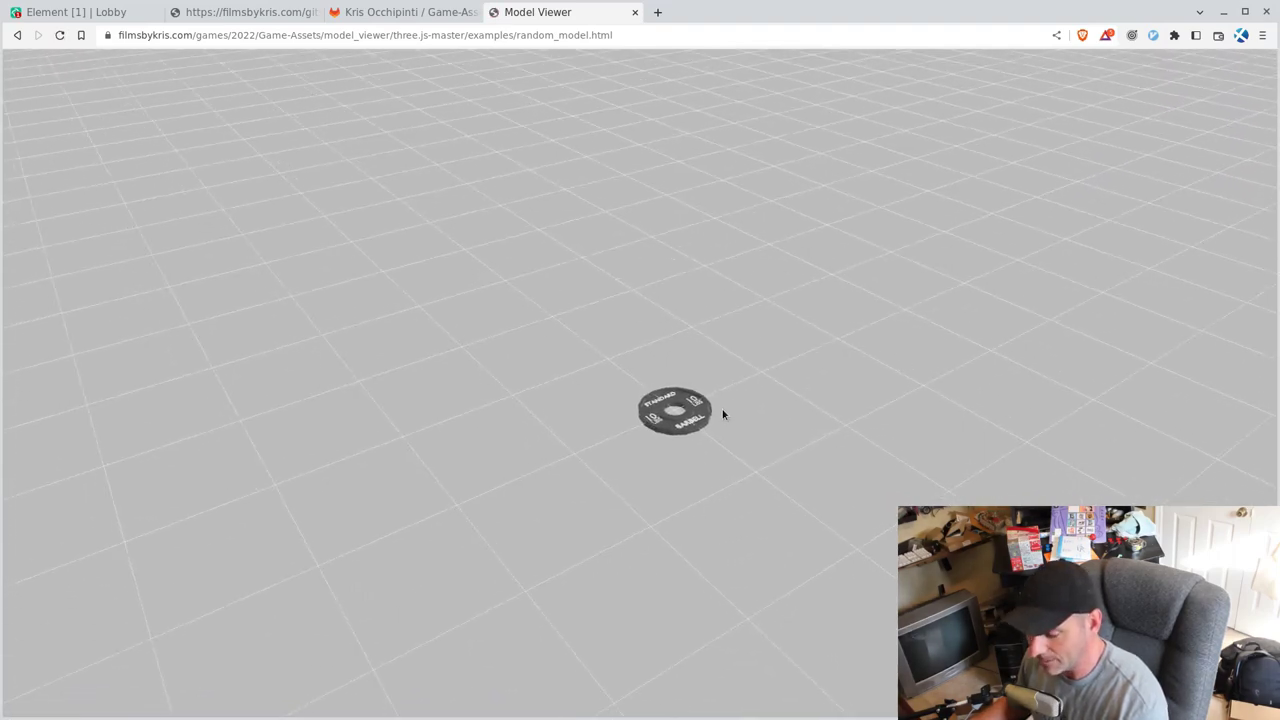
- Load another random model and examine the blue office chair with armrests up close from different sides
{"action": "key", "text": "F5"}
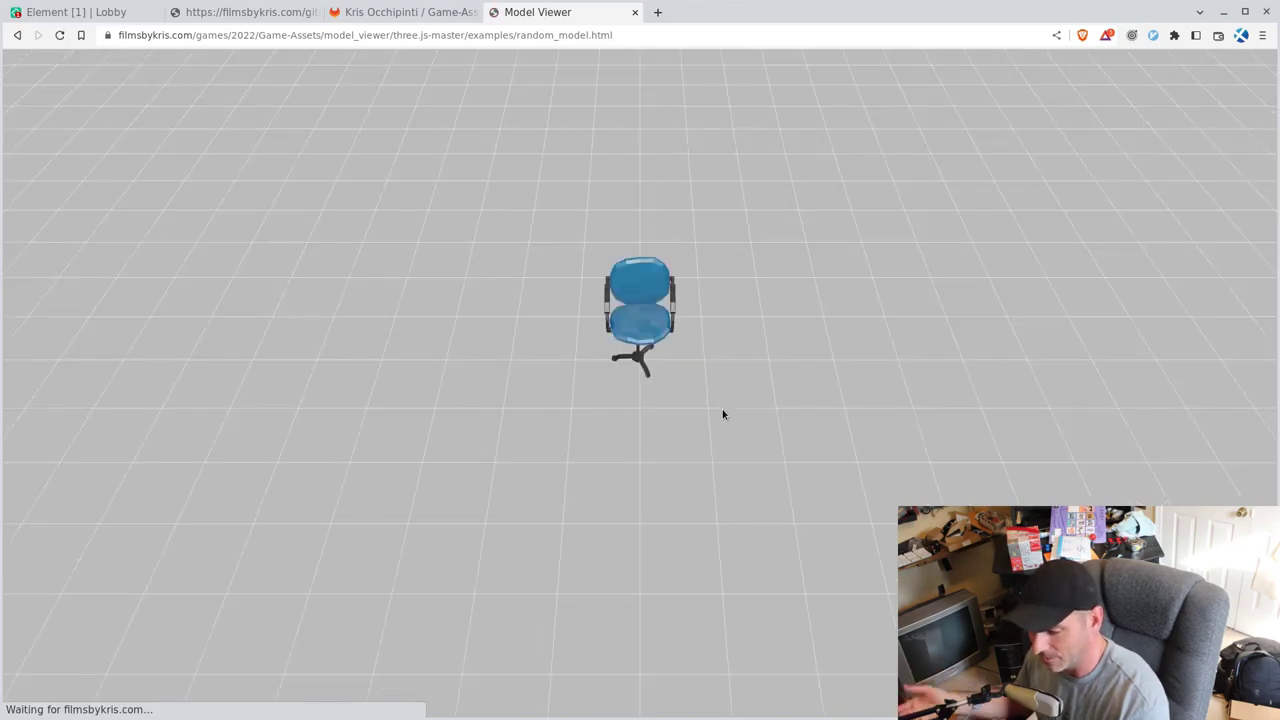
{"action": "left_click_drag", "start_coordinate": [682, 342], "coordinate": [498, 385]}
{"action": "scroll", "coordinate": [498, 385], "scroll_direction": "up", "scroll_amount": 2}
- Load two more random models and examine the green slime barrel and the finned bomb from different angles
{"action": "key", "text": "F5"}
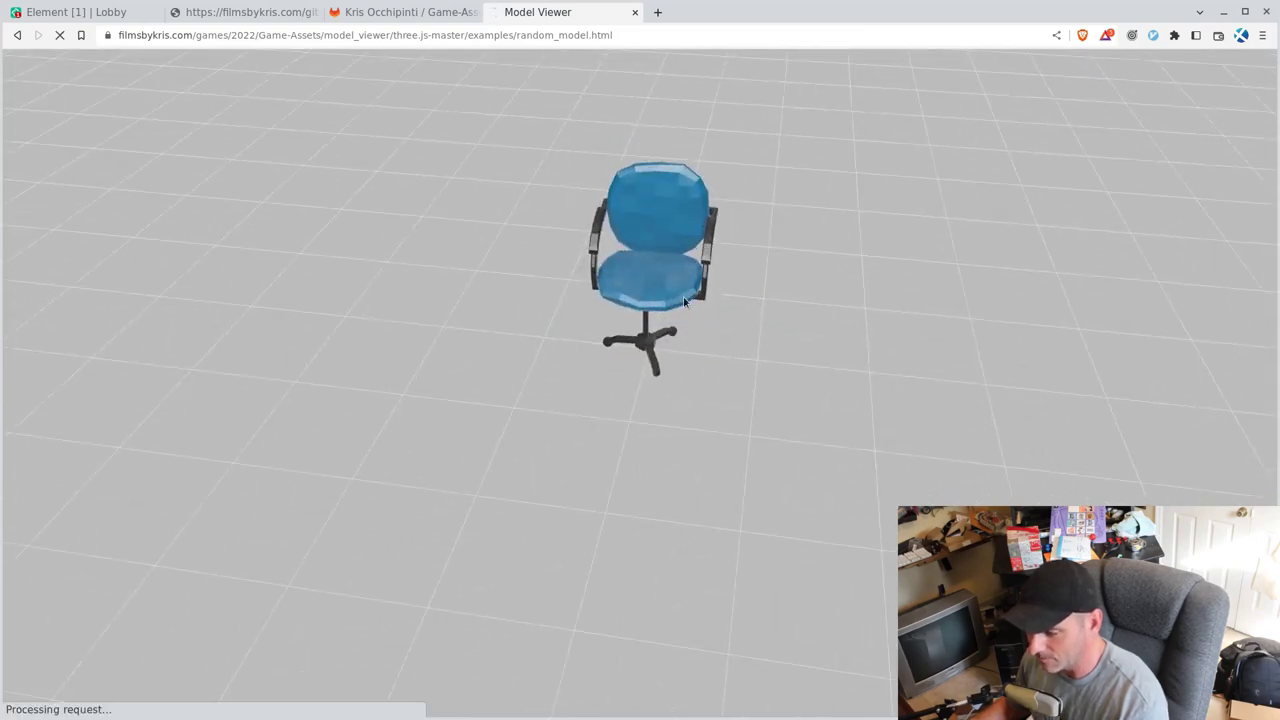
{"action": "mouse_move", "coordinate": [683, 263]}
{"action": "left_mouse_down"}
{"action": "mouse_move", "coordinate": [766, 291]}
{"action": "mouse_move", "coordinate": [718, 325]}
{"action": "mouse_move", "coordinate": [780, 314]}
{"action": "mouse_move", "coordinate": [746, 317]}
{"action": "mouse_move", "coordinate": [678, 224]}
{"action": "left_mouse_up"}
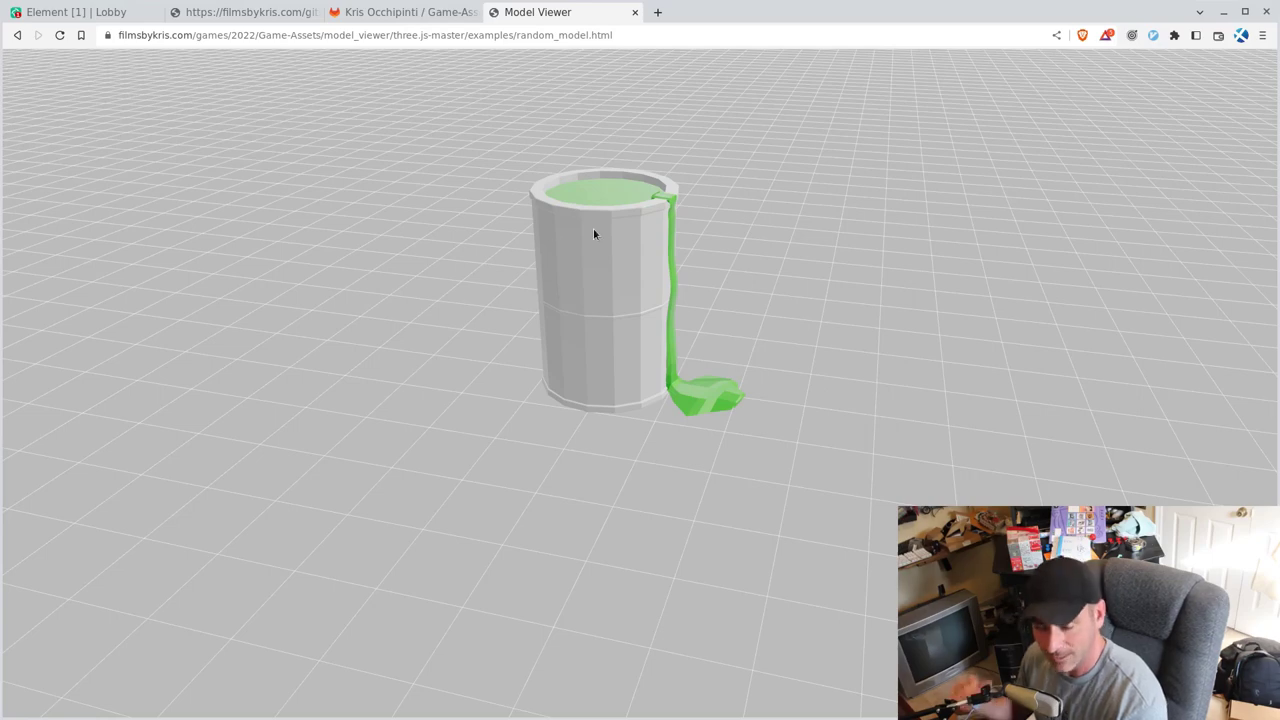
{"action": "key", "text": "F5"}
{"action": "left_click_drag", "start_coordinate": [627, 273], "coordinate": [699, 139]}
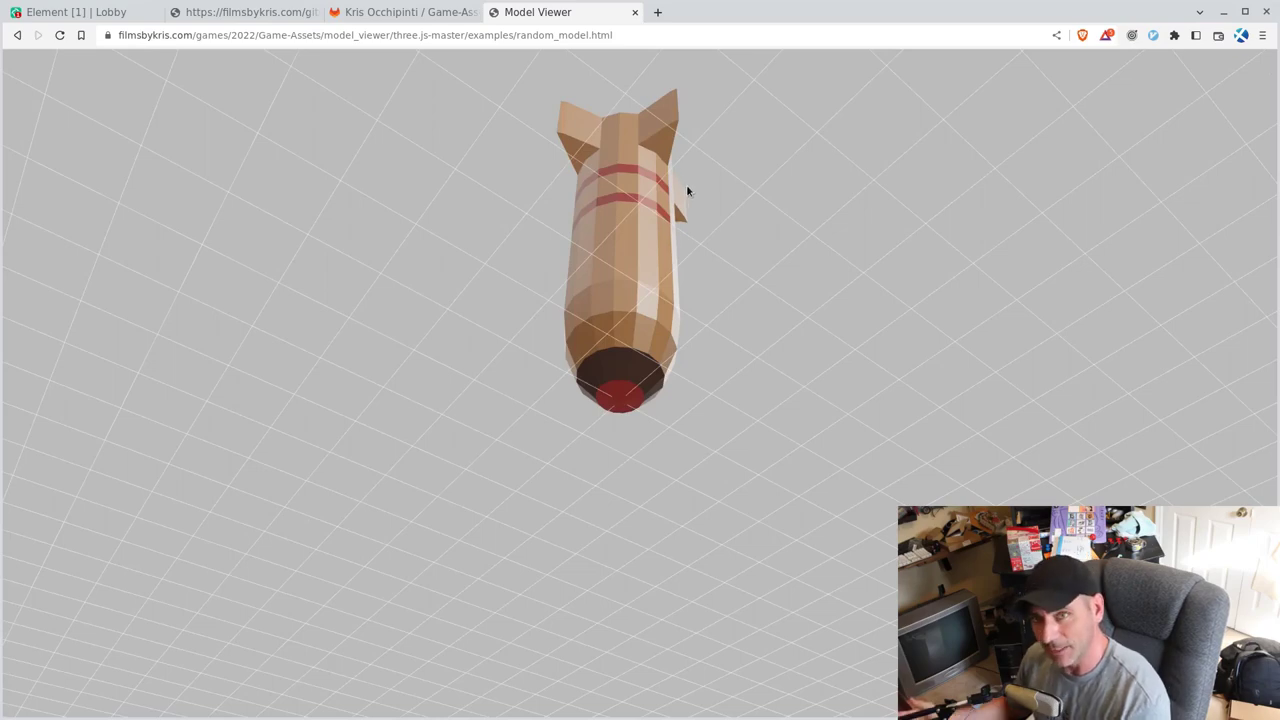
- Reload the viewer for several more random models, orbiting around them, up to the wooden digital clock
{"action": "key", "text": "F5"}
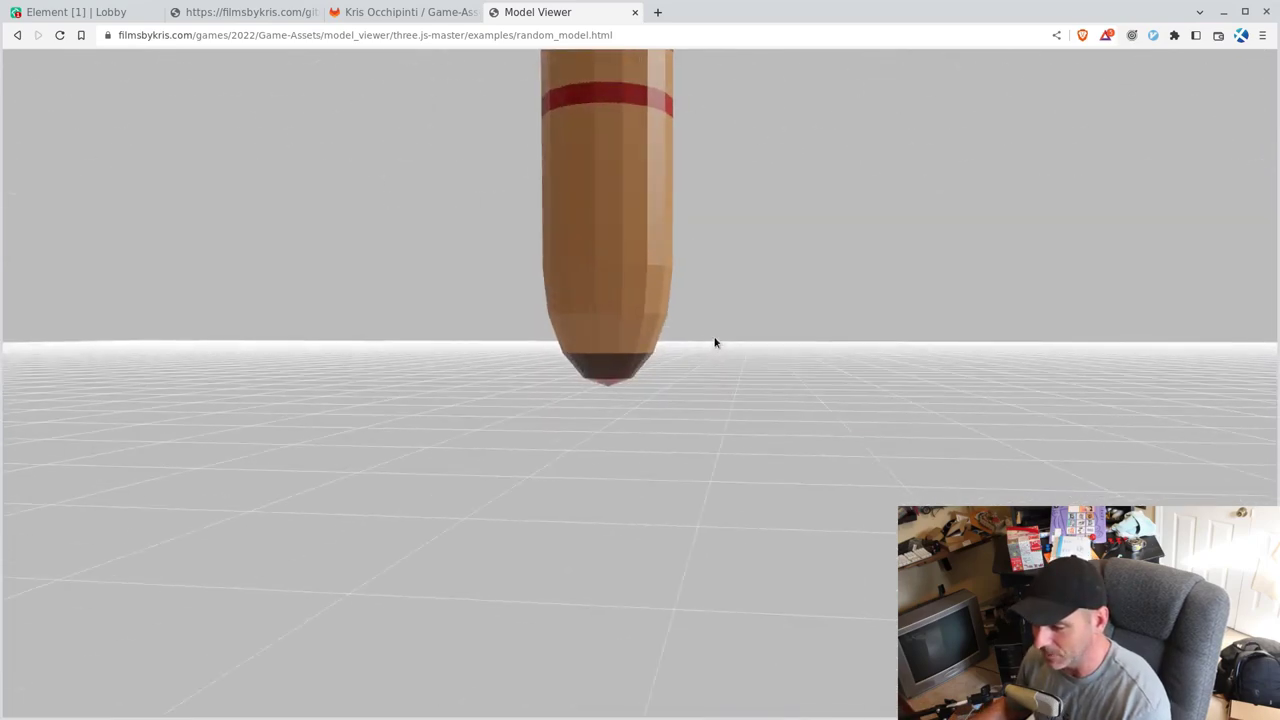
{"action": "key", "text": "F5"}
{"action": "left_click_drag", "start_coordinate": [645, 318], "coordinate": [744, 313]}
{"action": "key", "text": "F5"}
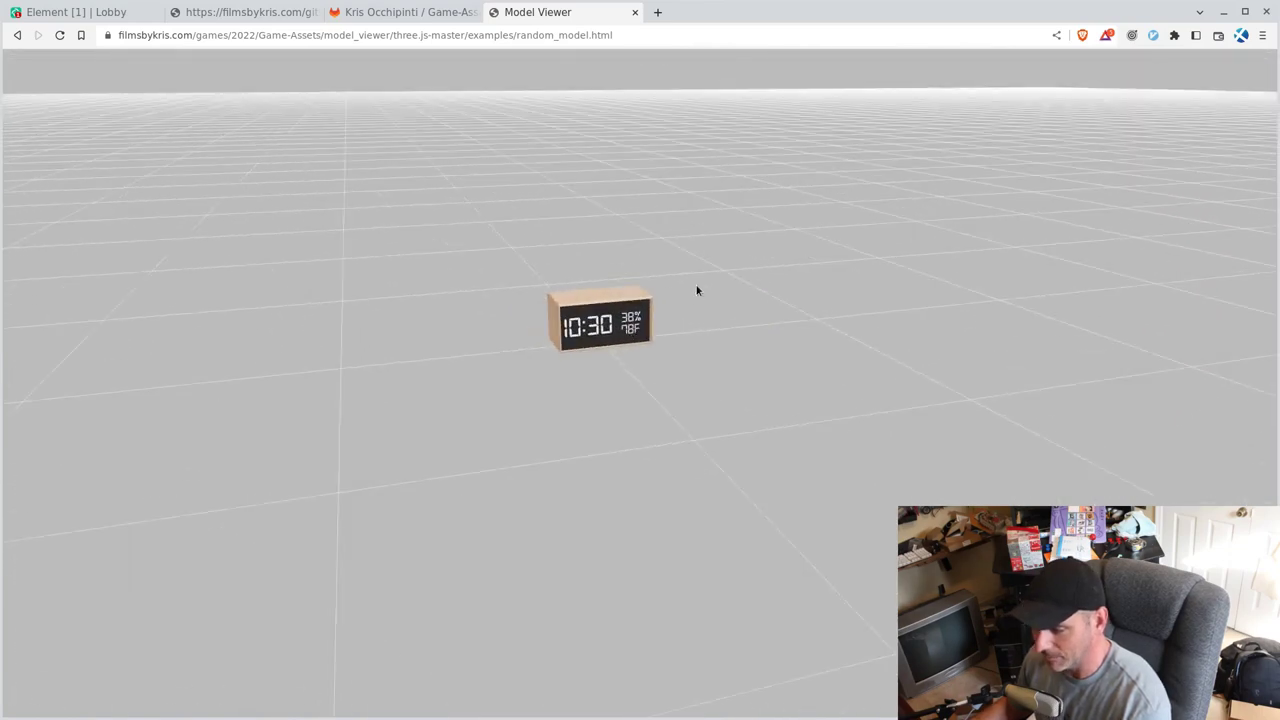
- Load two more random models and examine the toilet and the blue umbrella table
{"action": "key", "text": "F5"}
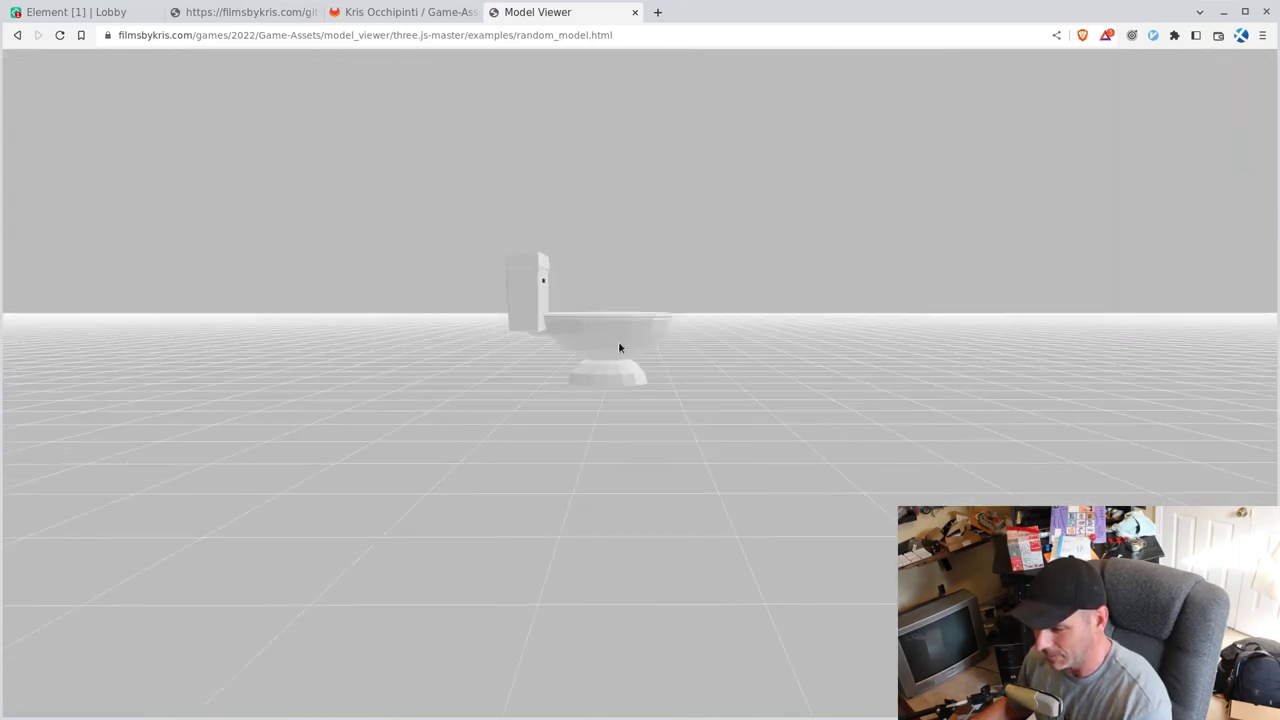
{"action": "left_click_drag", "start_coordinate": [735, 292], "coordinate": [606, 357]}
{"action": "key", "text": "F5"}
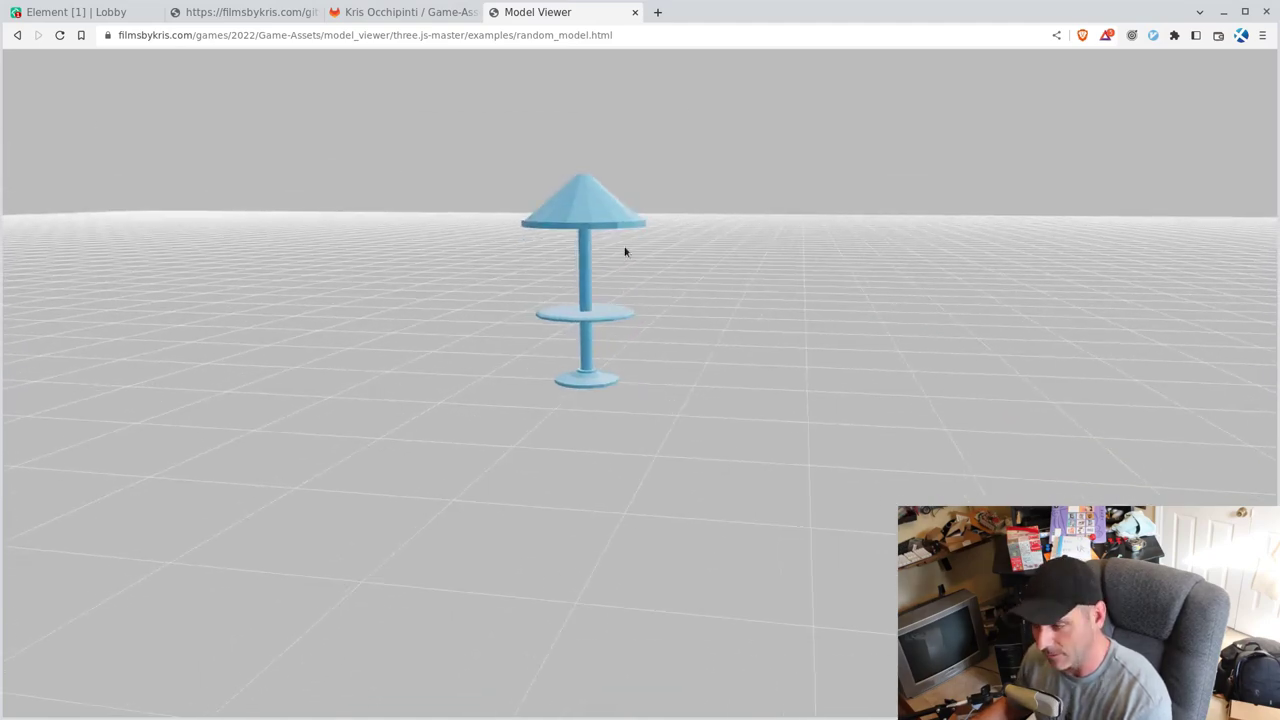
- Load more random models and examine the music stand with its sheet music from different angles
{"action": "key", "text": "F5"}
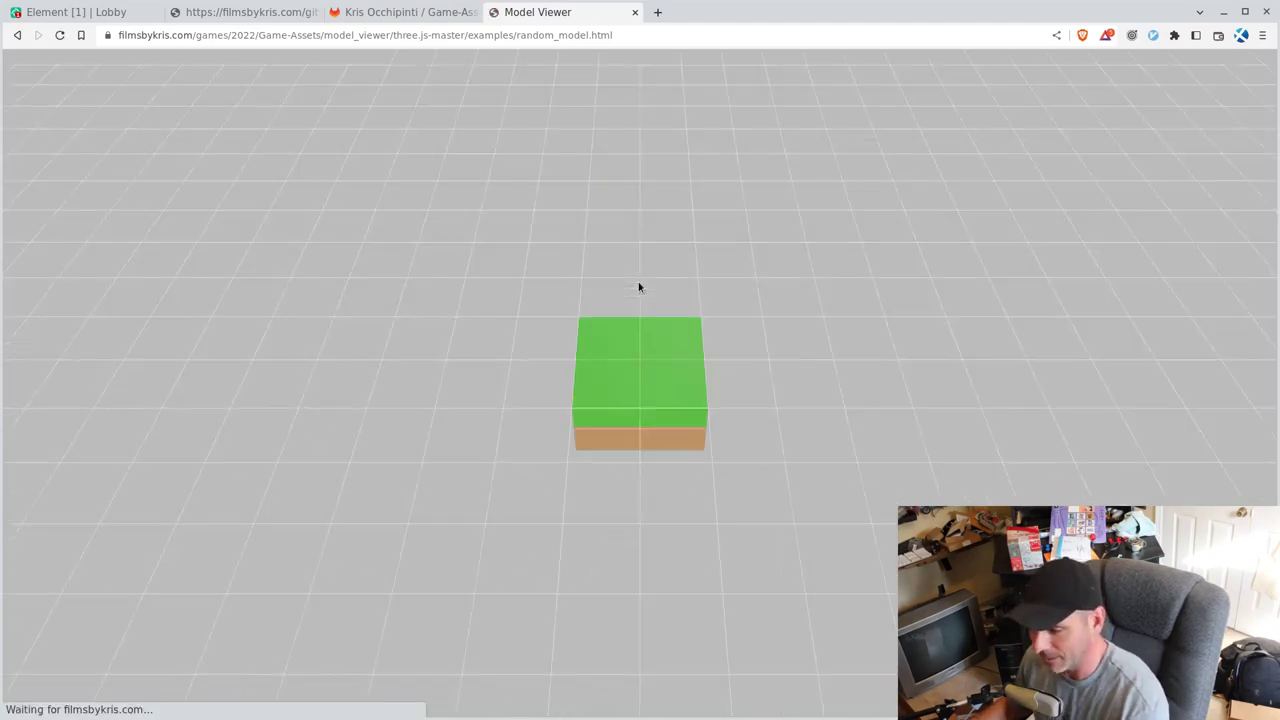
{"action": "key", "text": "F5"}
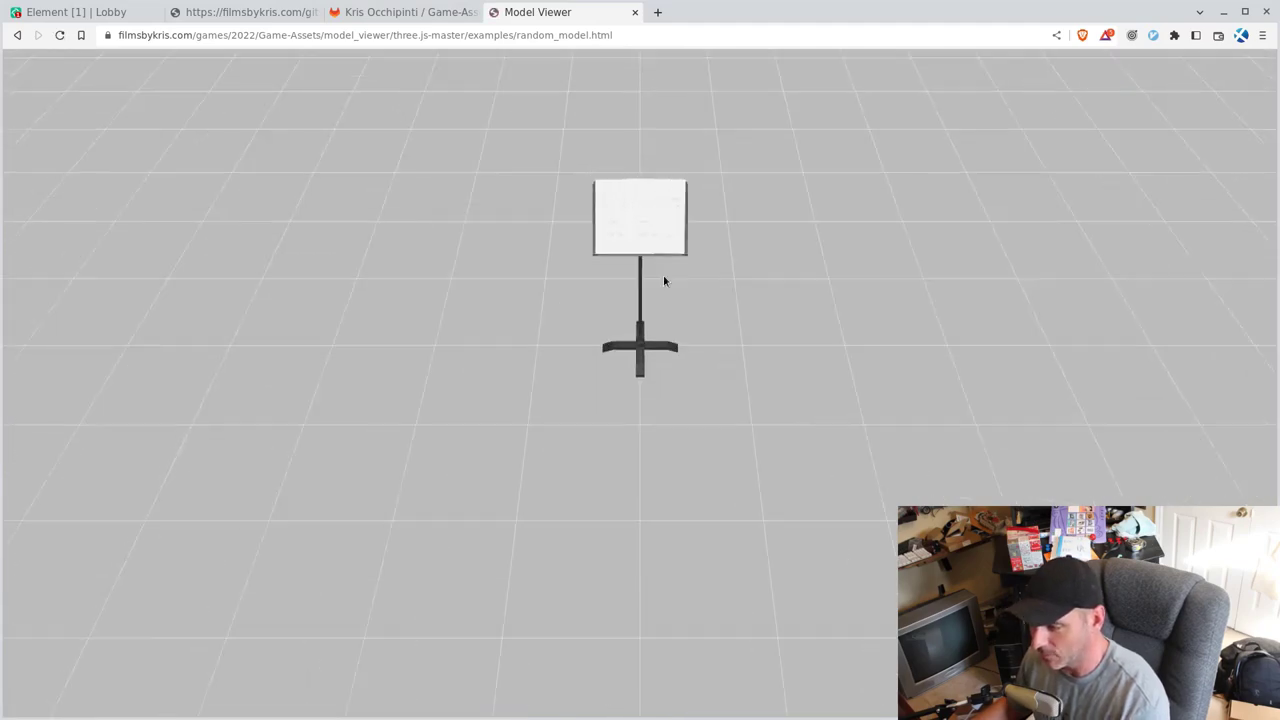
{"action": "left_click_drag", "start_coordinate": [641, 280], "coordinate": [477, 248]}
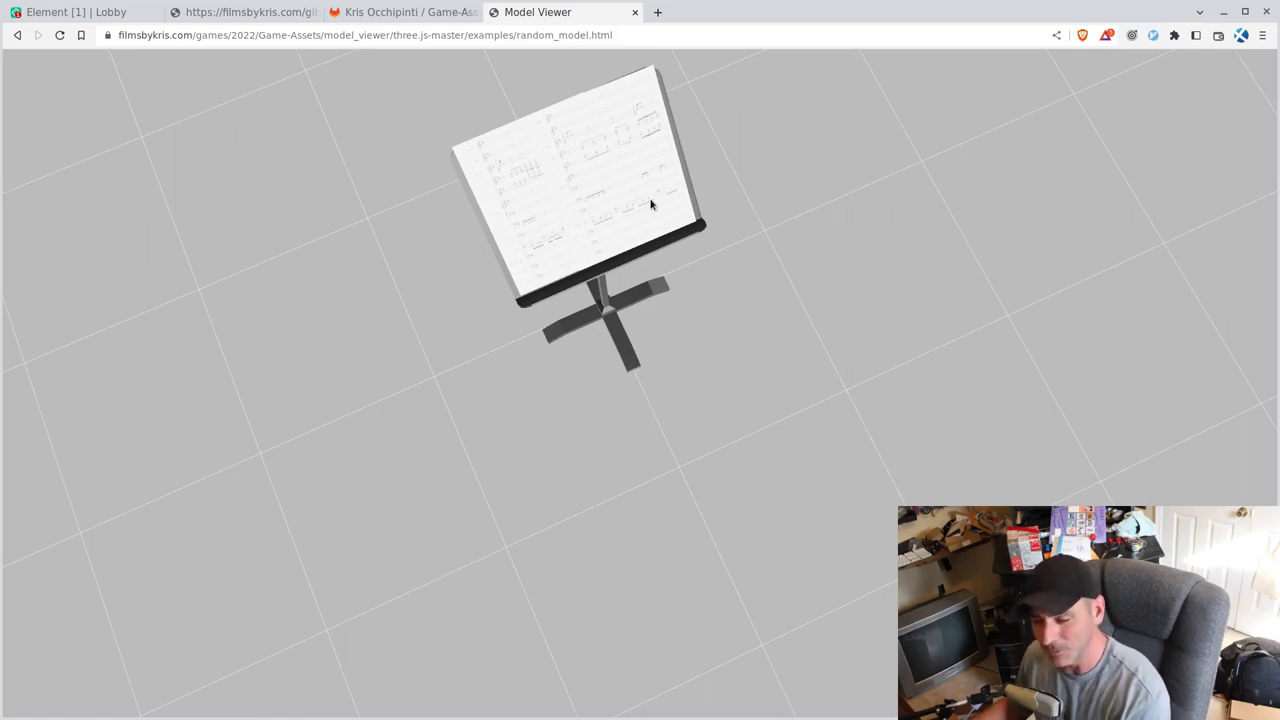
- Reload the viewer for more random models, past the arrow, and examine the small blue-and-white box with a port
{"action": "key", "text": "F5"}
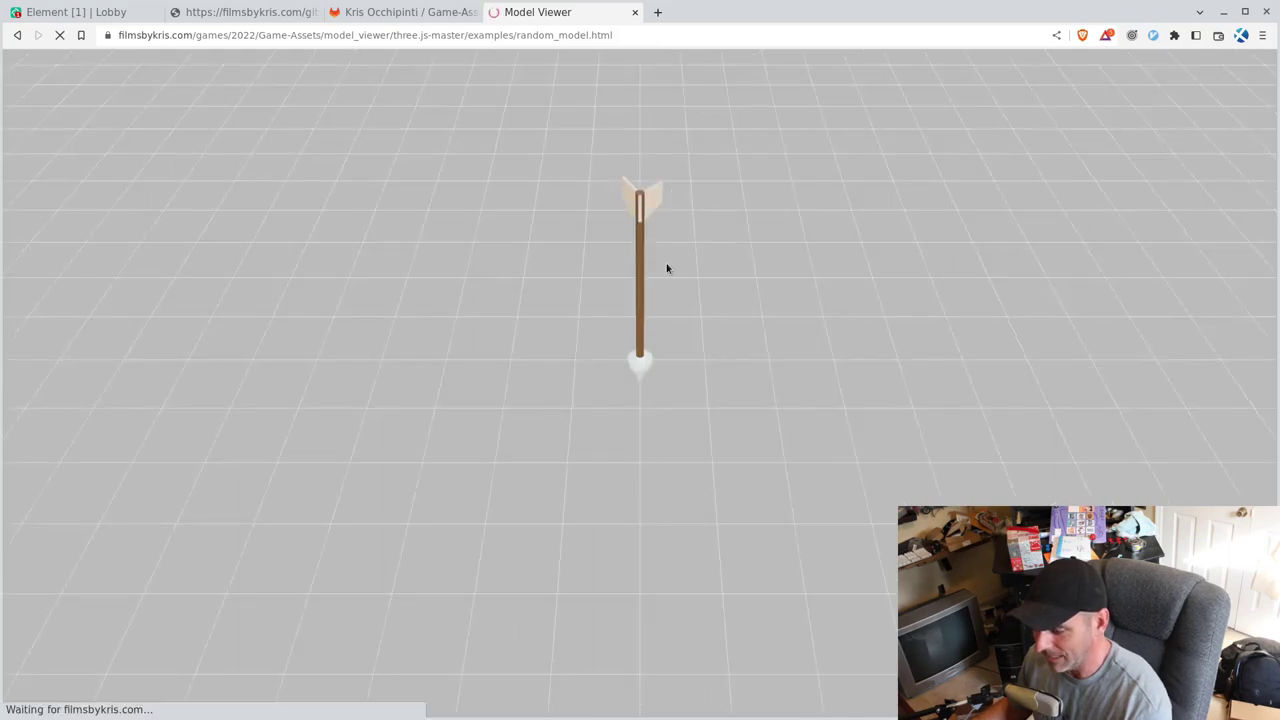
{"action": "scroll", "coordinate": [650, 354], "scroll_direction": "up", "scroll_amount": 3}
{"action": "left_click_drag", "start_coordinate": [643, 343], "coordinate": [709, 264]}
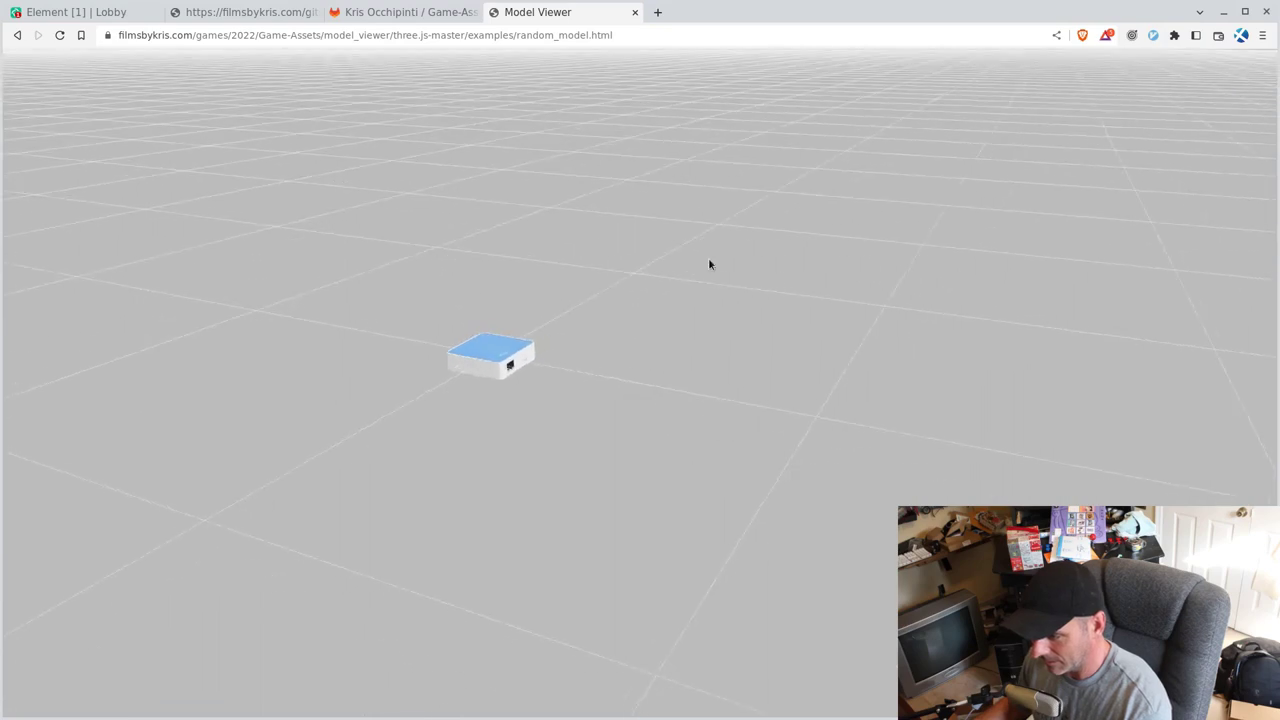
{"action": "left_click_drag", "start_coordinate": [503, 367], "coordinate": [521, 375]}
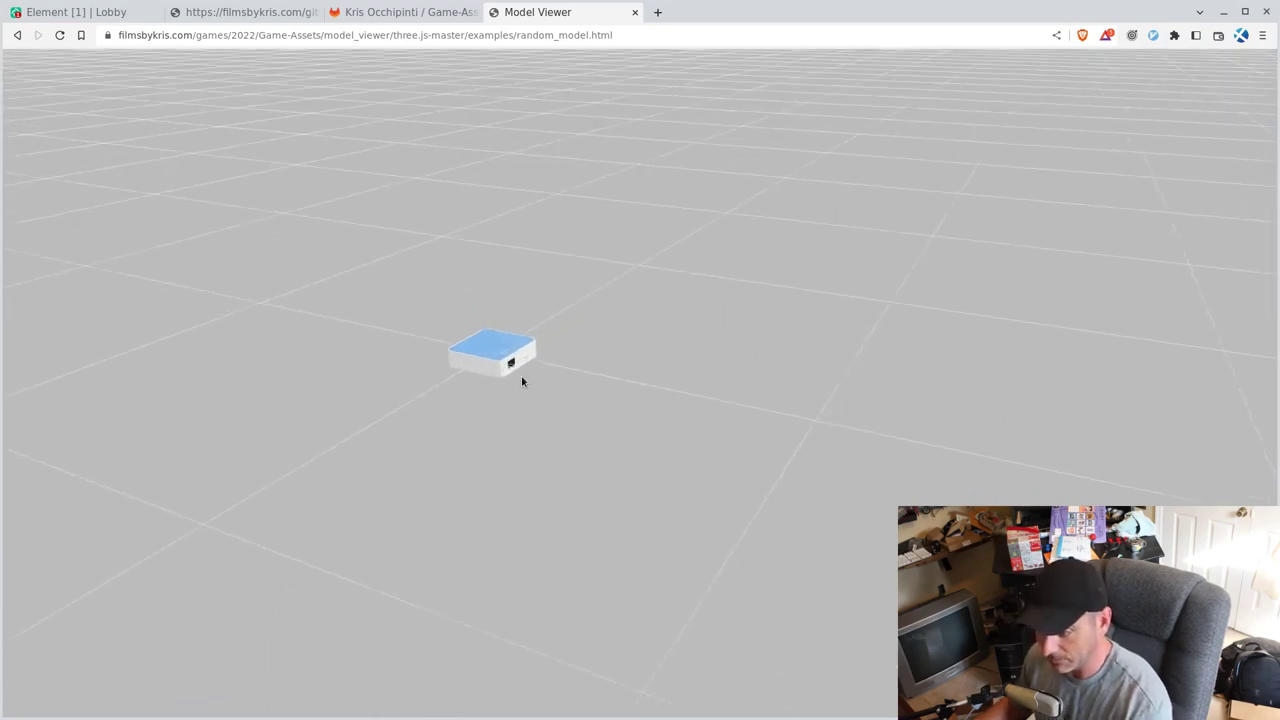
{"action": "scroll", "coordinate": [507, 376], "scroll_direction": "up", "scroll_amount": 2}
- Load another random model and examine the white sink up close and from different angles
{"action": "key", "text": "F5"}
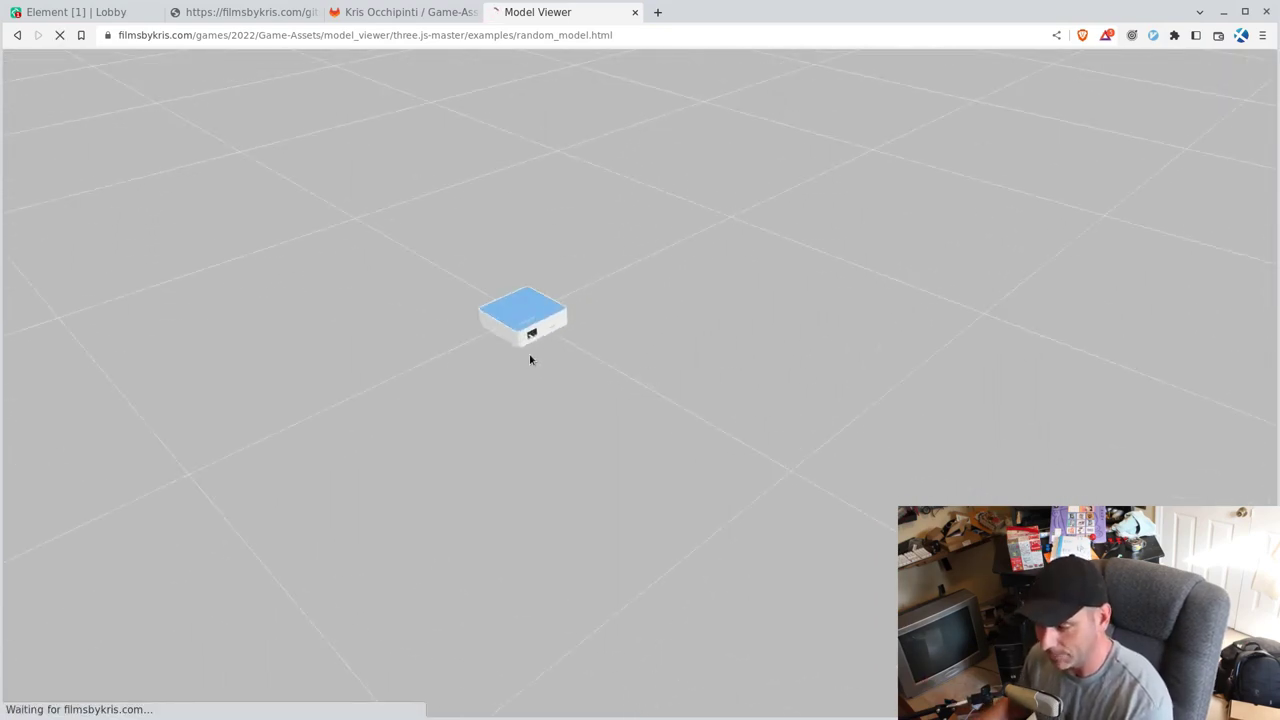
{"action": "left_click_drag", "start_coordinate": [730, 365], "coordinate": [677, 354]}
{"action": "scroll", "coordinate": [711, 377], "scroll_direction": "up", "scroll_amount": 5}
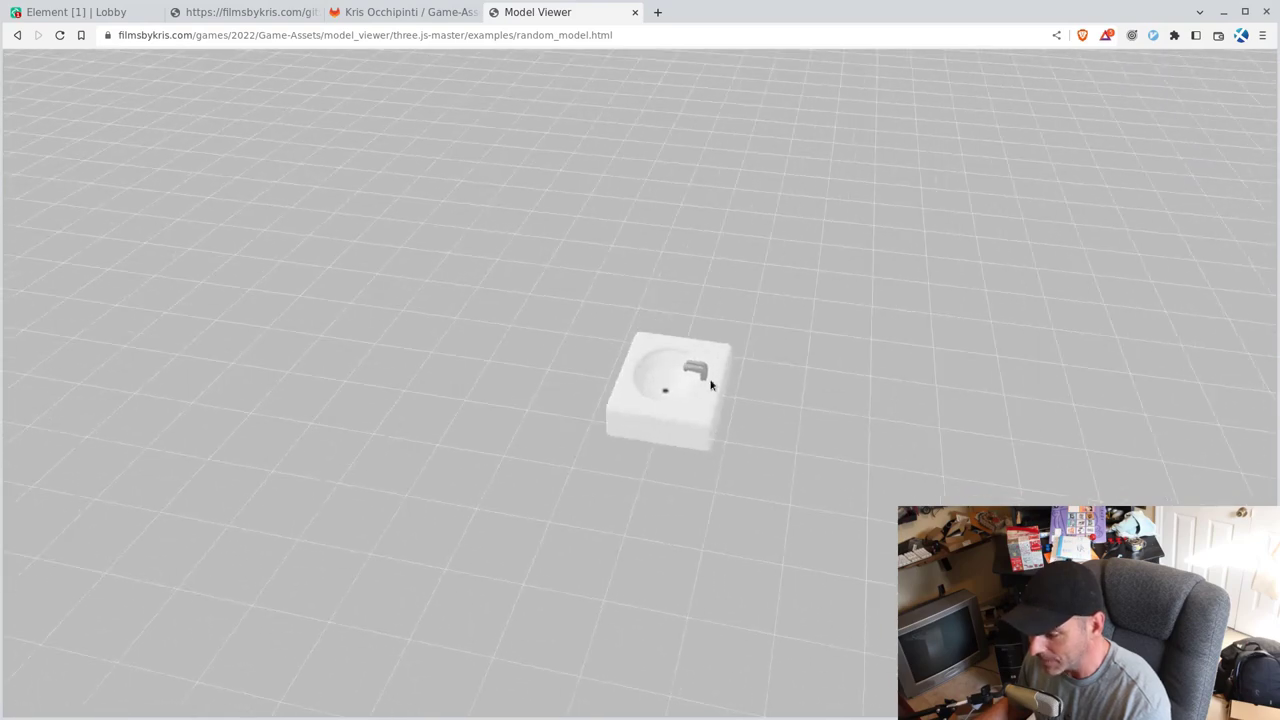
{"action": "scroll", "coordinate": [812, 410], "scroll_direction": "down", "scroll_amount": 3}
{"action": "left_click_drag", "start_coordinate": [812, 410], "coordinate": [779, 370]}
- Load more random models, including the slatted bench, and examine the barbell weight plate from different angles
{"action": "key", "text": "F5"}
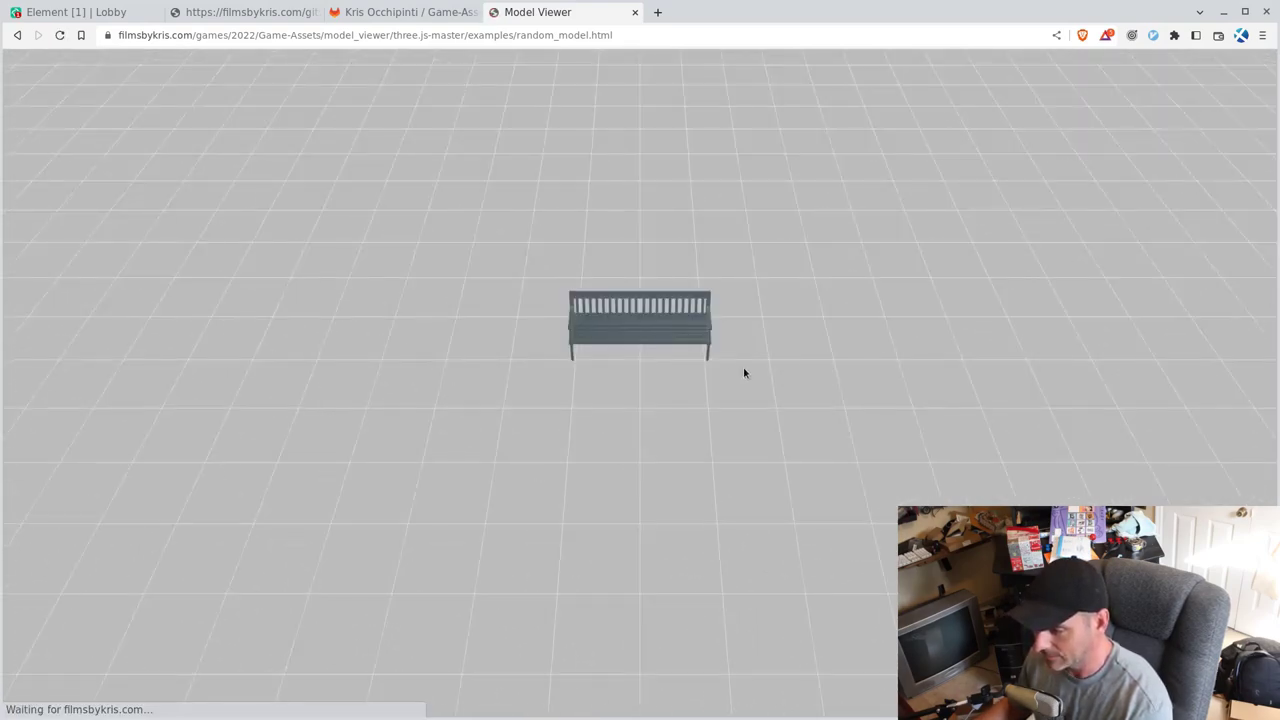
{"action": "key", "text": "F5"}
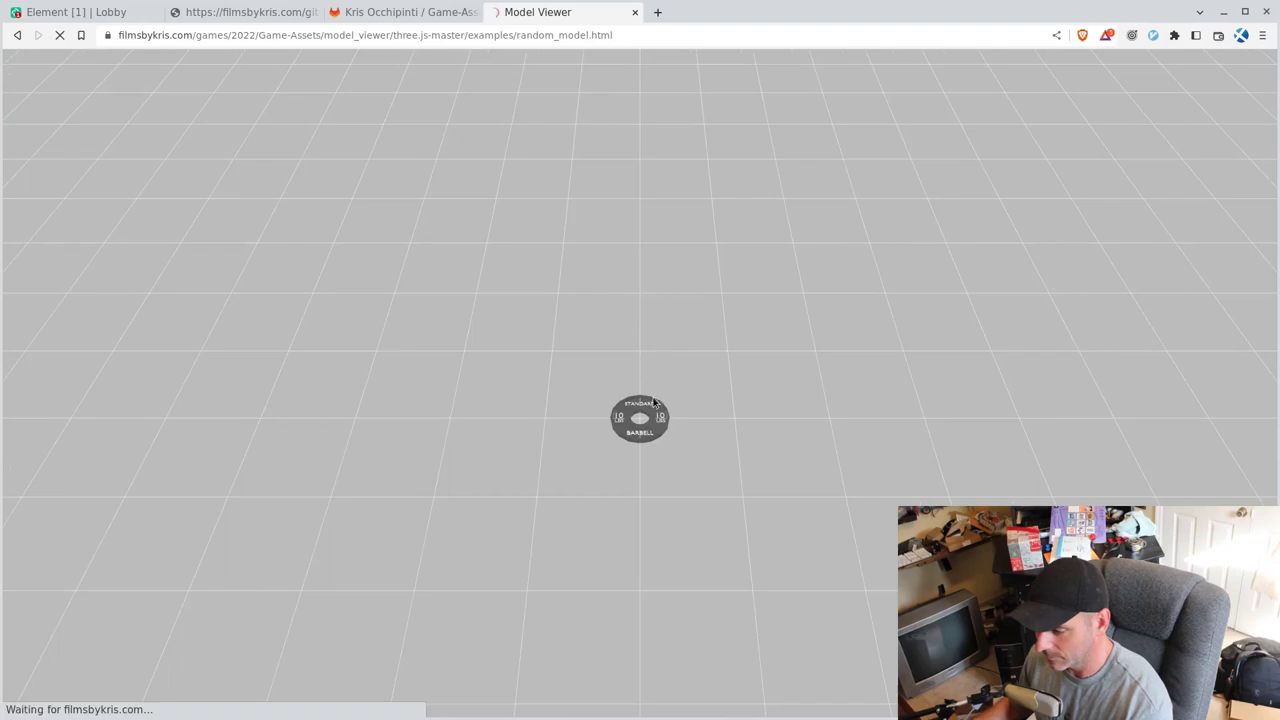
{"action": "left_click_drag", "start_coordinate": [660, 386], "coordinate": [829, 339]}
{"action": "left_click_drag", "start_coordinate": [733, 371], "coordinate": [709, 351]}
- Reload the viewer through several random models, including the red button, and orbit around the Rubik's cube
{"action": "key", "text": "F5"}
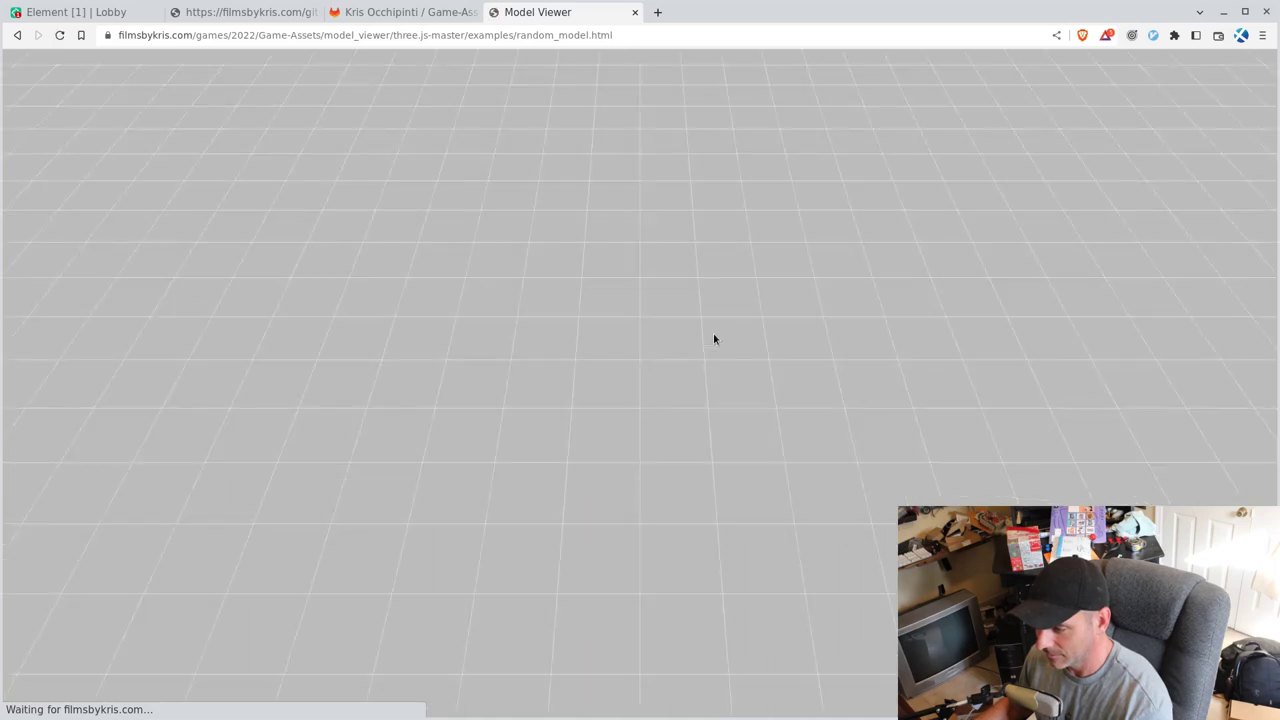
{"action": "key", "text": "F5"}
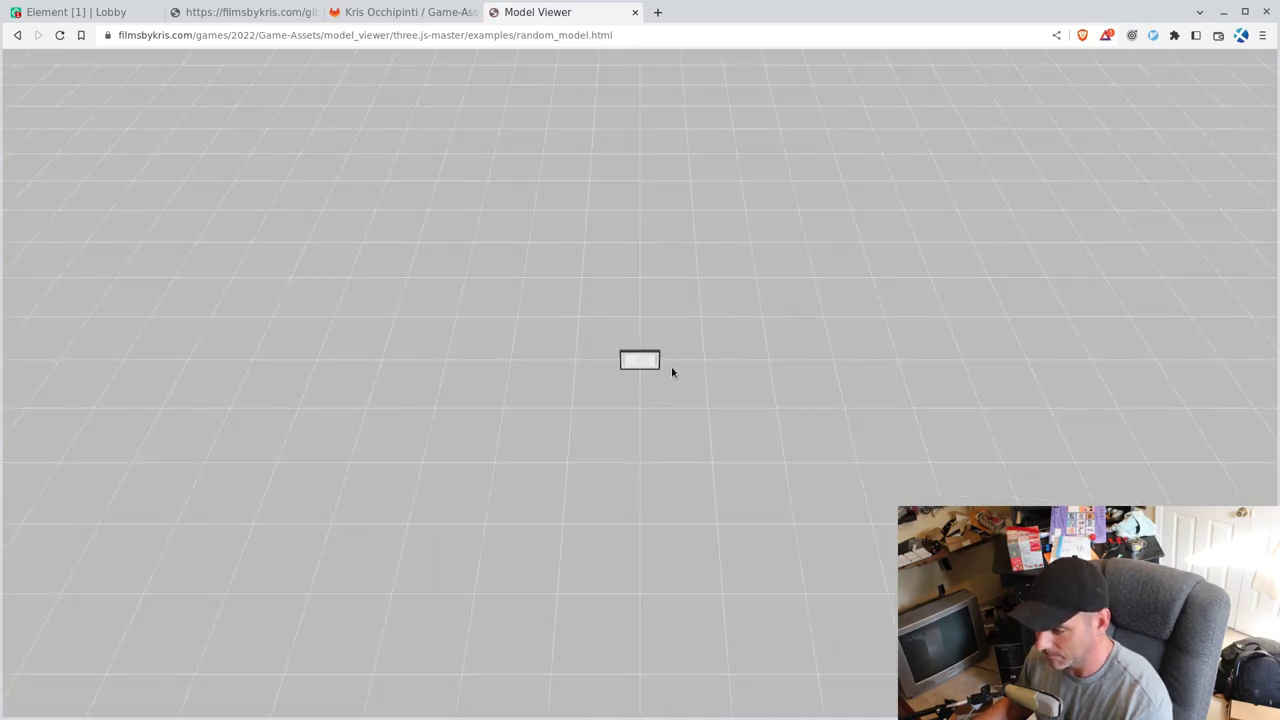
{"action": "key", "text": "F5"}
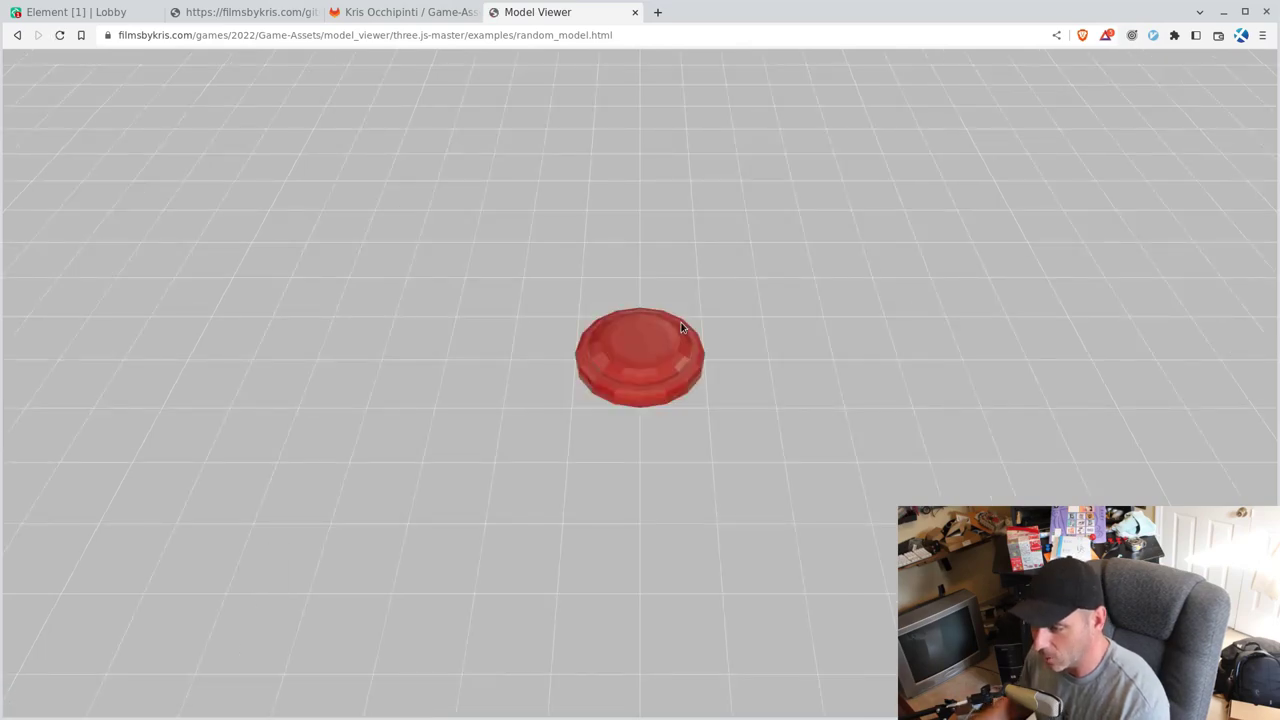
{"action": "key", "text": "F5"}
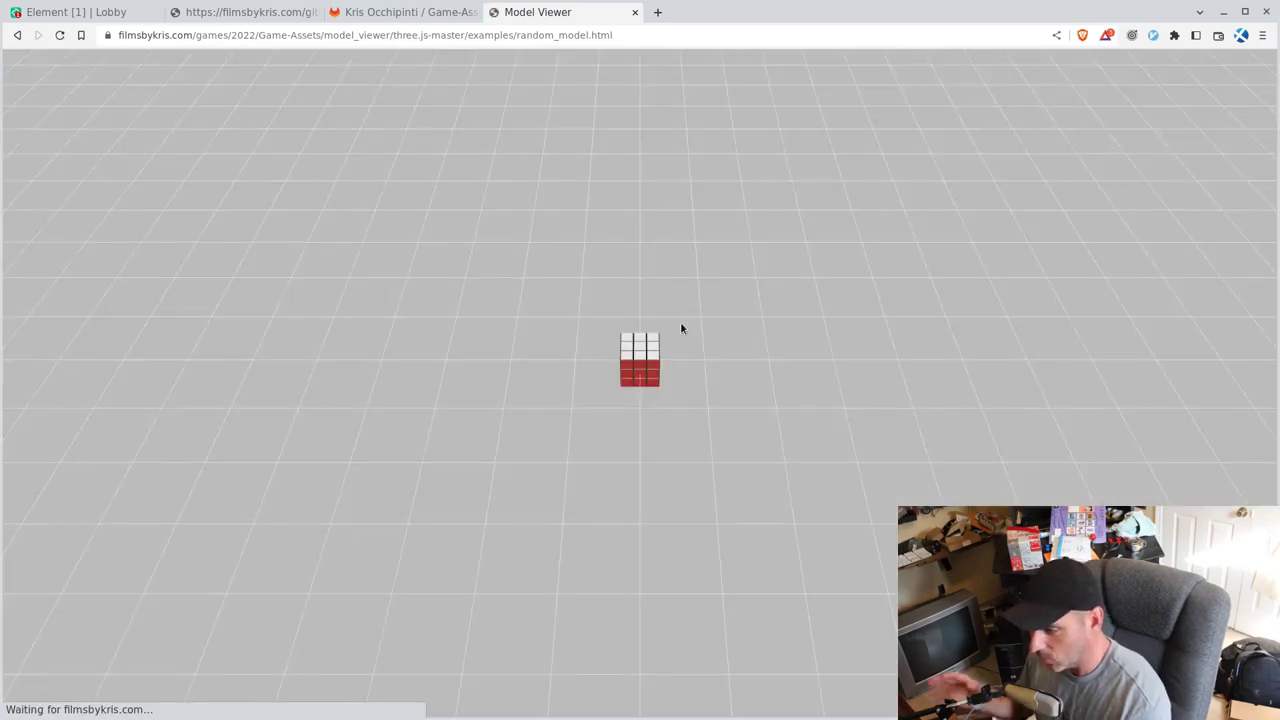
{"action": "left_click_drag", "start_coordinate": [698, 398], "coordinate": [610, 352]}
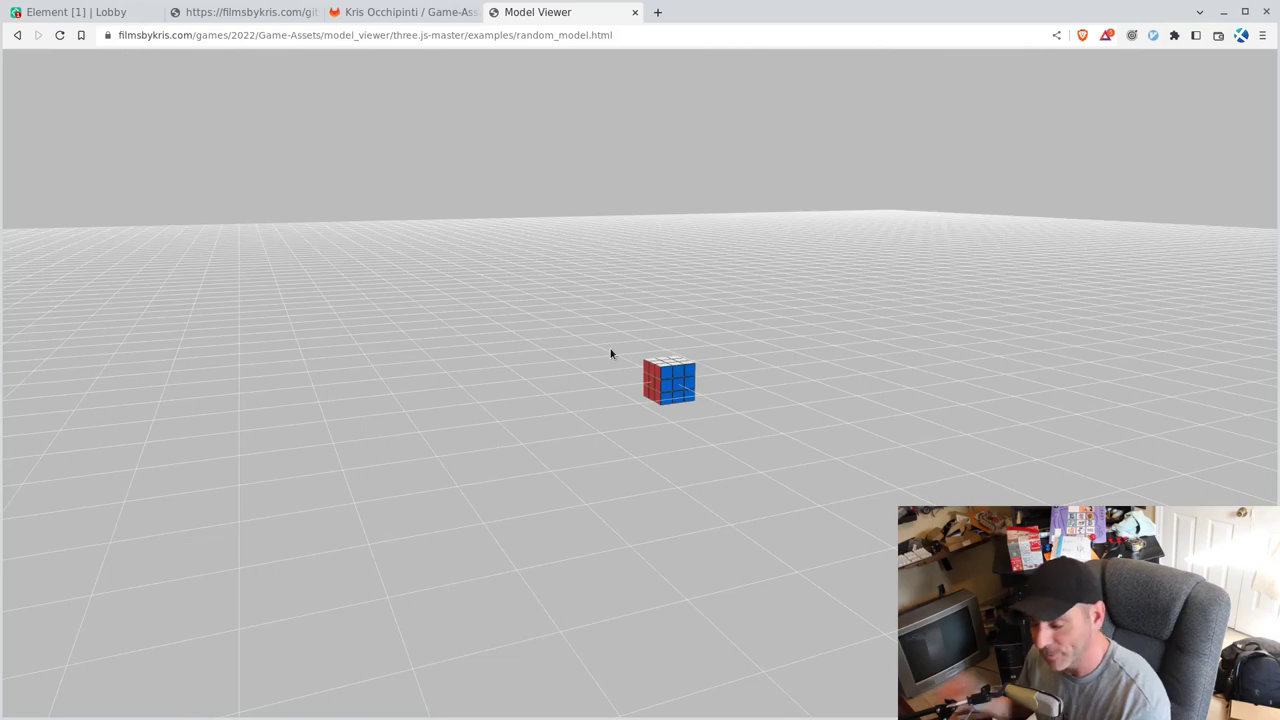
- Load further random models and examine the sign stand and the framed certificate from different angles
{"action": "key", "text": "F5"}
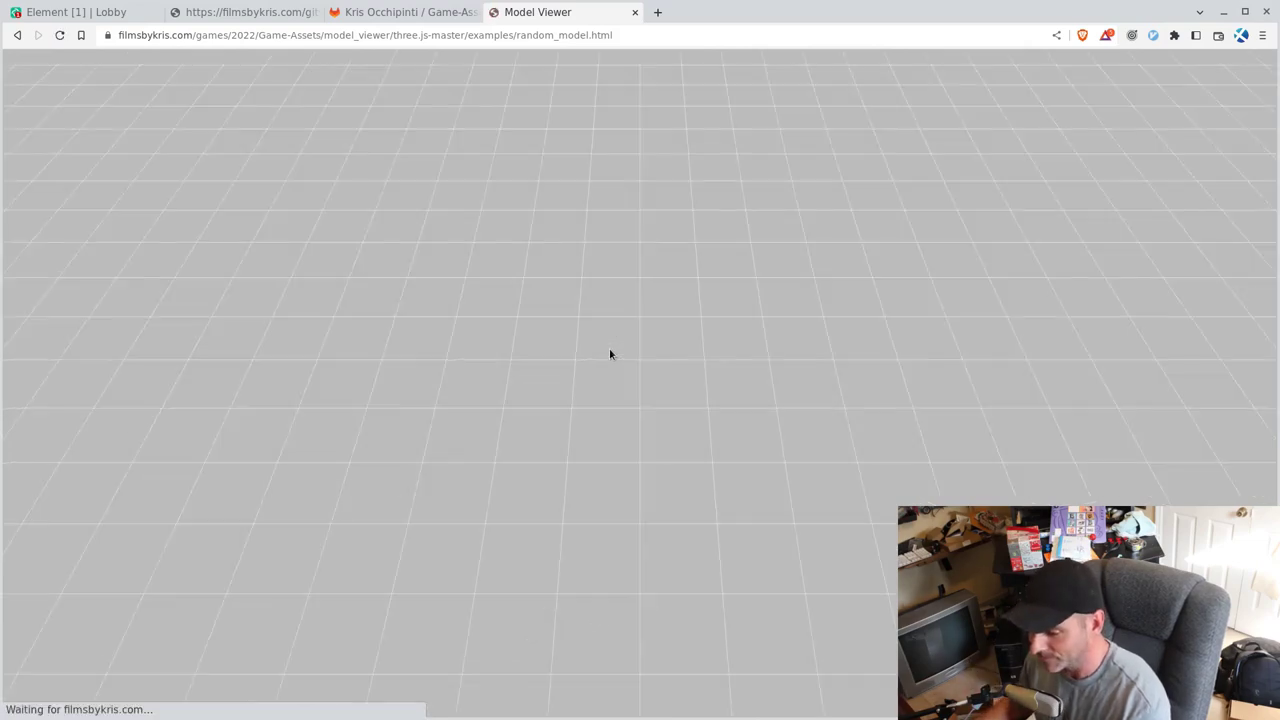
{"action": "left_click_drag", "start_coordinate": [662, 316], "coordinate": [718, 294]}
{"action": "key", "text": "F5"}
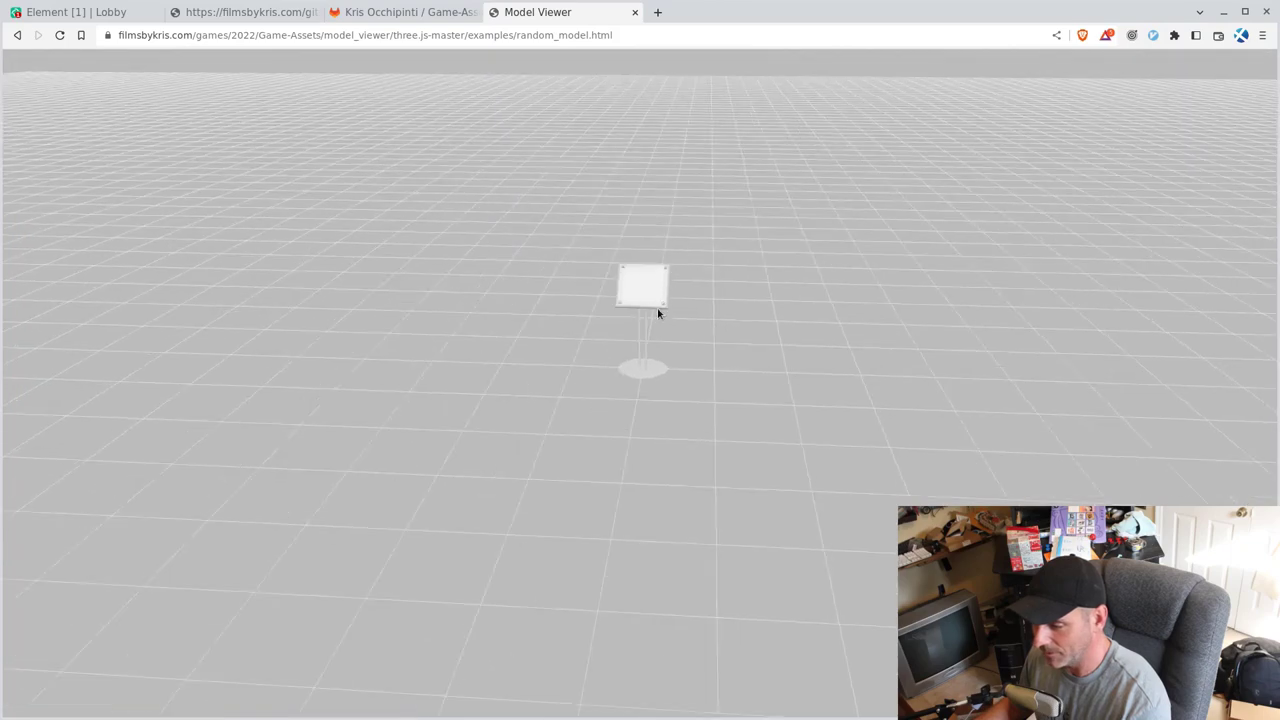
{"action": "left_click_drag", "start_coordinate": [657, 318], "coordinate": [833, 295]}
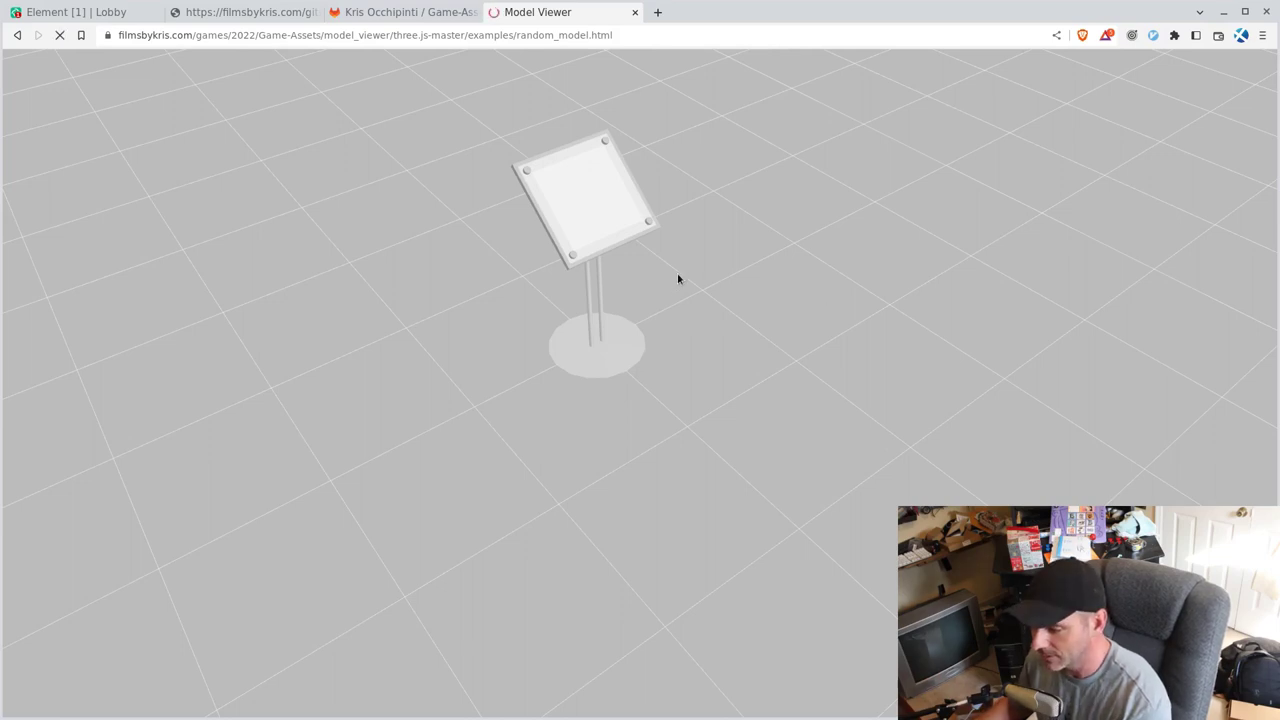
{"action": "left_click_drag", "start_coordinate": [646, 340], "coordinate": [655, 290]}
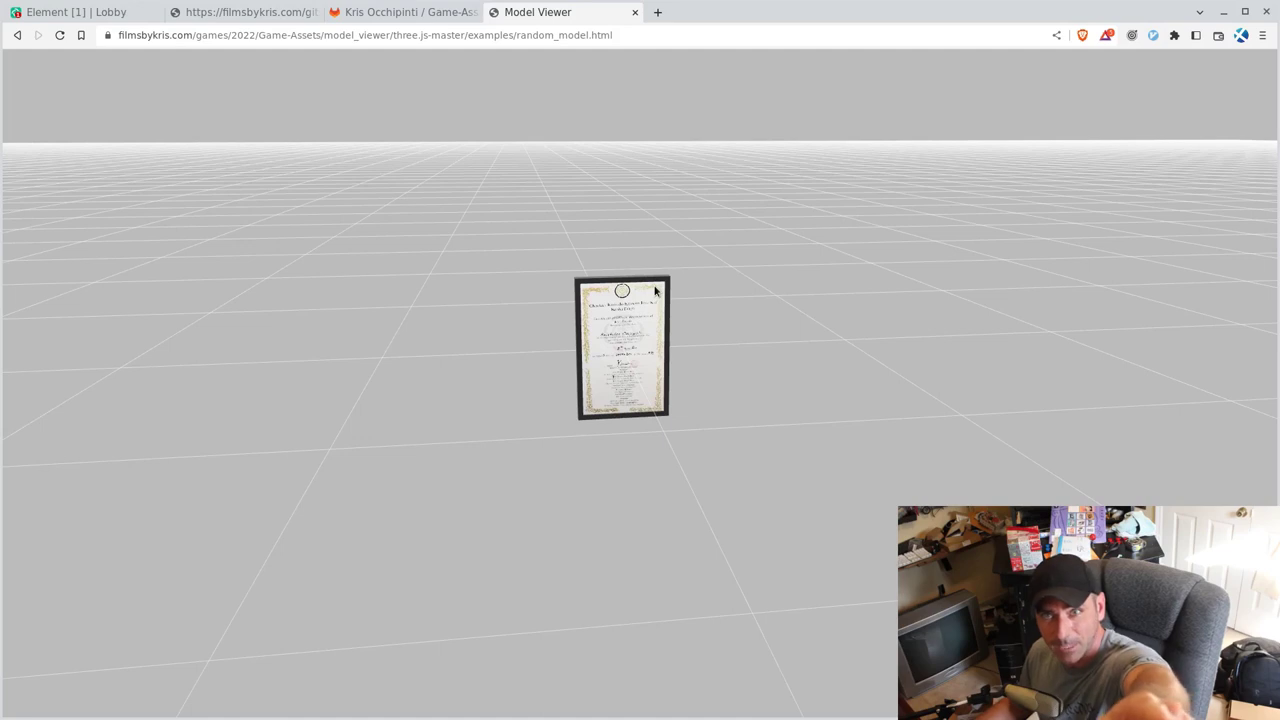
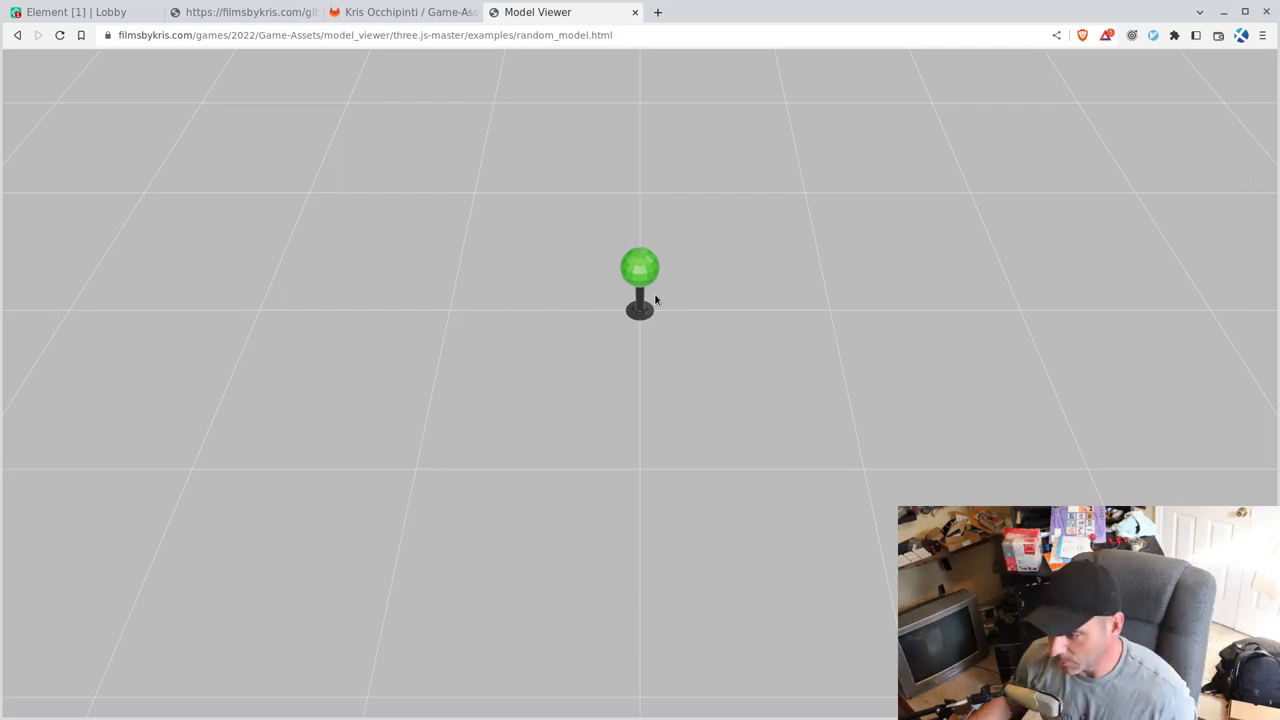
- Load more random models, orbiting around the drum, up to the black music note
{"action": "key", "text": "F5"}
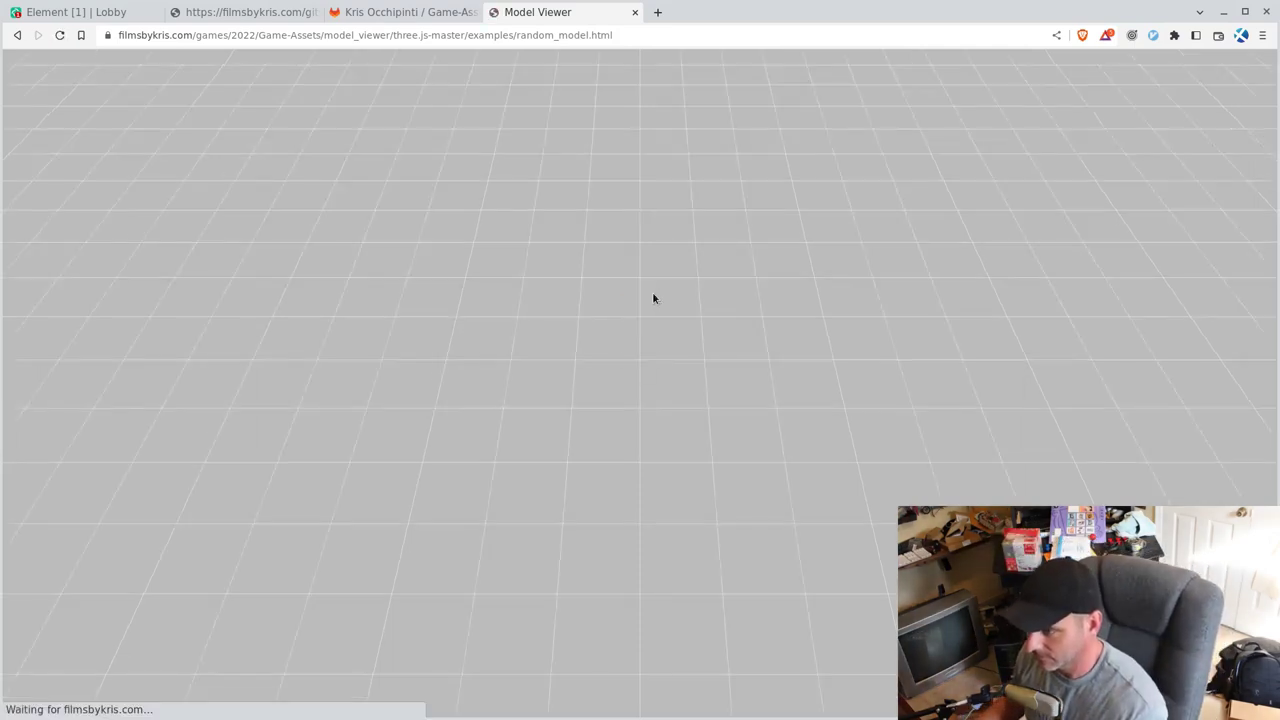
{"action": "mouse_move", "coordinate": [655, 356]}
{"action": "left_mouse_down"}
{"action": "mouse_move", "coordinate": [720, 357]}
{"action": "mouse_move", "coordinate": [744, 283]}
{"action": "mouse_move", "coordinate": [689, 229]}
{"action": "mouse_move", "coordinate": [626, 406]}
{"action": "mouse_move", "coordinate": [646, 397]}
{"action": "mouse_move", "coordinate": [656, 368]}
{"action": "mouse_move", "coordinate": [645, 361]}
{"action": "left_mouse_up"}
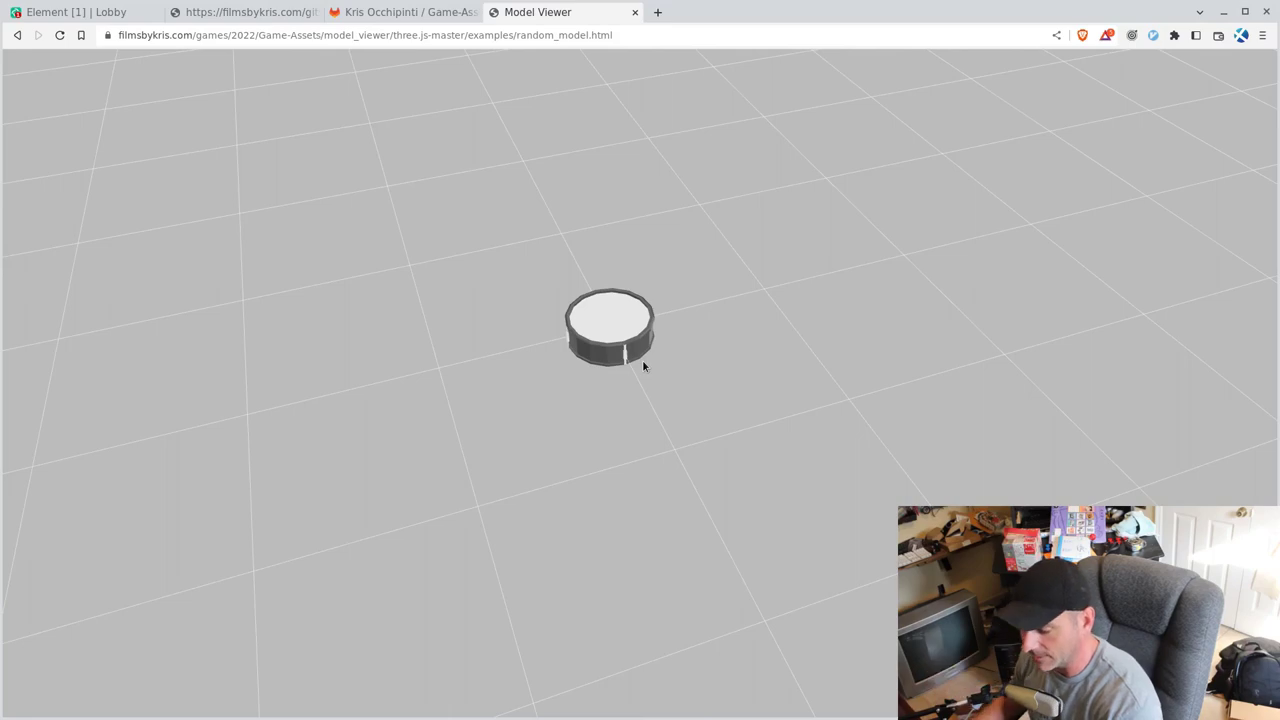
{"action": "key", "text": "F5"}
{"action": "left_click_drag", "start_coordinate": [669, 346], "coordinate": [792, 293]}
{"action": "key", "text": "F5"}
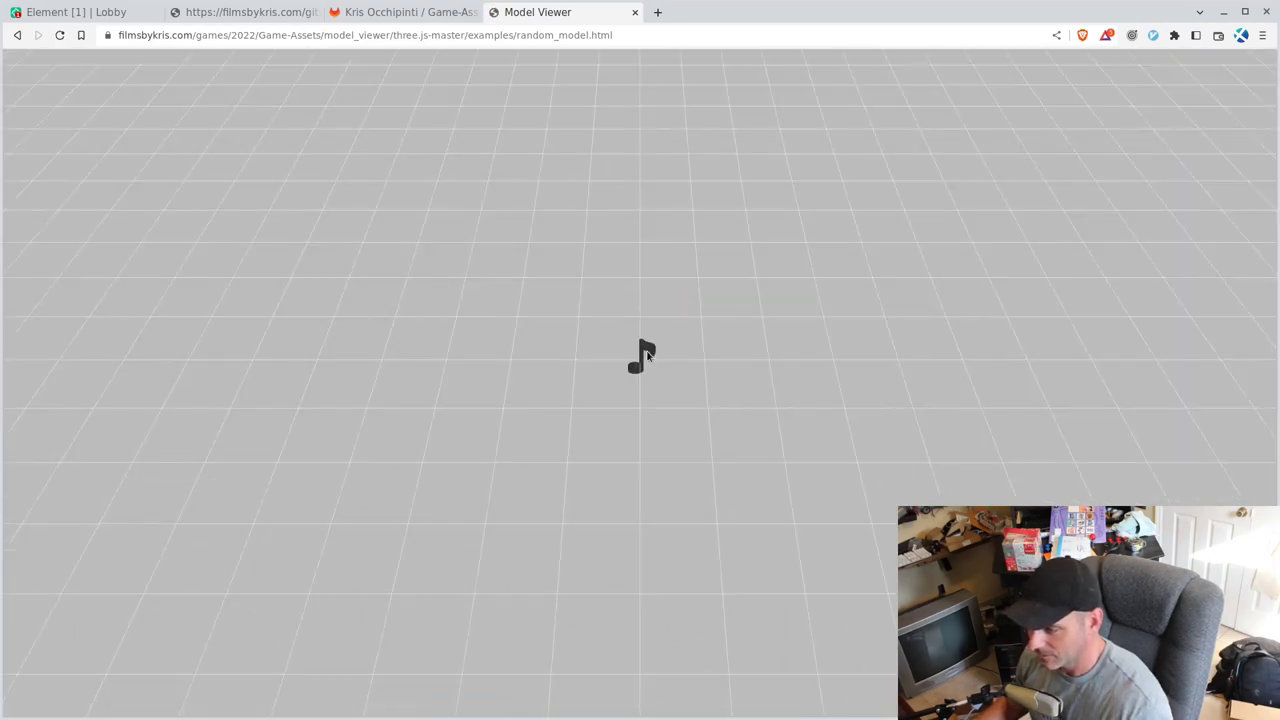
- Switch to the terminal, launch Blender with the command "blender" and dismiss its splash screen
{"action": "key", "text": "alt+Tab"}
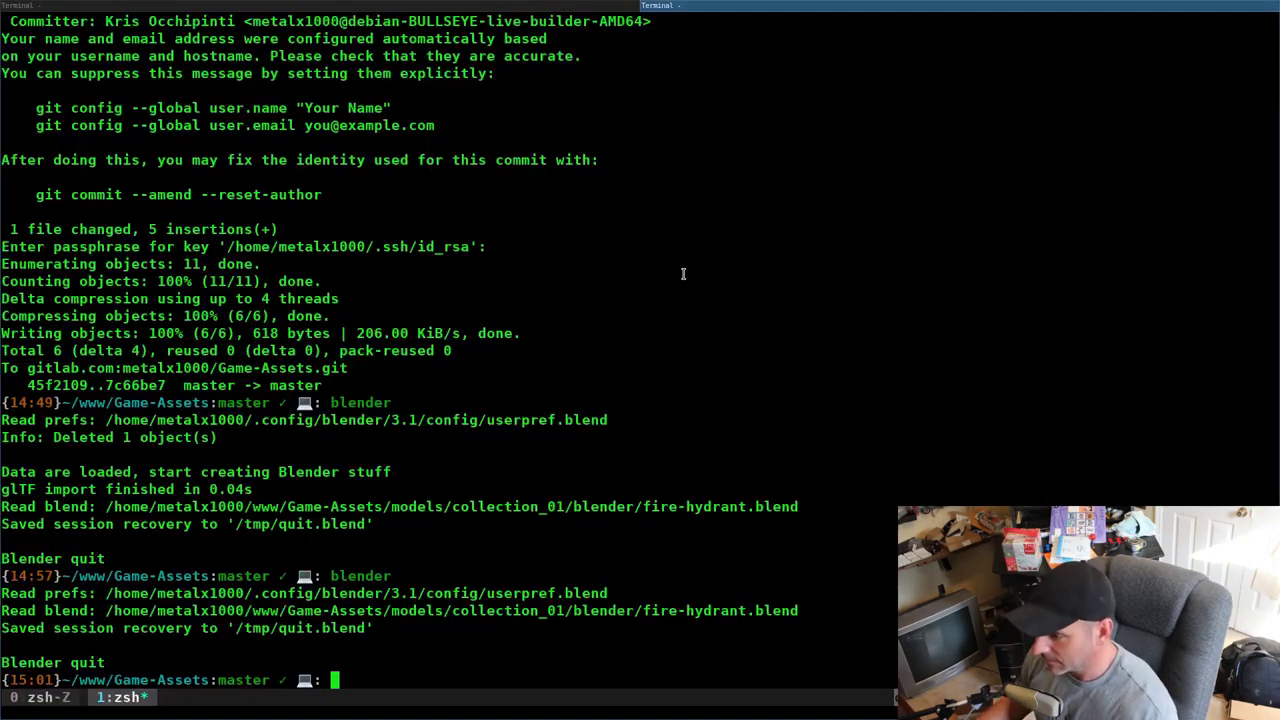
{"action": "type", "text": "blender"}
{"action": "key", "text": "Return"}
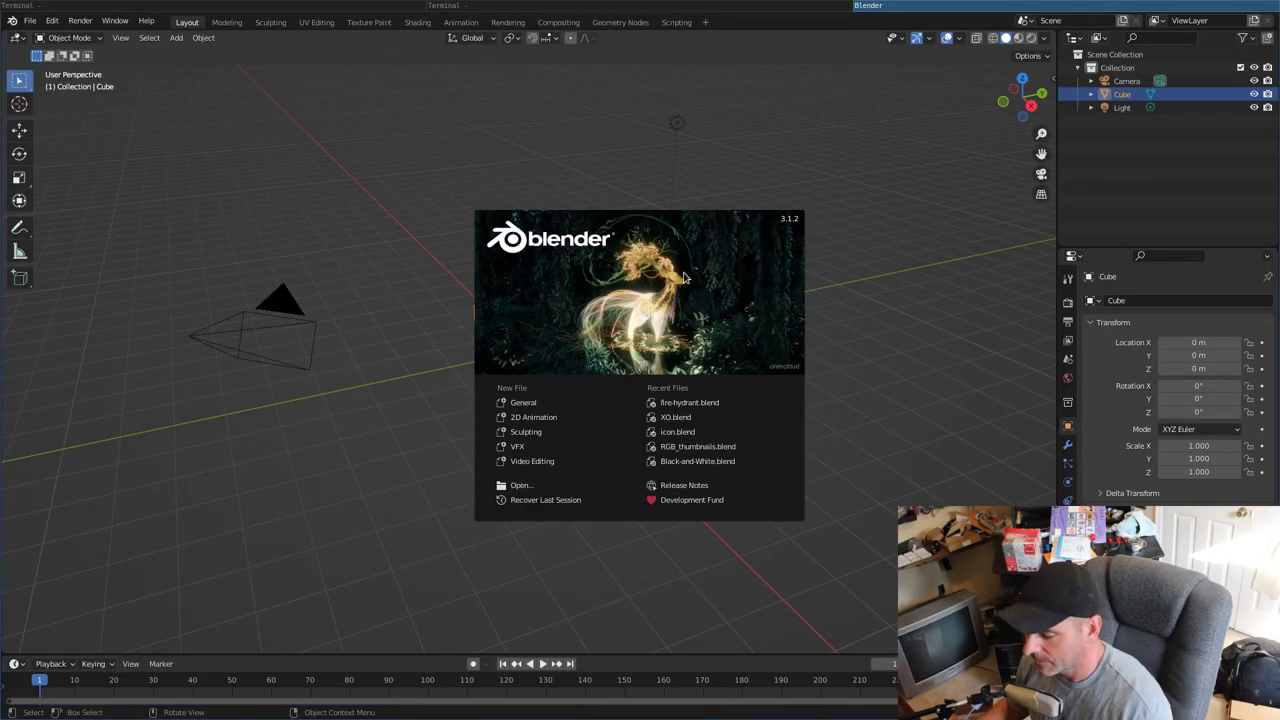
{"action": "left_click", "coordinate": [684, 277]}
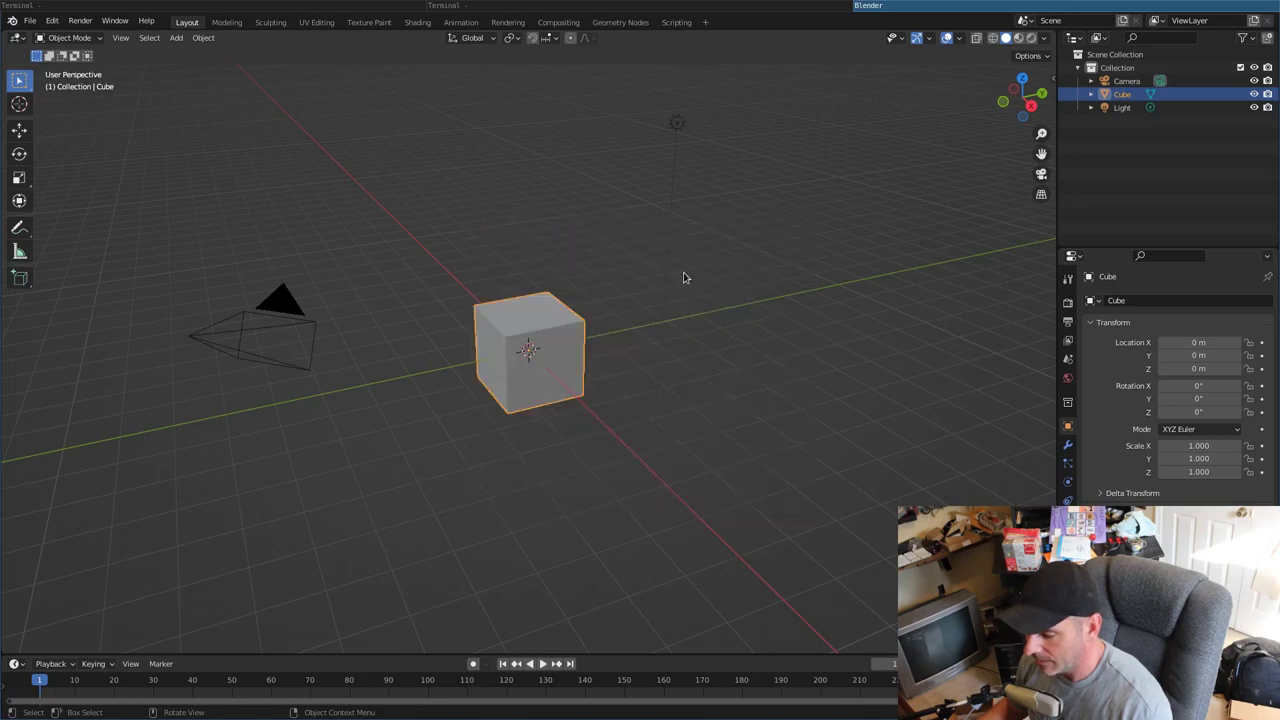
- Browse the models/collection_01/blender folder and open fire-hydrant.blend
{"action": "key", "text": "ctrl+o"}
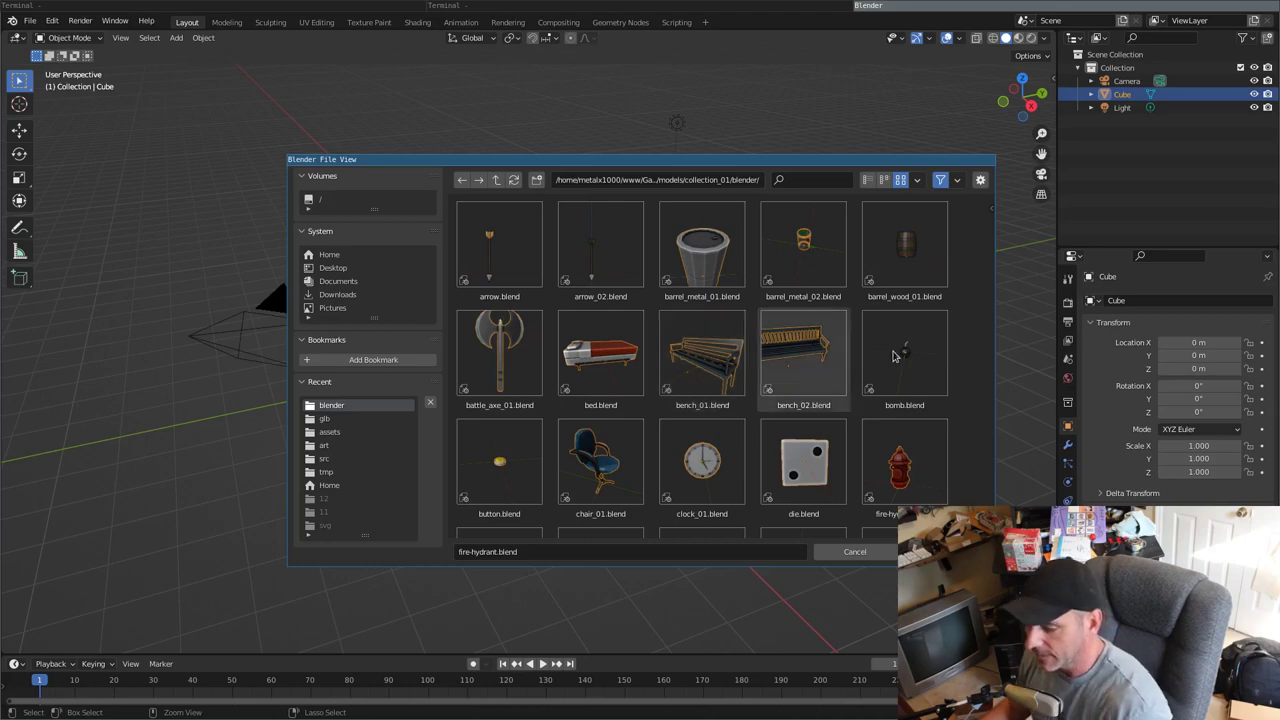
{"action": "scroll", "coordinate": [862, 356], "scroll_direction": "down", "scroll_amount": 2}
{"action": "scroll", "coordinate": [862, 356], "scroll_direction": "down", "scroll_amount": 3}
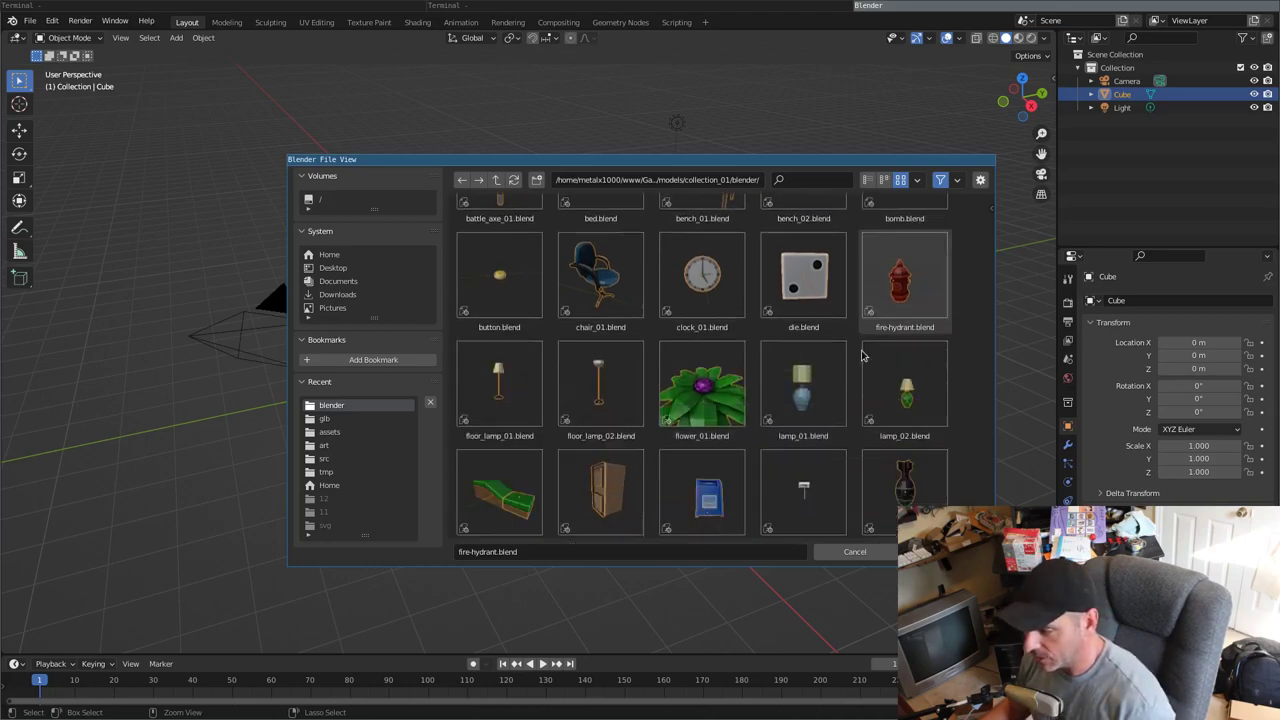
{"action": "scroll", "coordinate": [913, 372], "scroll_direction": "up", "scroll_amount": 2}
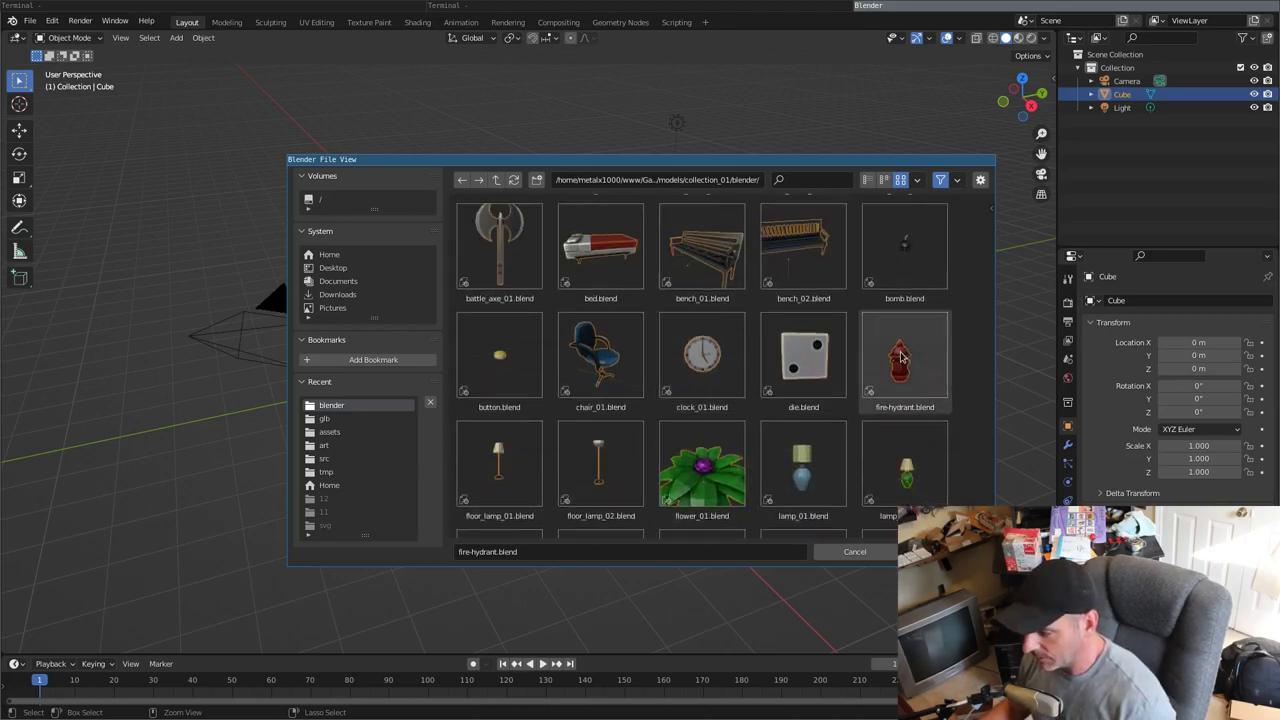
{"action": "left_click", "coordinate": [905, 357]}
{"action": "key", "text": "Return"}
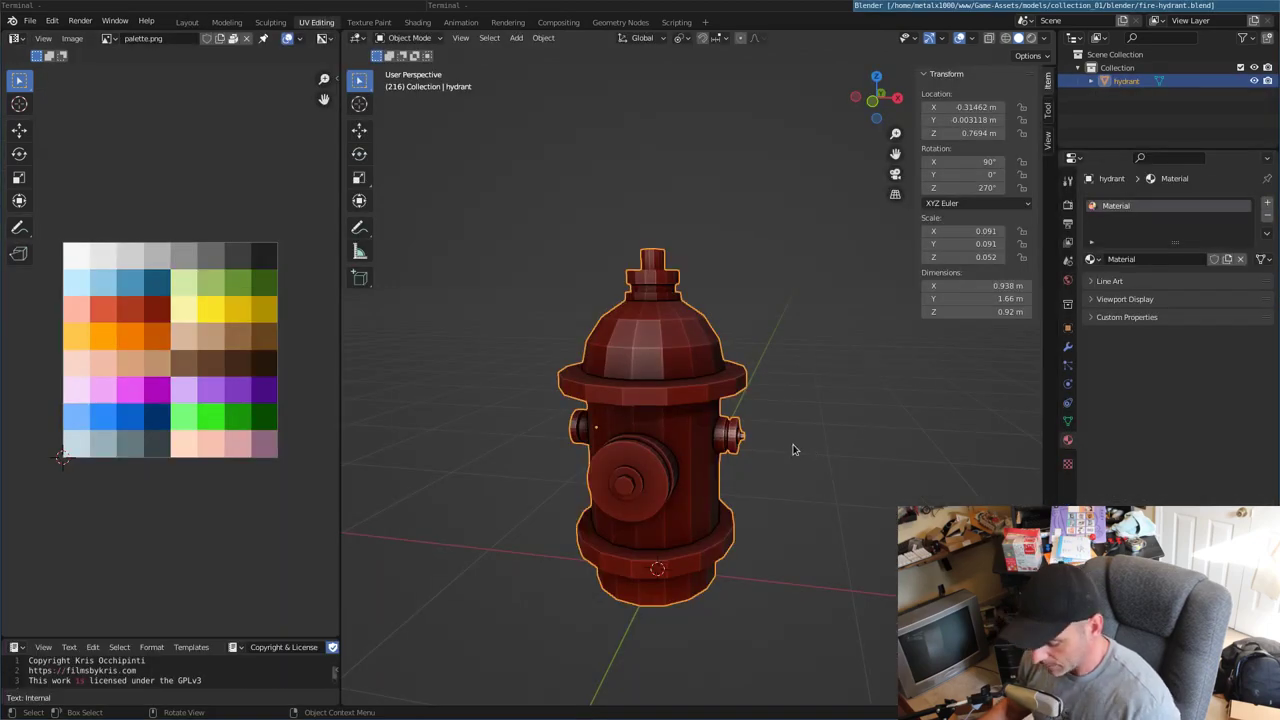
- Add a camera to the fire hydrant scene
{"action": "key", "text": "F3"}
{"action": "type", "text": "came"}
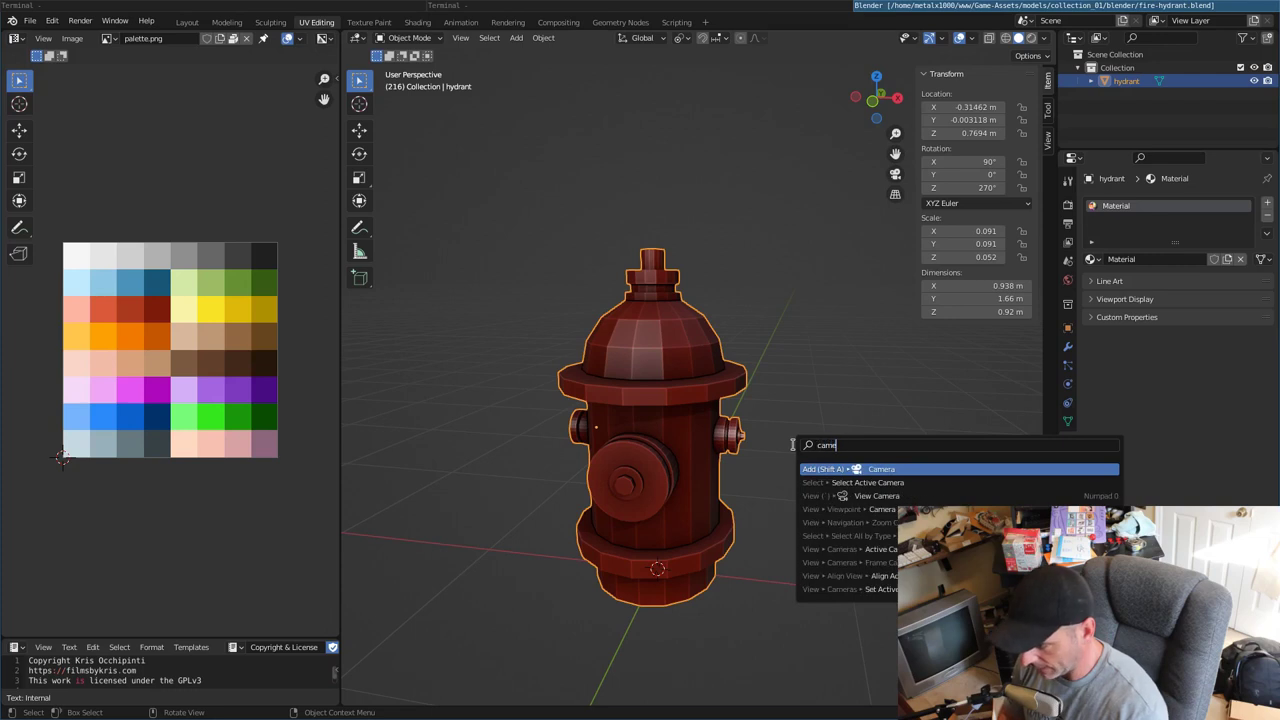
{"action": "key", "text": "Return"}
- Align the camera to a view framing the whole hydrant and render a test image, closing the render afterward
{"action": "scroll", "coordinate": [795, 452], "scroll_direction": "down", "scroll_amount": 6}
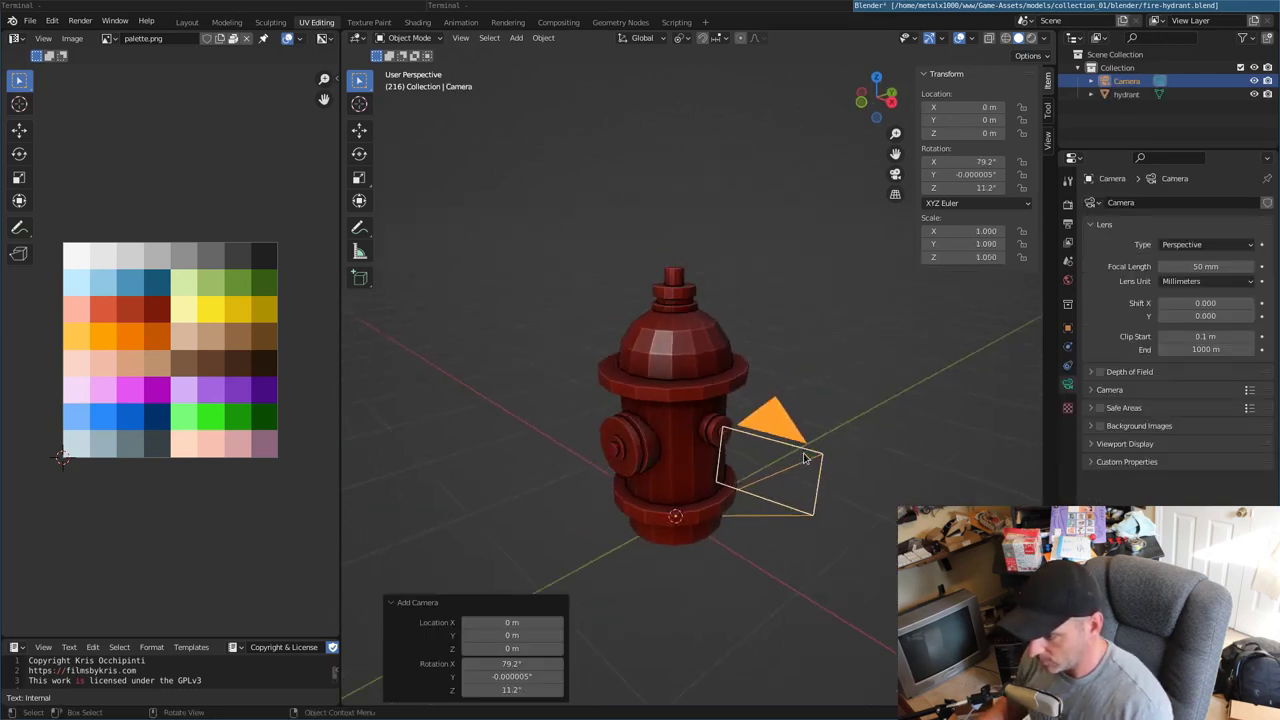
{"action": "key", "text": "ctrl+alt+KP_0"}
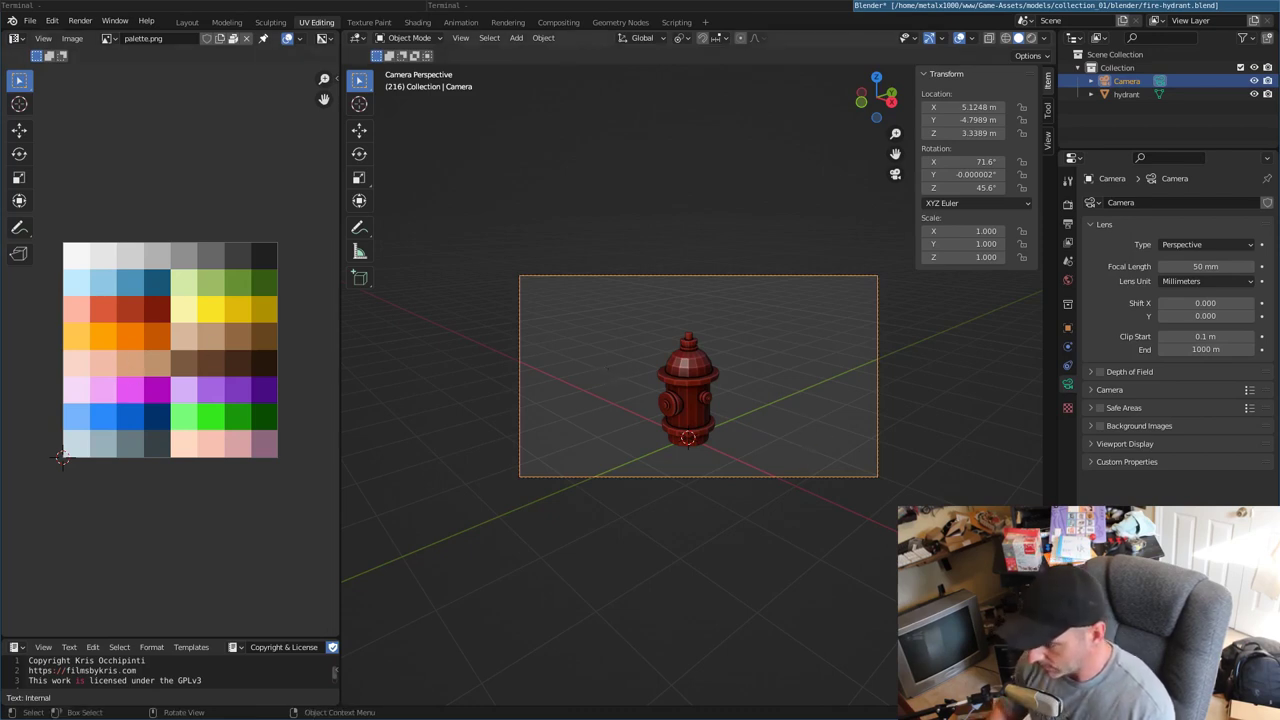
{"action": "key", "text": "F12"}
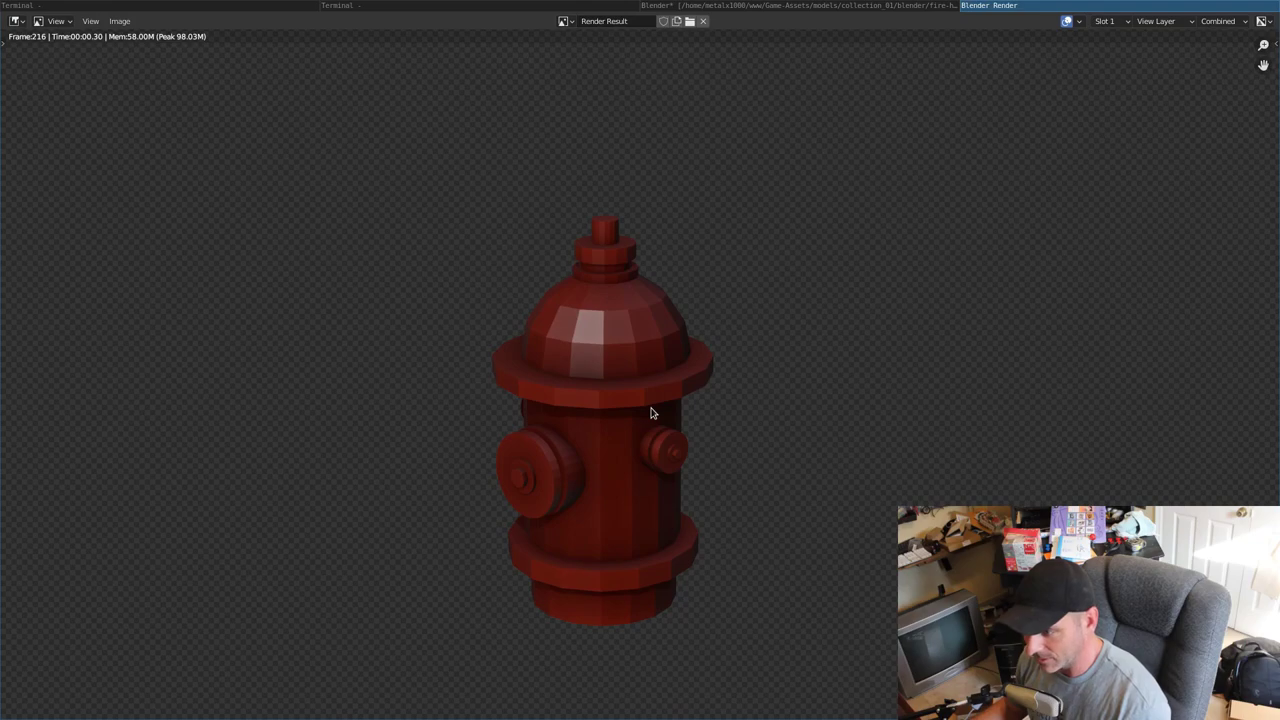
{"action": "key", "text": "Escape"}
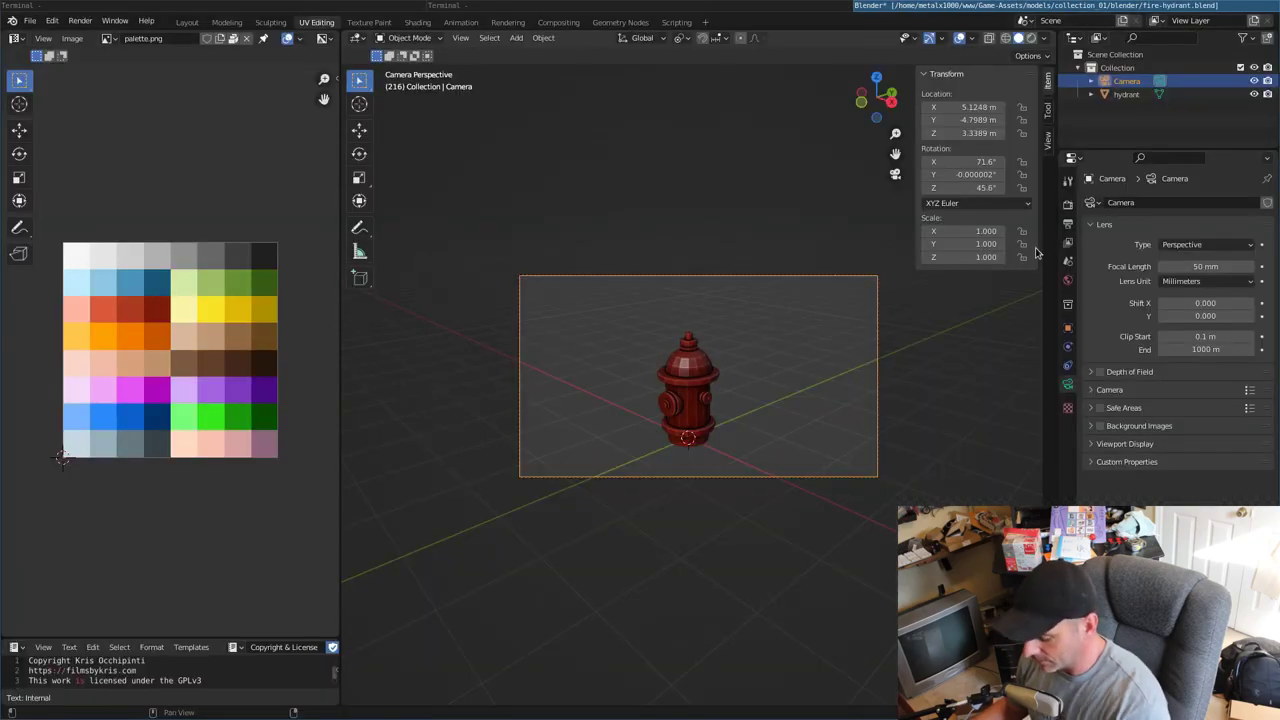
- Test-render the hydrant with the Workbench engine, close the image, and set the render engine to Cycles
{"action": "key", "text": "F12"}
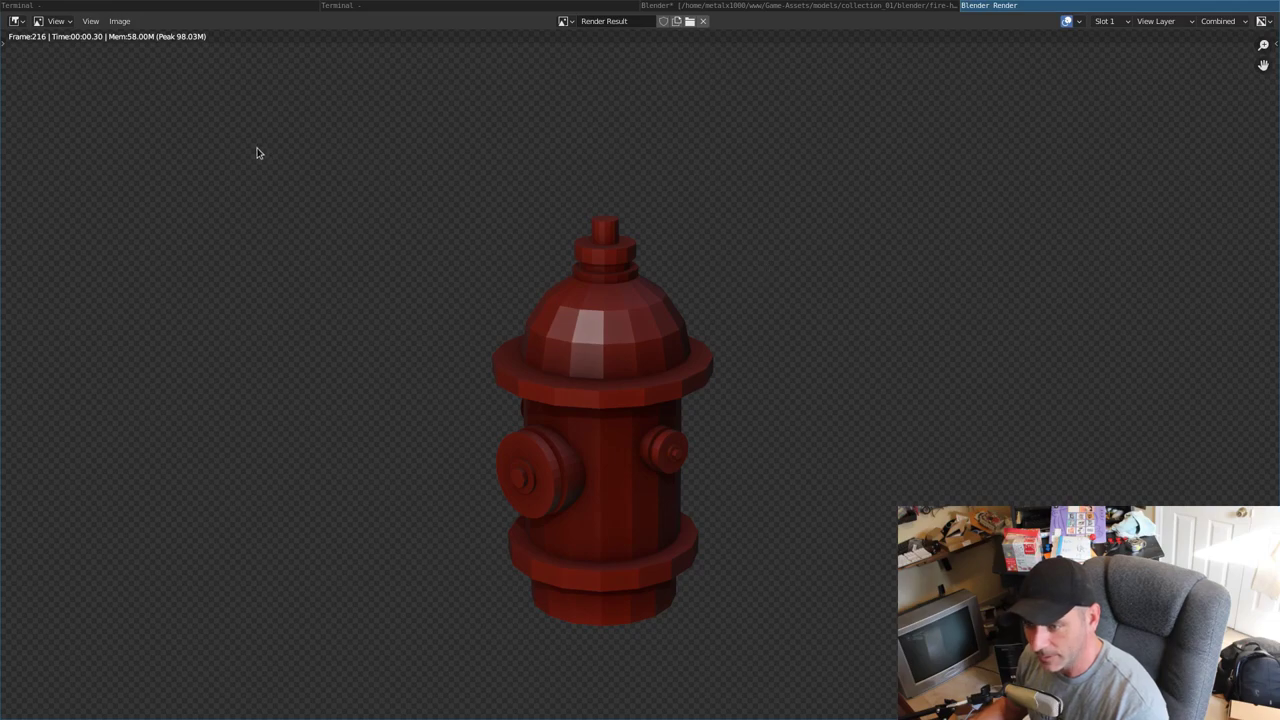
{"action": "key", "text": "Escape"}
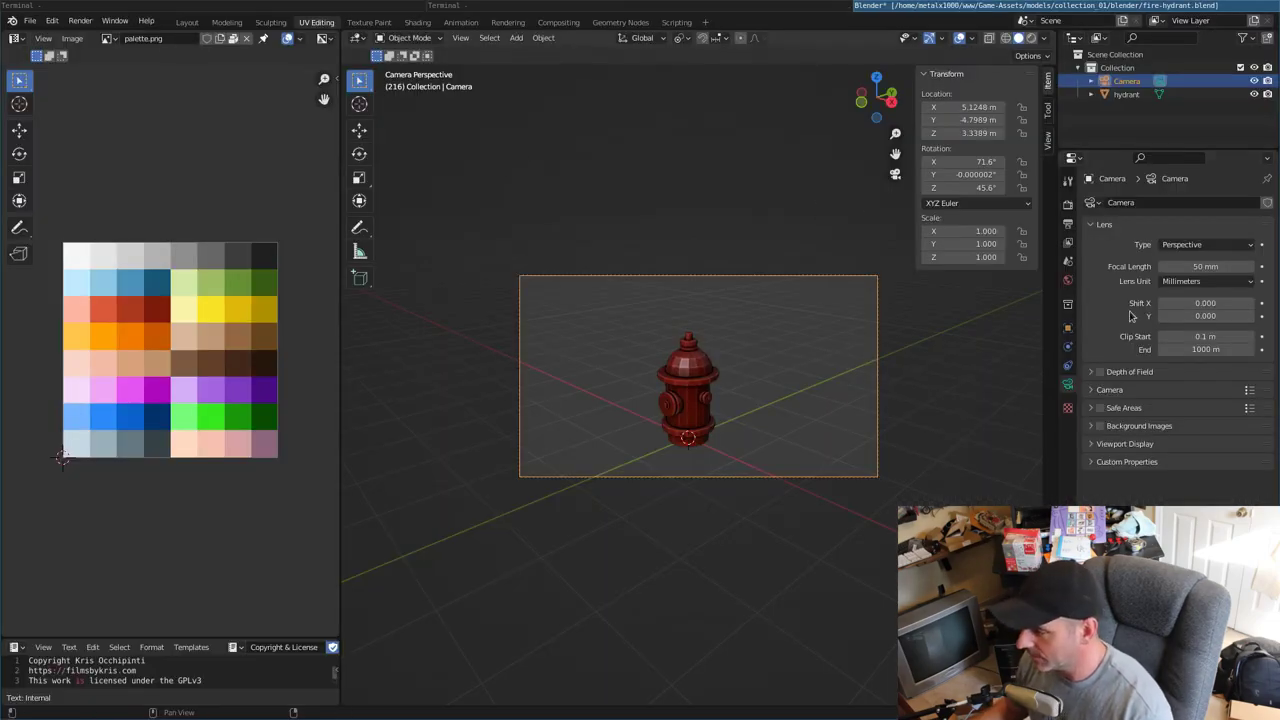
{"action": "left_click", "coordinate": [1068, 226]}
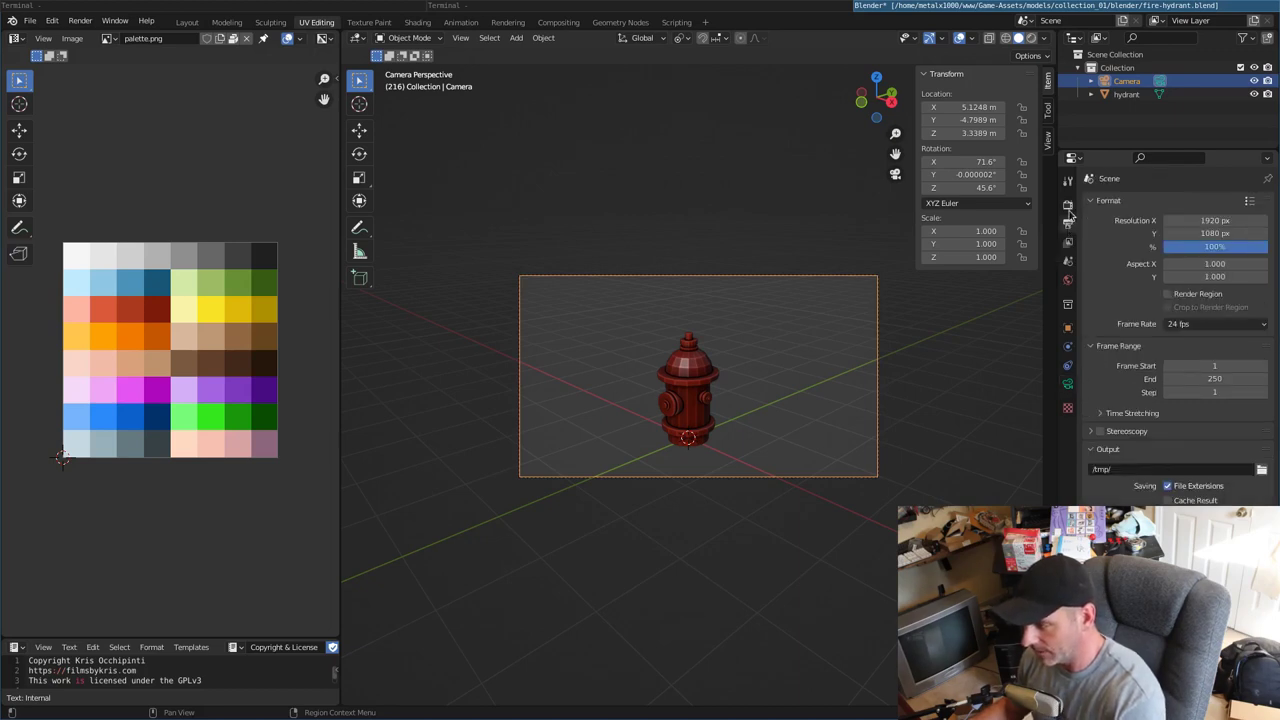
{"action": "left_click", "coordinate": [1067, 206]}
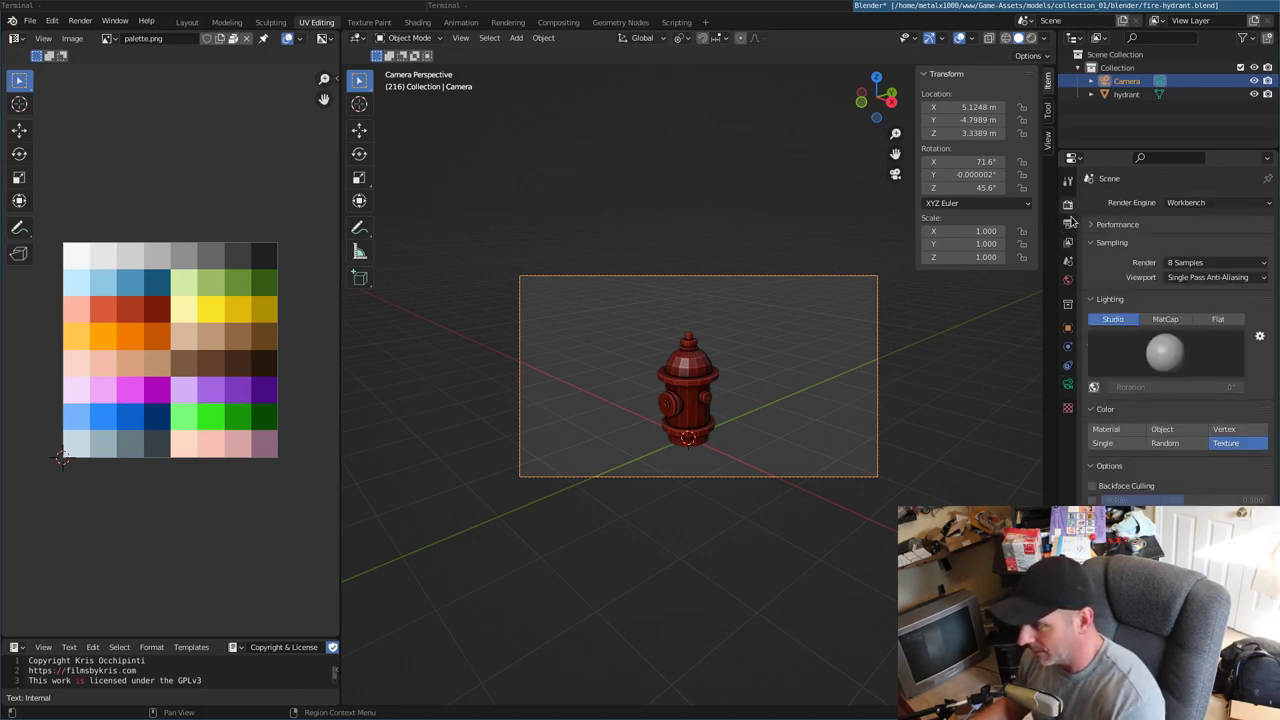
{"action": "left_click", "coordinate": [1203, 203]}
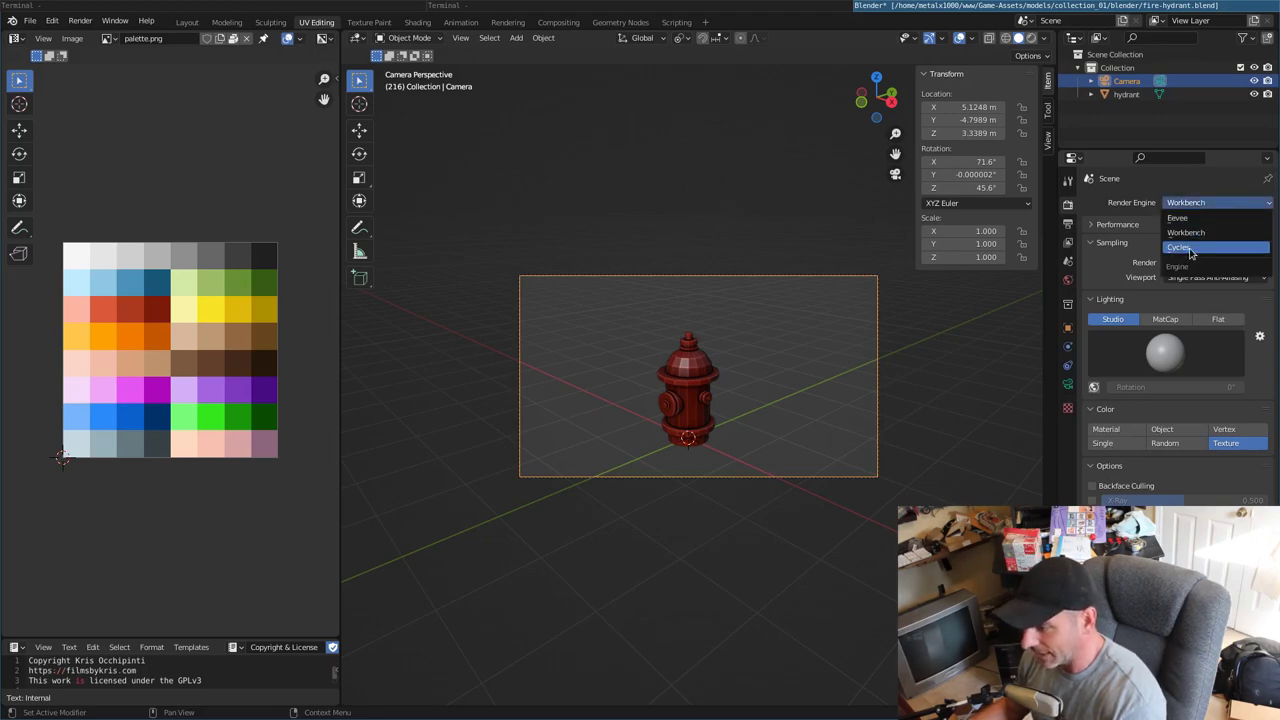
{"action": "left_click", "coordinate": [1190, 250]}
- Start a Cycles test render of the hydrant, stop it partway and close the render
{"action": "key", "text": "F12"}
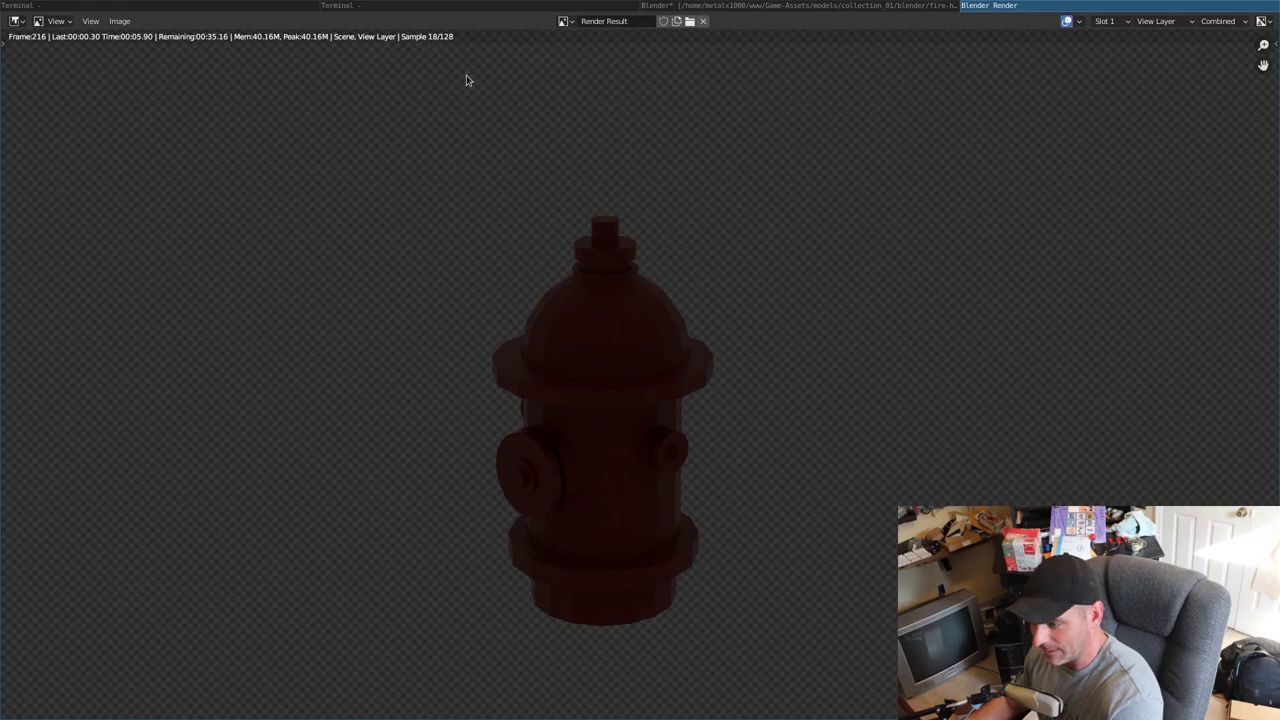
{"action": "key", "text": "Escape"}
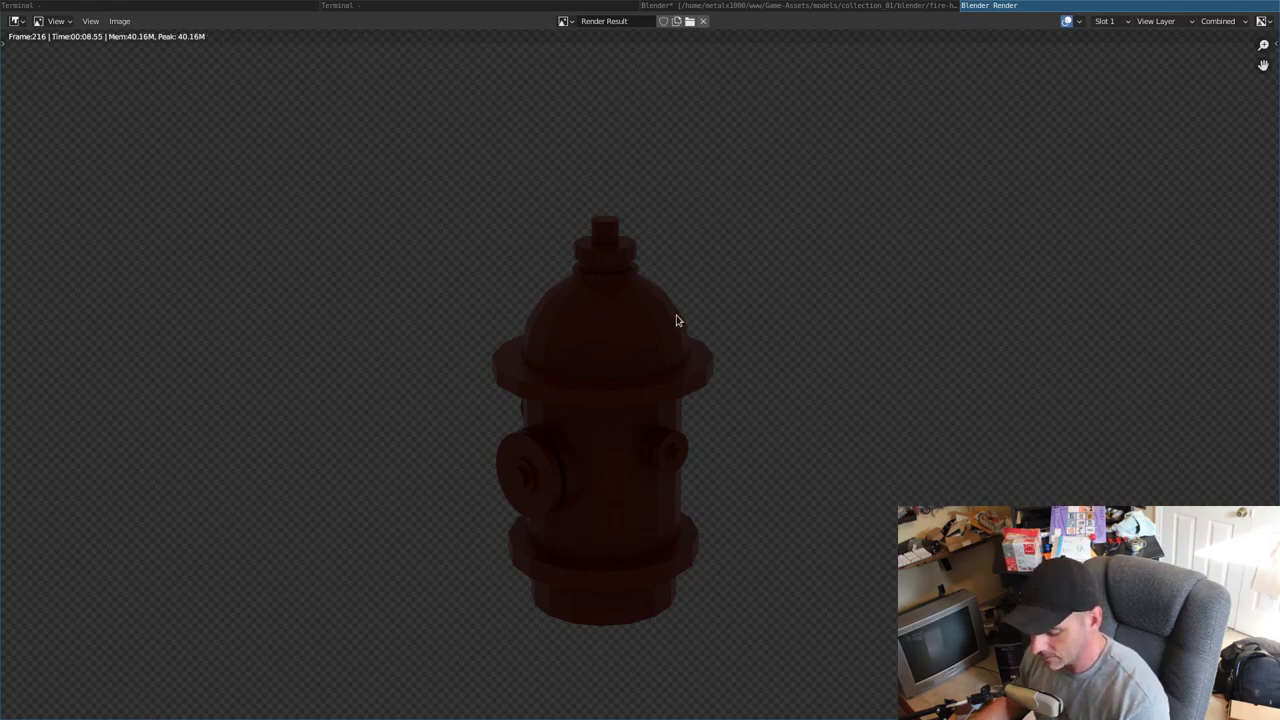
{"action": "key", "text": "Escape"}
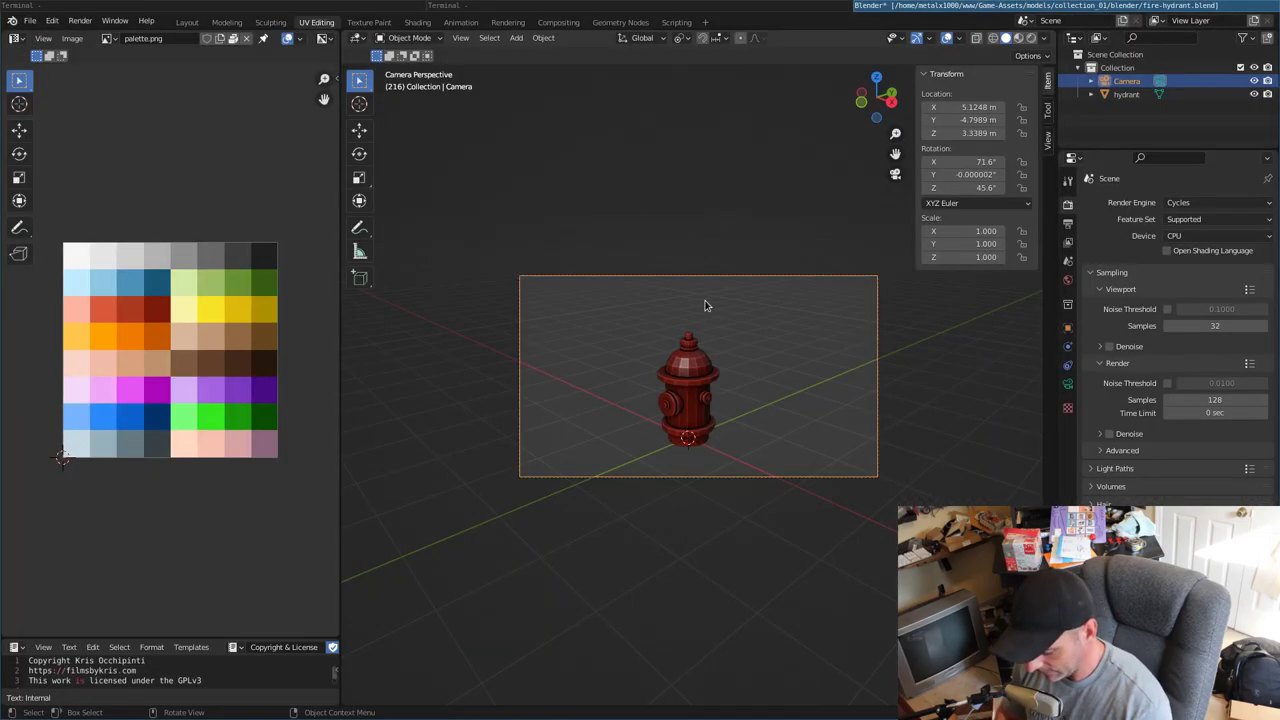
- Add a plane under the hydrant as the ground and scale it by 20
{"action": "key", "text": "F3"}
{"action": "type", "text": "plane"}
{"action": "key", "text": "Return"}
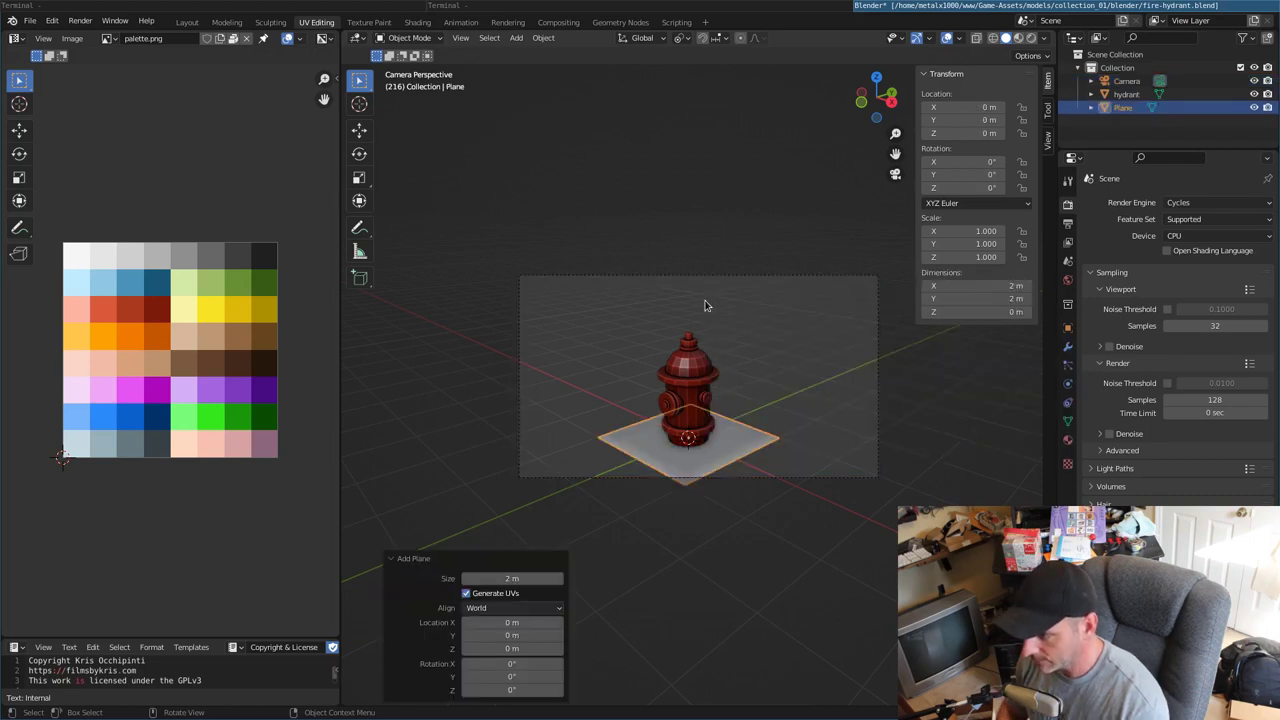
{"action": "key", "text": "s"}
{"action": "key", "text": "2"}
{"action": "key", "text": "0"}
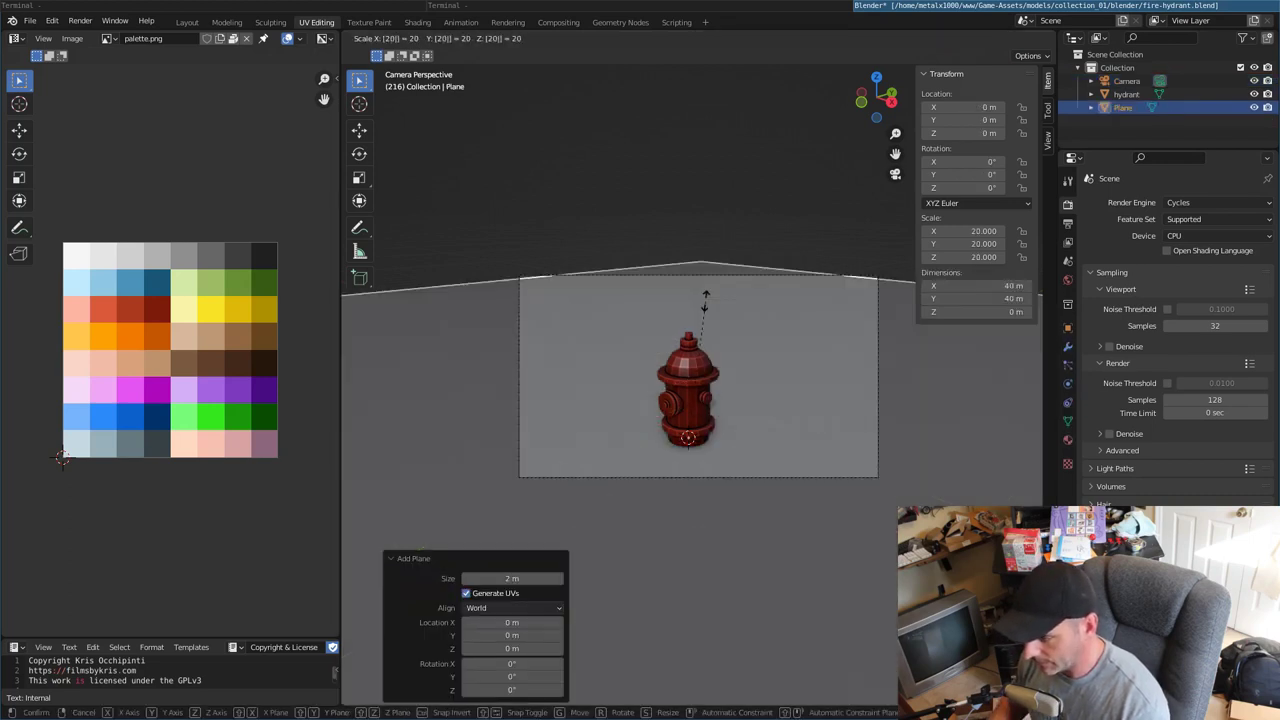
{"action": "key", "text": "Return"}
- Add a sun light, move it to about X -2.8 m, Y -1.1 m, Z 3.7 m, and tilt it towards the hydrant
{"action": "key", "text": "F3"}
{"action": "type", "text": "lig"}
{"action": "key", "text": "Return"}
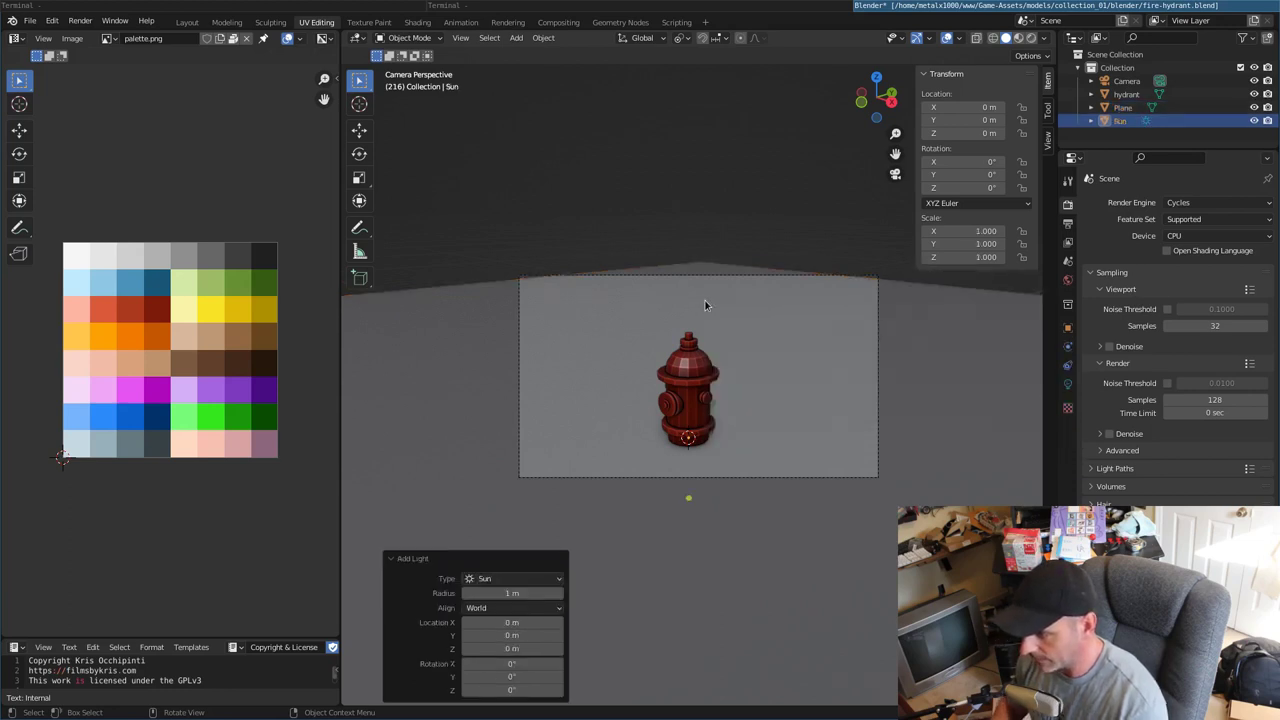
{"action": "key", "text": "g"}
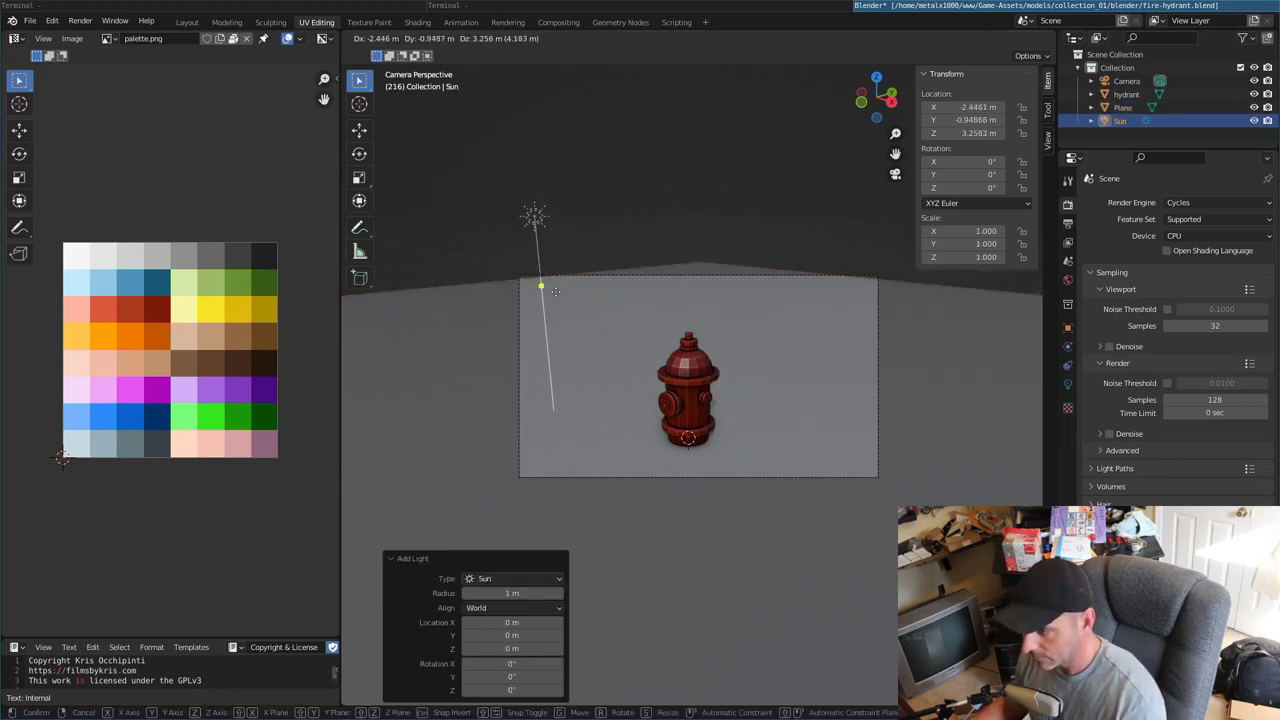
{"action": "left_click", "coordinate": [541, 272]}
{"action": "key", "text": "r"}
{"action": "left_click", "coordinate": [811, 334]}
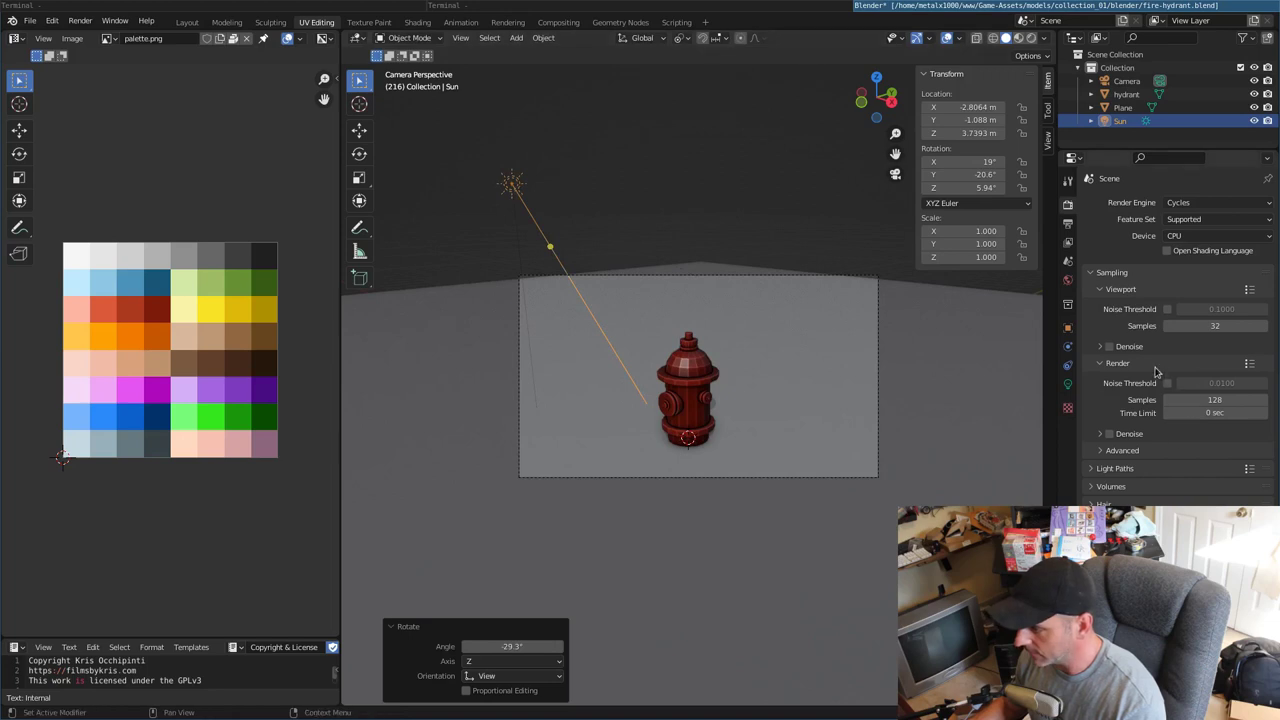
- Set the sun light's strength to 5 and test-render the lit hydrant, closing the render afterward
{"action": "left_click", "coordinate": [1067, 384]}
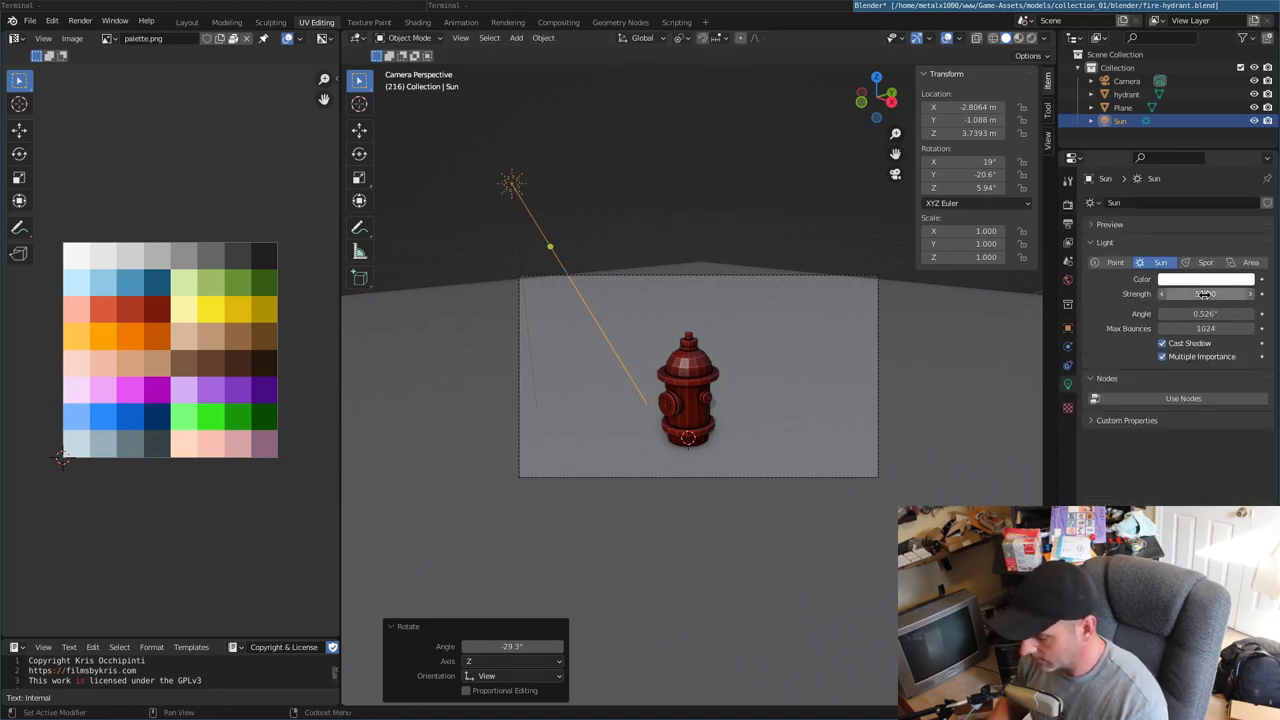
{"action": "key", "text": "F12"}
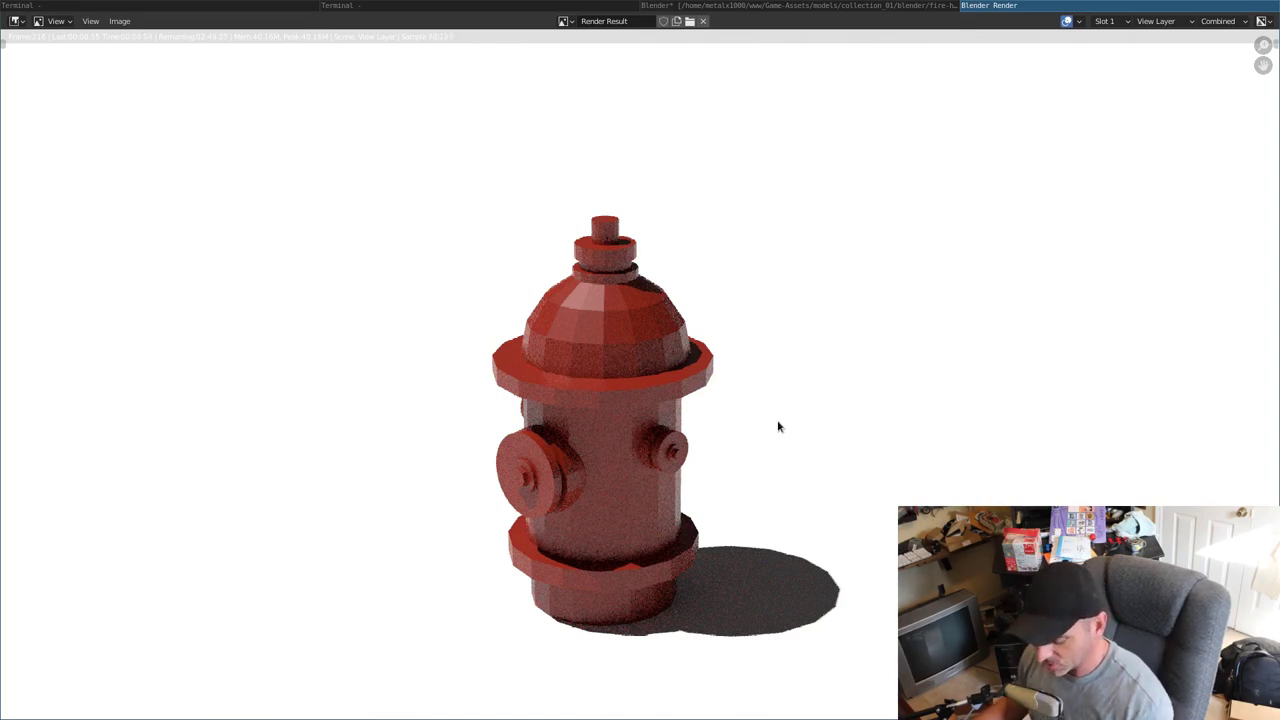
{"action": "key", "text": "Escape"}
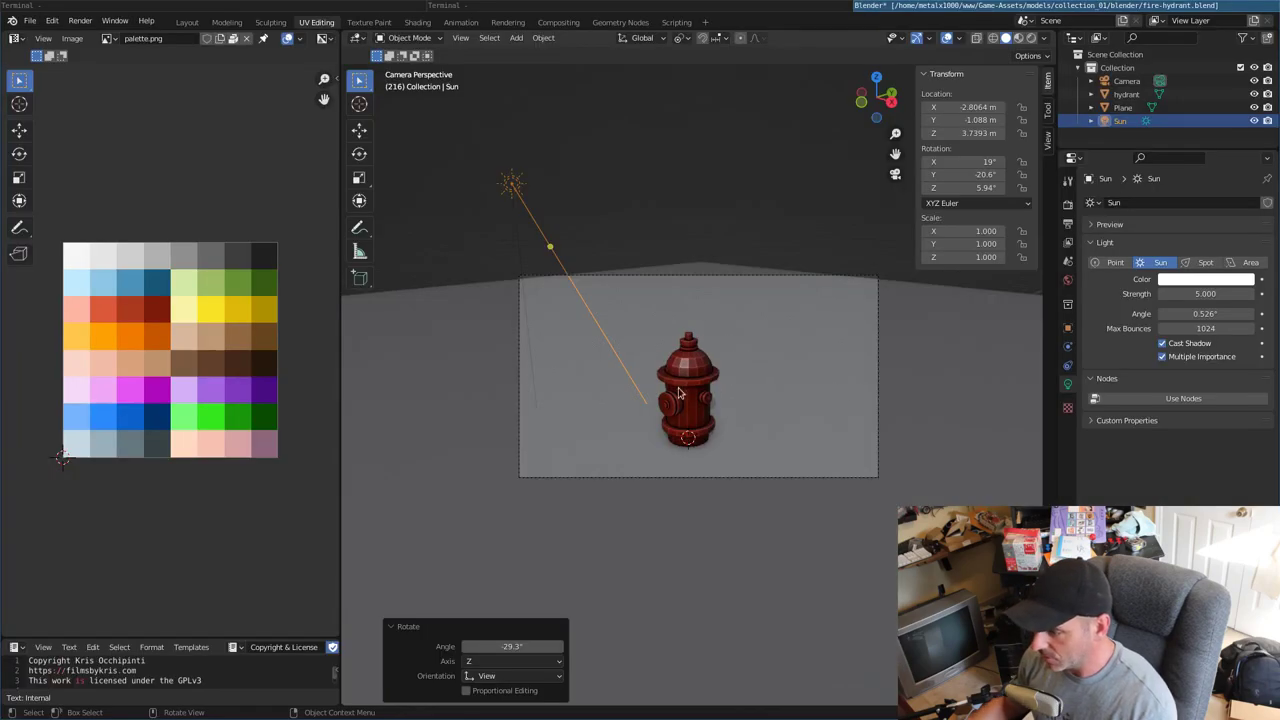
- Subdivide the entire hydrant mesh with 2 cuts and test-render it, closing the render afterward
{"action": "left_click", "coordinate": [688, 374]}
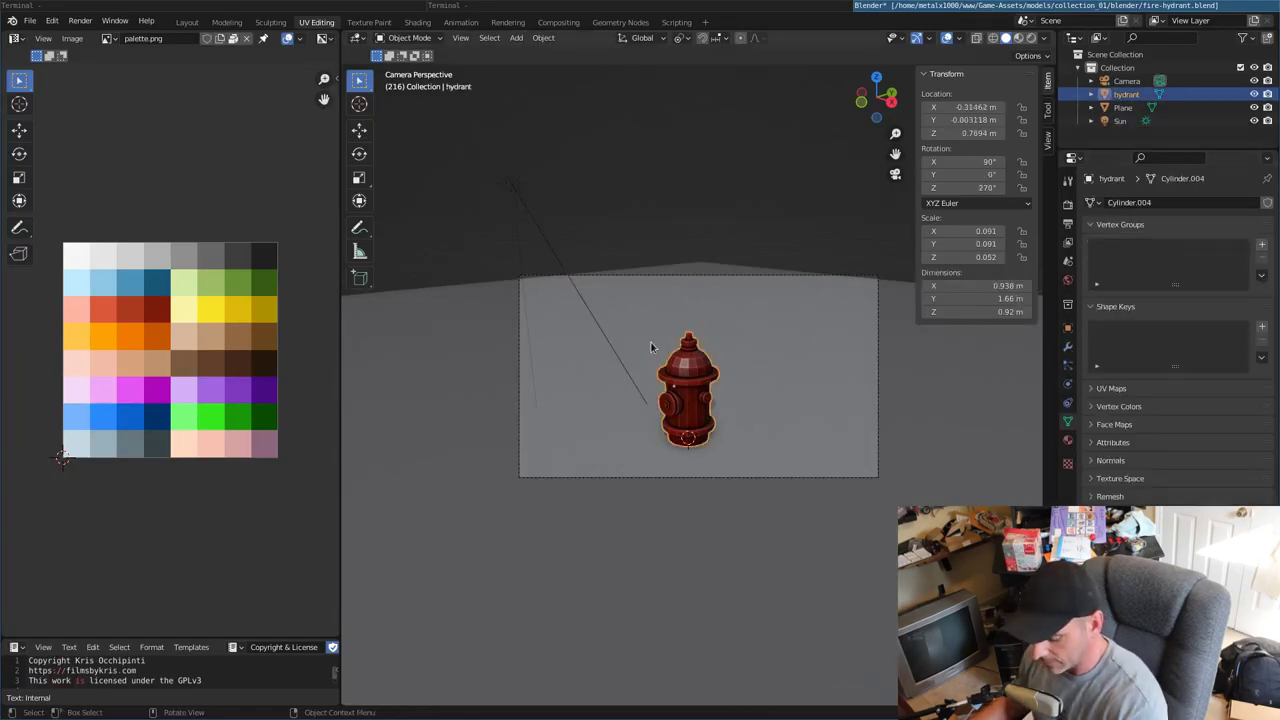
{"action": "key", "text": "Tab"}
{"action": "key", "text": "a"}
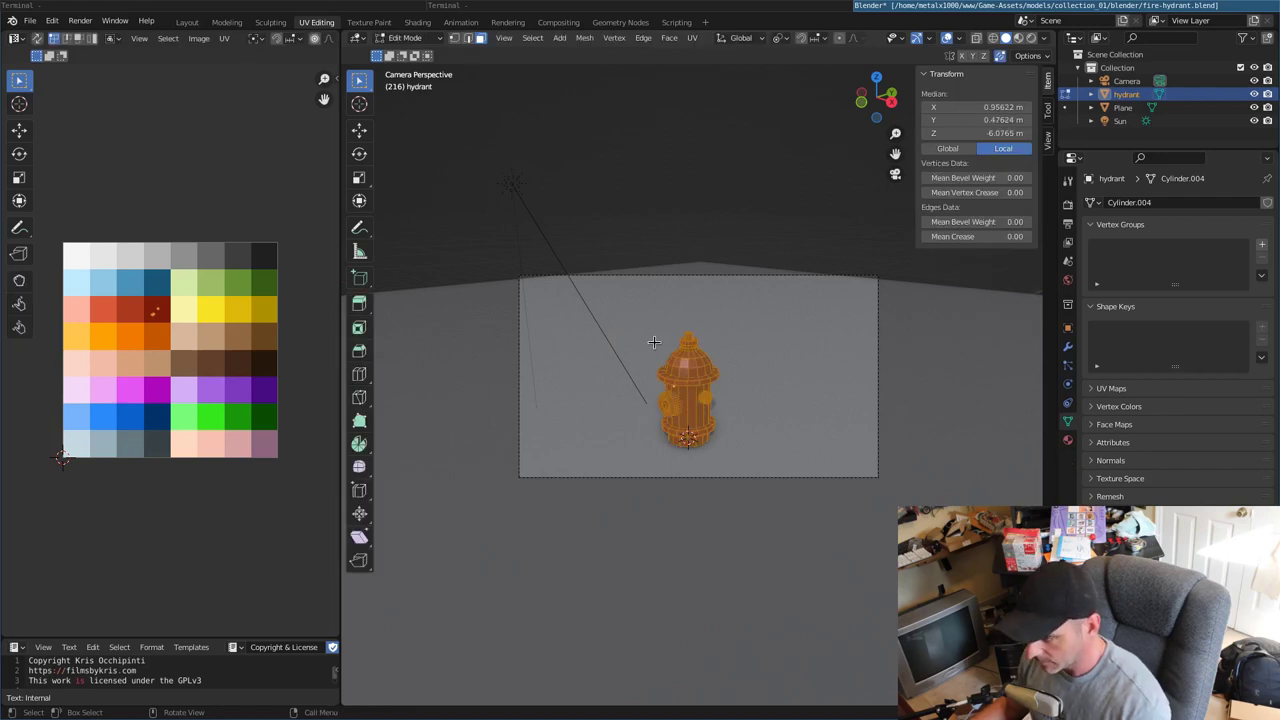
{"action": "key", "text": "F3"}
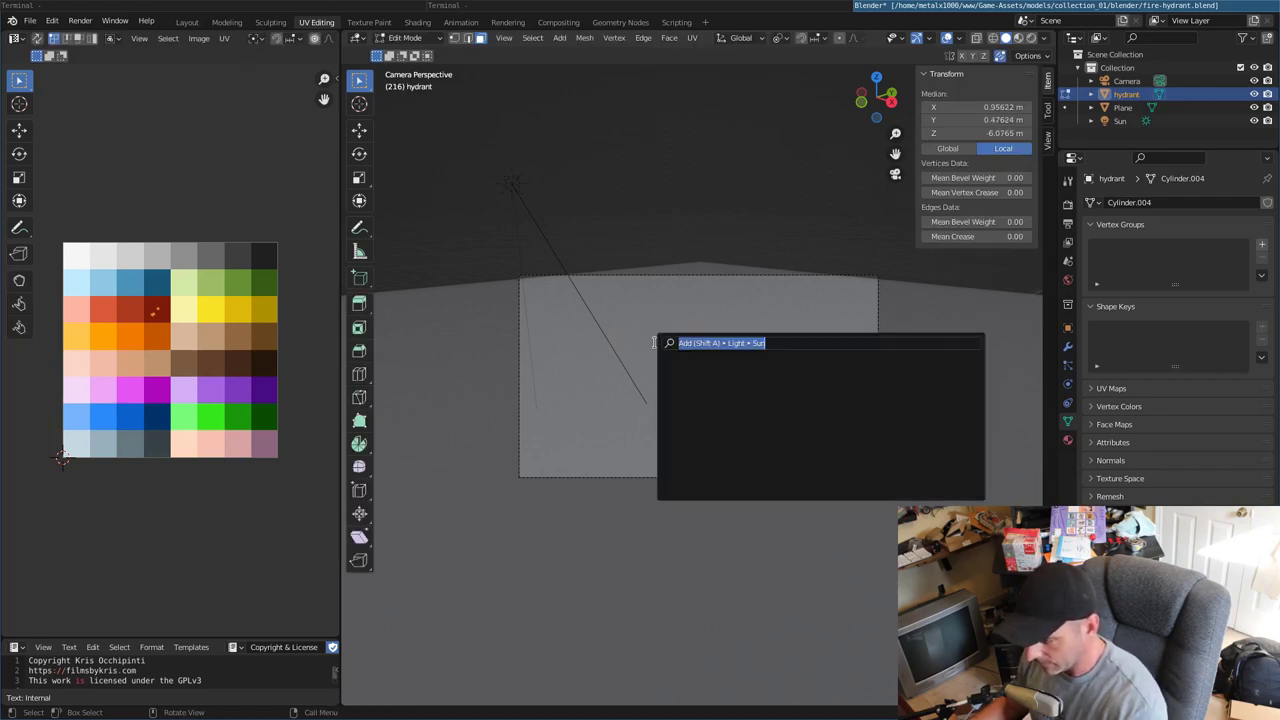
{"action": "type", "text": "sub"}
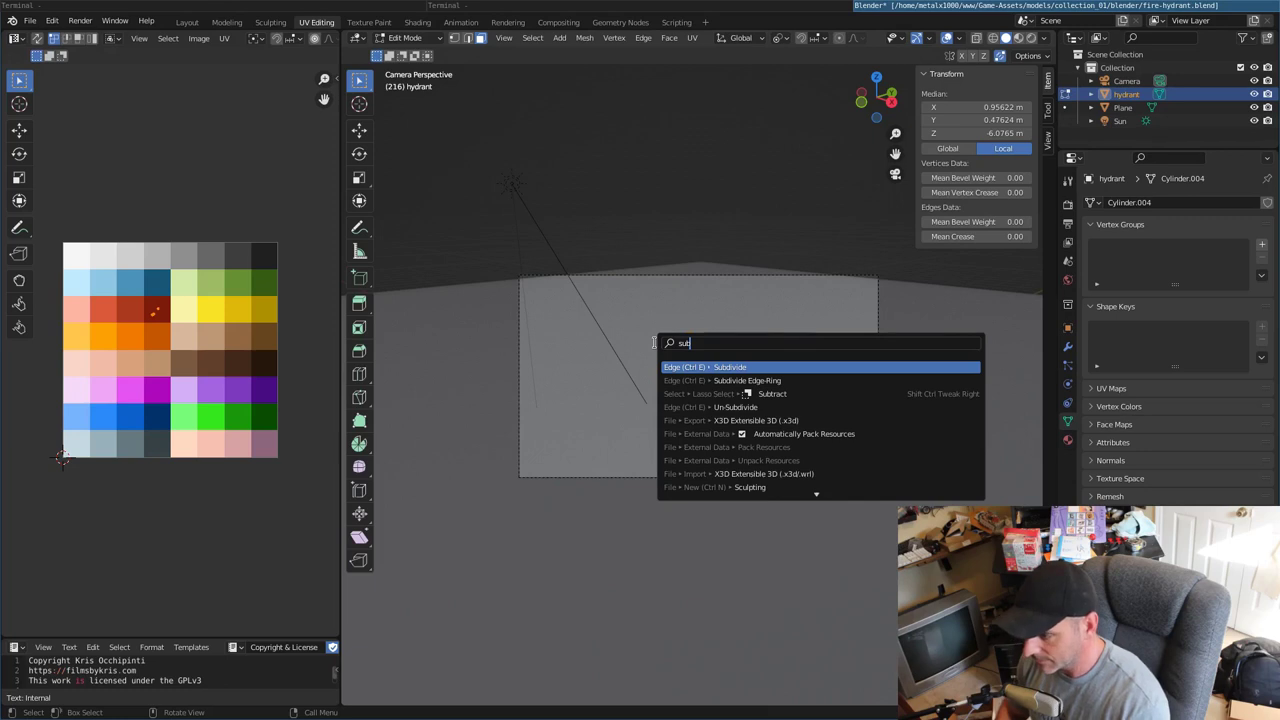
{"action": "key", "text": "Return"}
{"action": "left_click", "coordinate": [559, 603]}
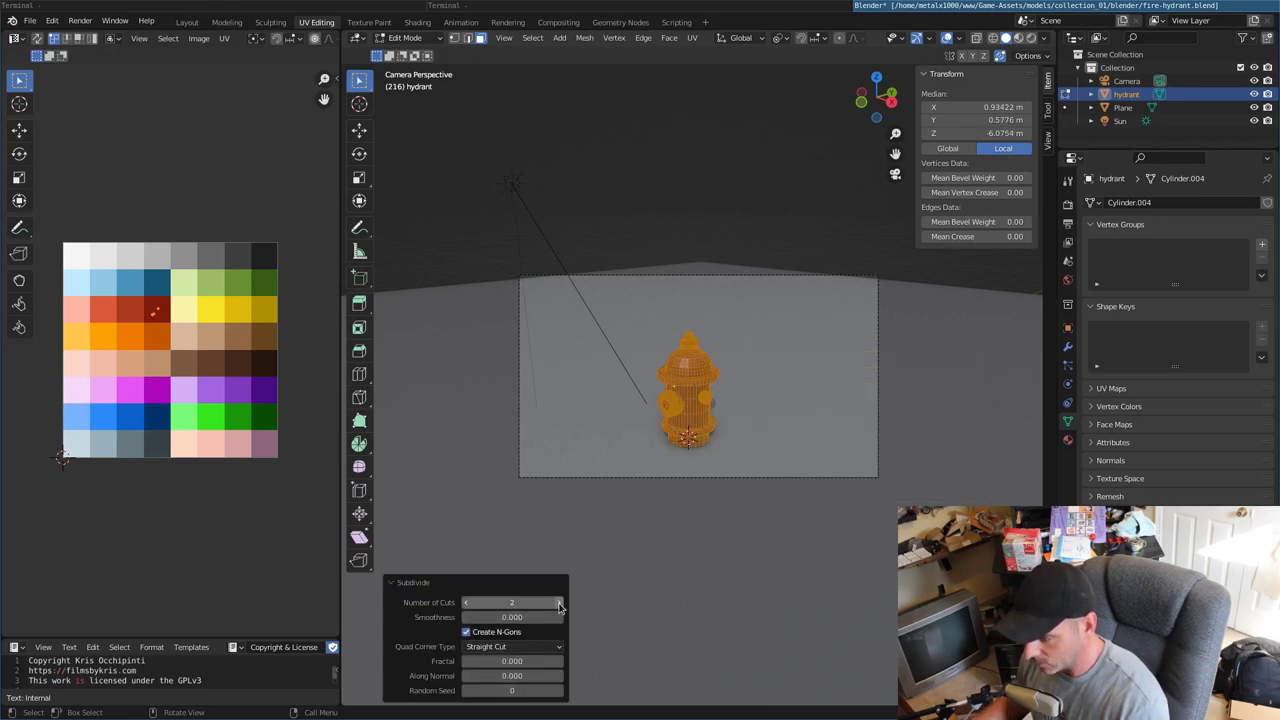
{"action": "key", "text": "Tab"}
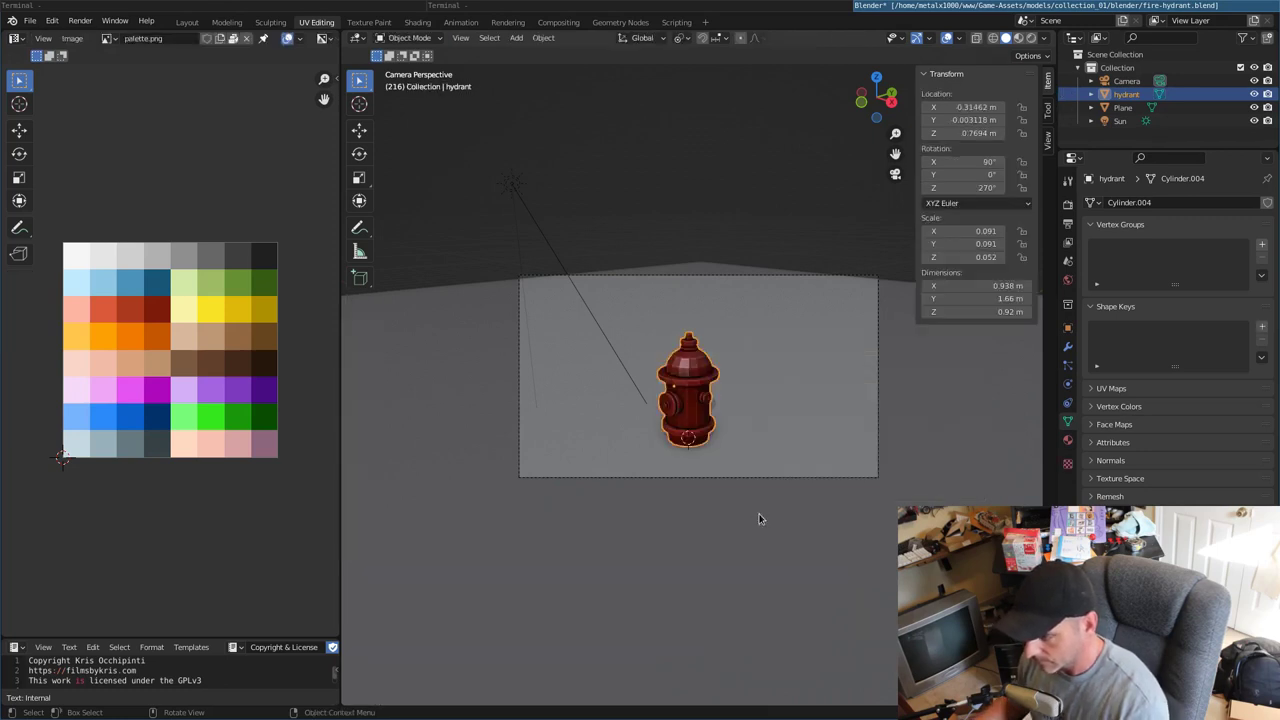
{"action": "key", "text": "F12"}
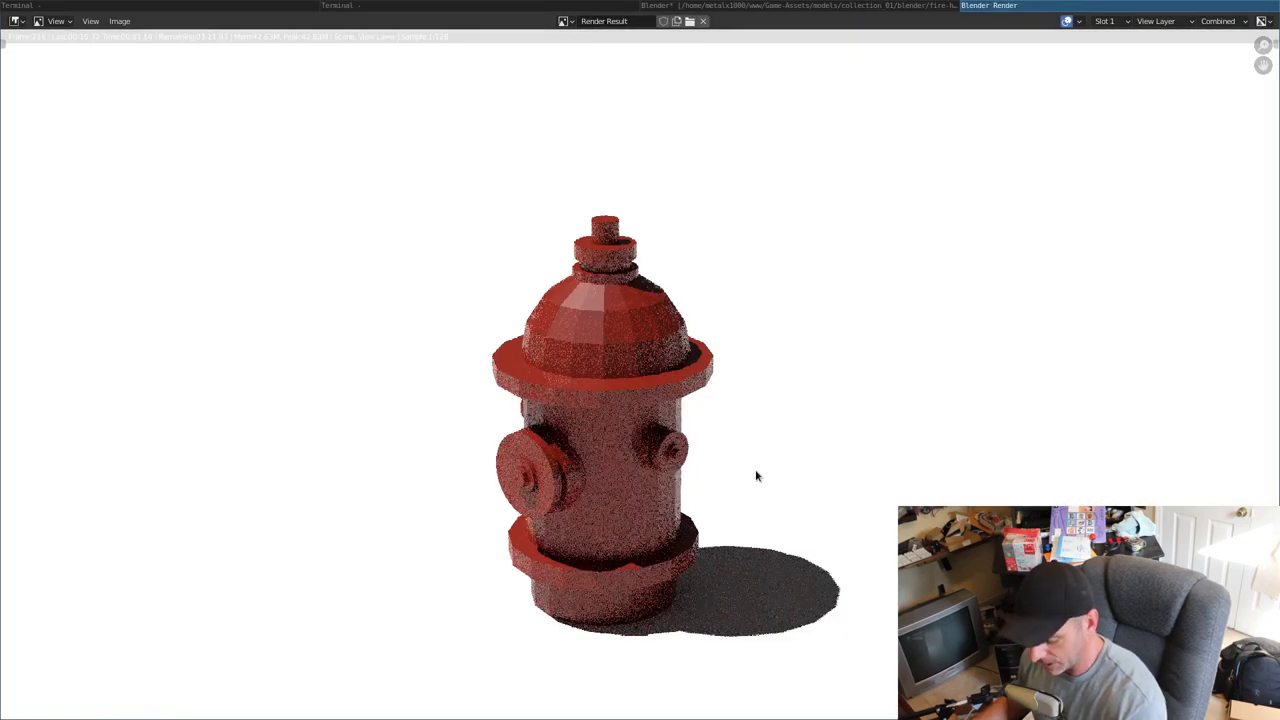
{"action": "key", "text": "Escape"}
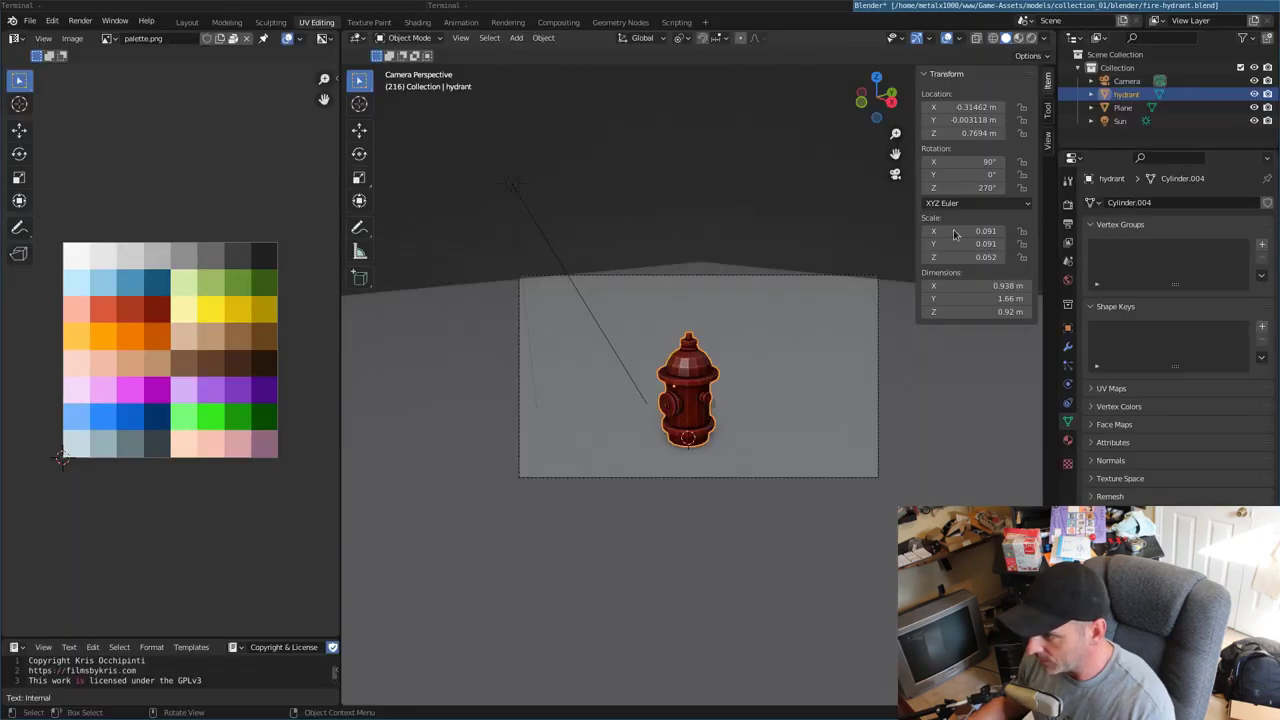
- Add a Subdivision Surface modifier to the hydrant and render the smoothed model
{"action": "left_click", "coordinate": [1067, 346]}
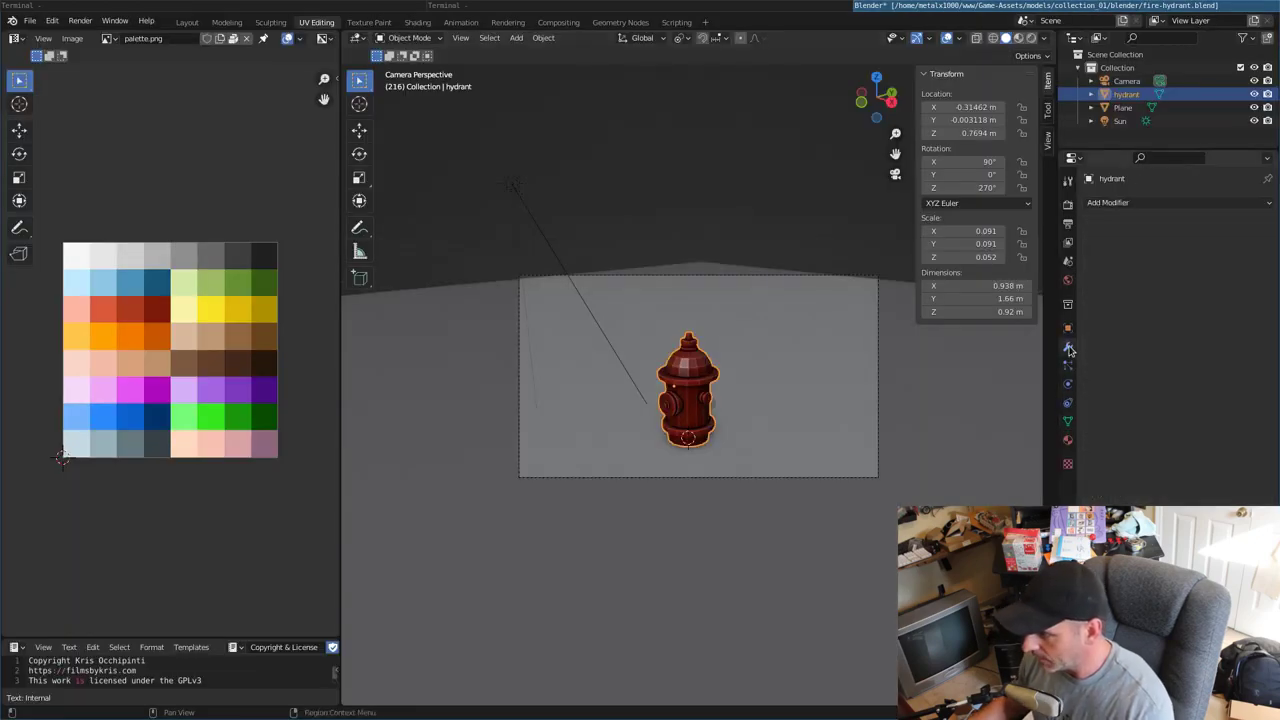
{"action": "left_click", "coordinate": [1138, 204]}
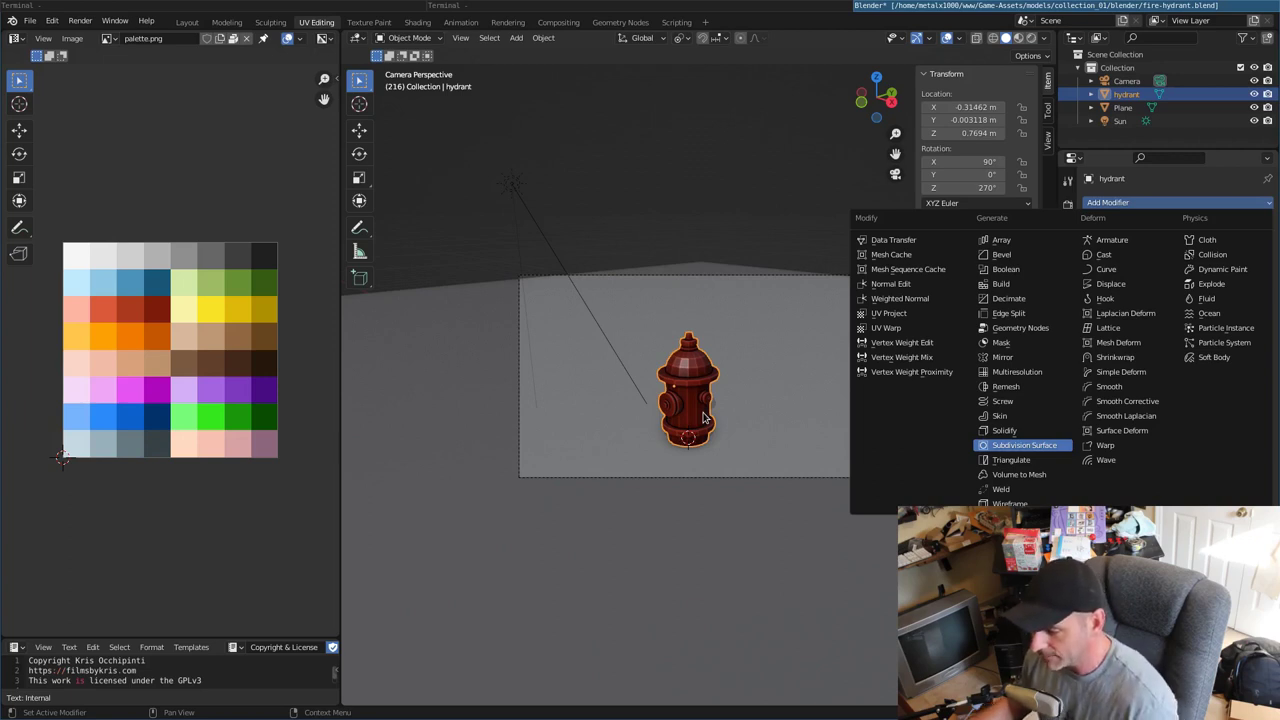
{"action": "key", "text": "Return"}
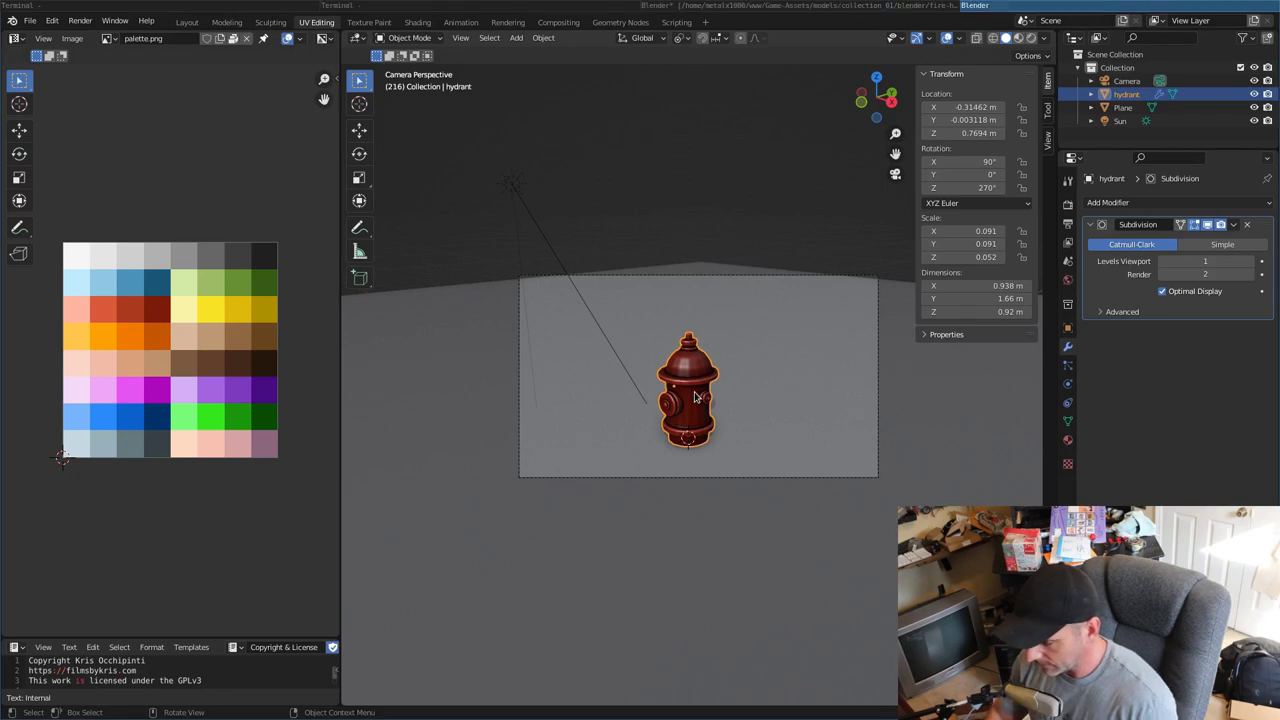
{"action": "key", "text": "F12"}
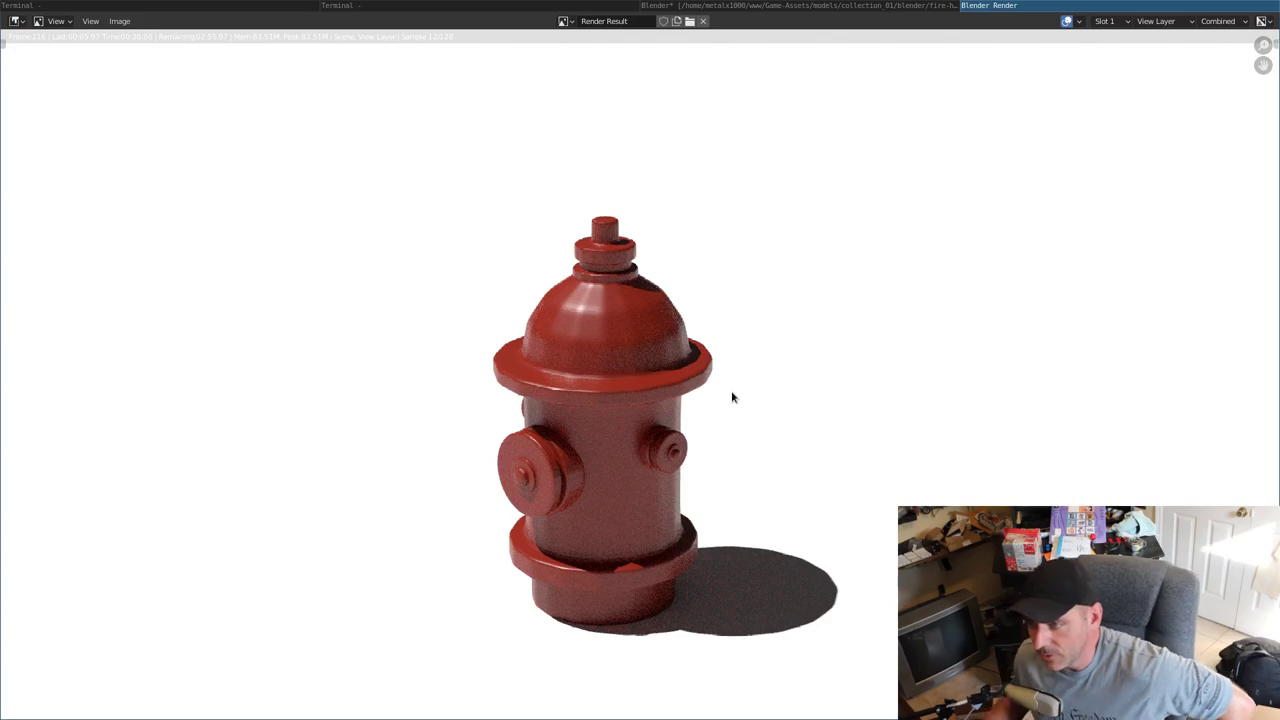
- Switch to the web browser and go from the GIT Projects search page to the Films By Kris home page
{"action": "left_click", "coordinate": [513, 6]}
{"action": "left_click", "coordinate": [315, 6]}
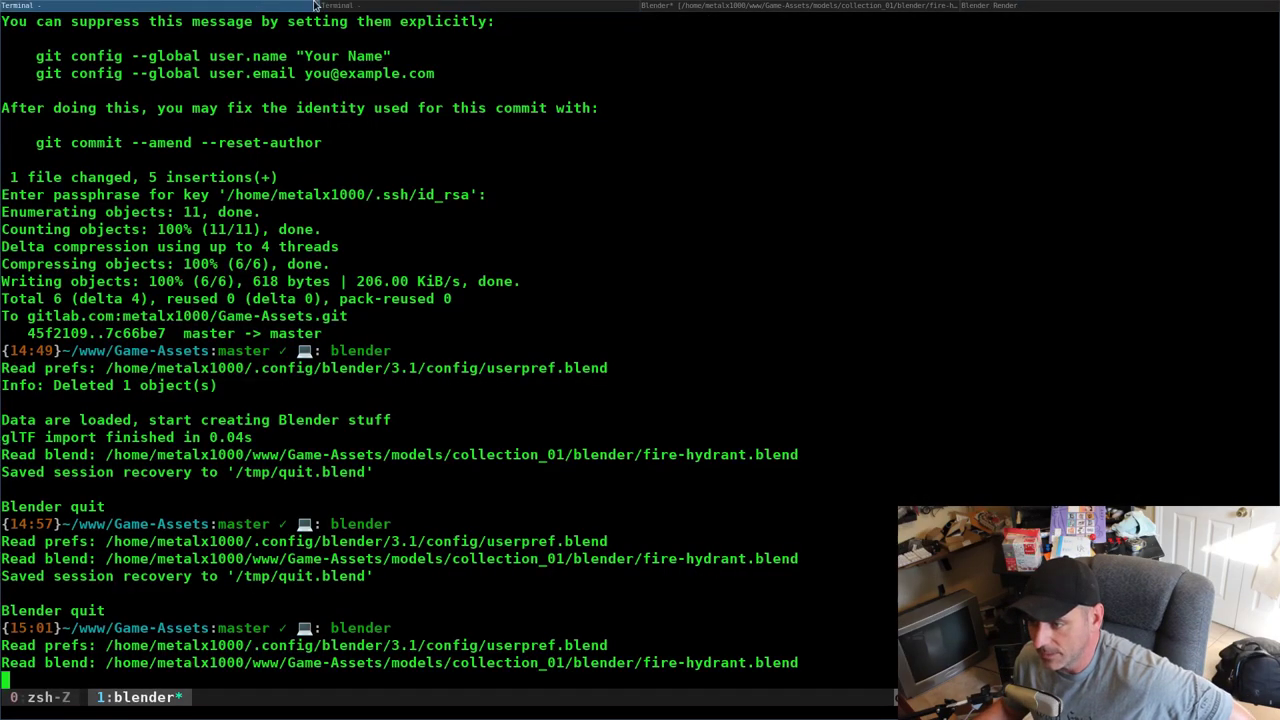
{"action": "left_click", "coordinate": [375, 9]}
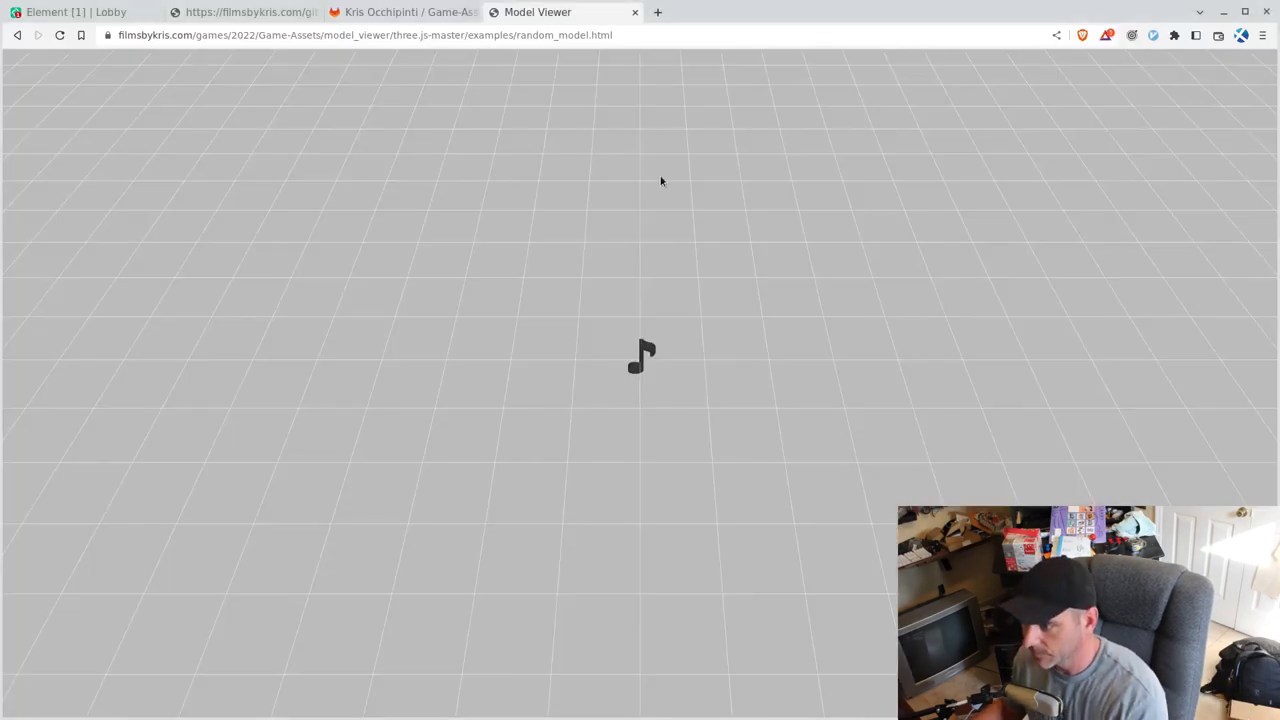
{"action": "left_click", "coordinate": [276, 16]}
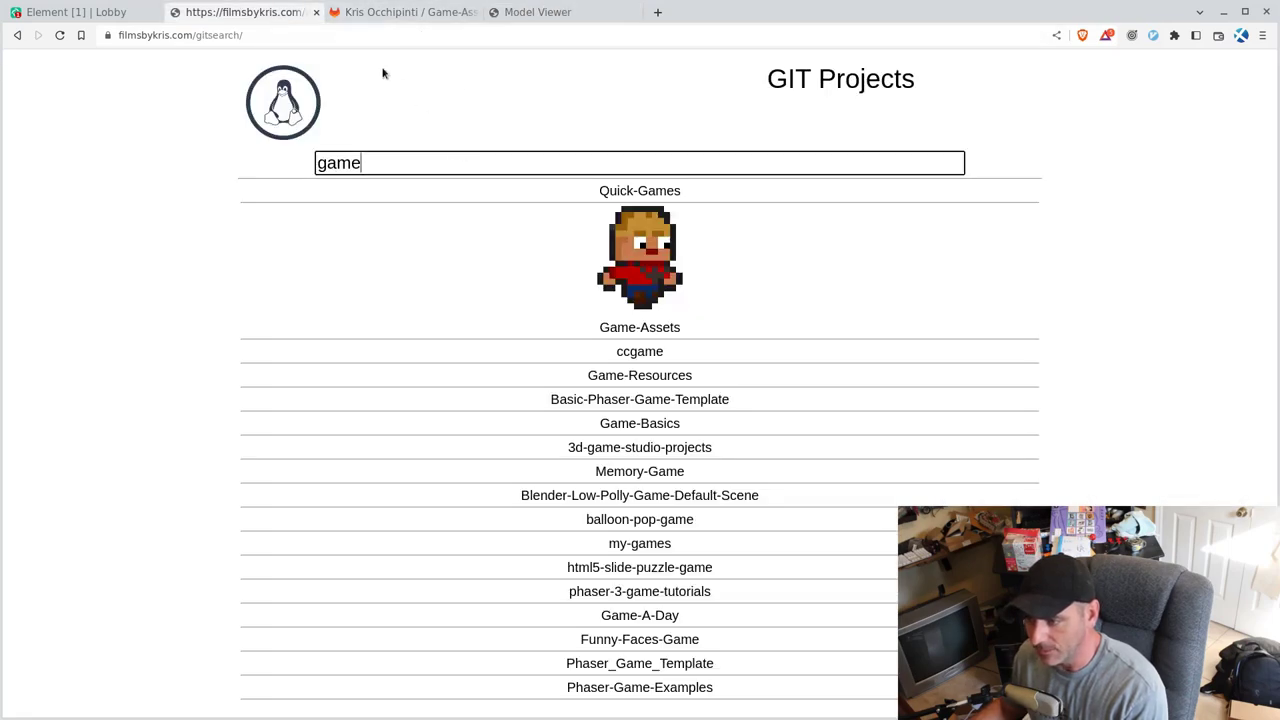
{"action": "left_click", "coordinate": [306, 101]}
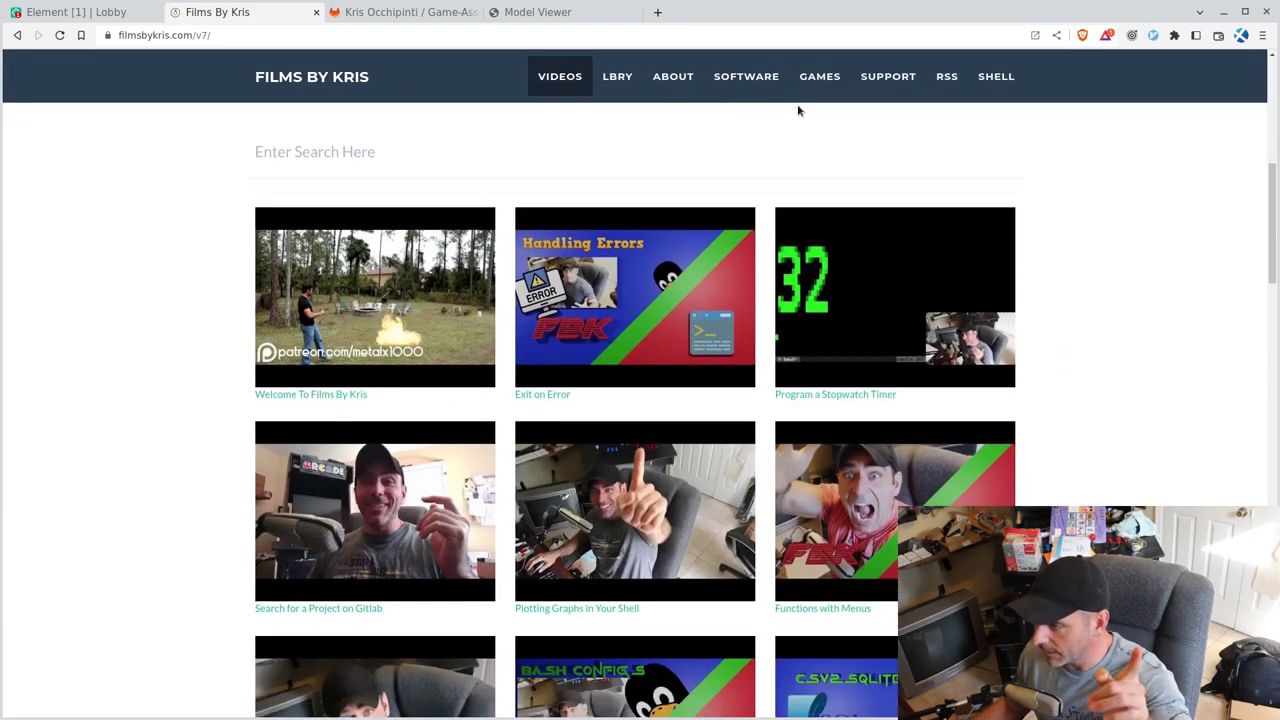
- Open the Gitlab project search from the site's Software section, search for "game" and open the Game-Assets repository
{"action": "left_click", "coordinate": [755, 88]}
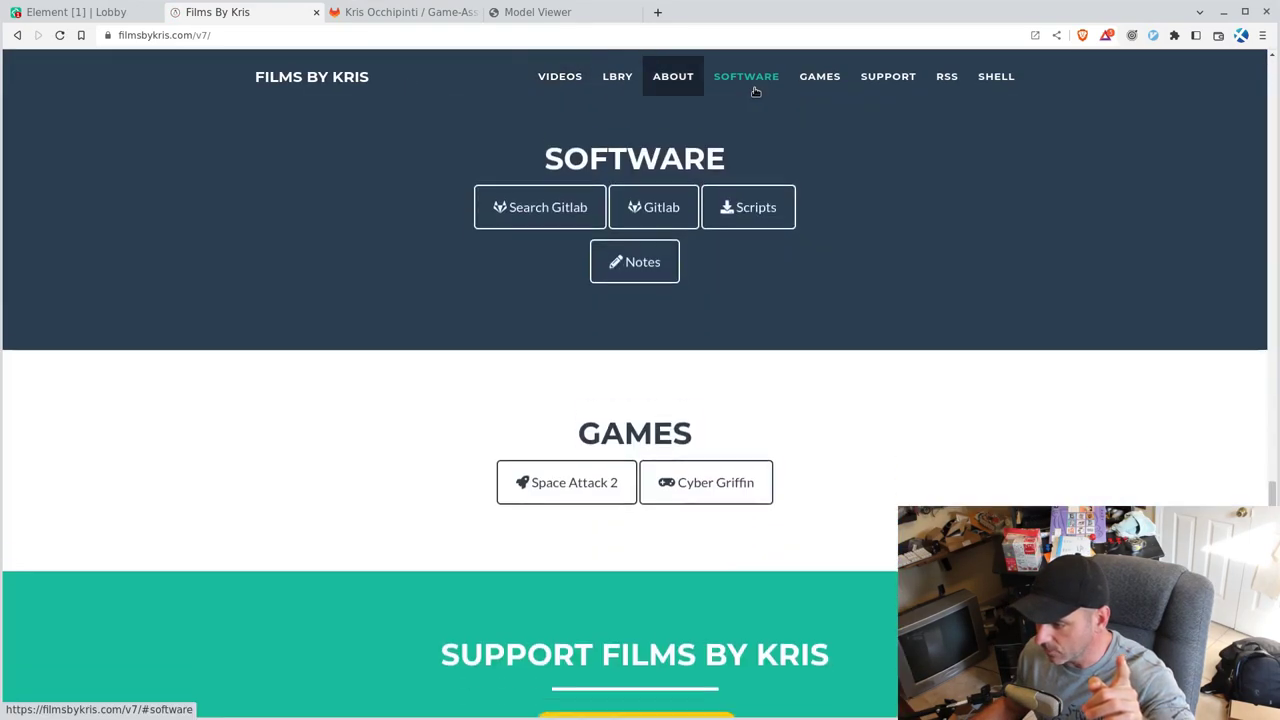
{"action": "left_click", "coordinate": [517, 181]}
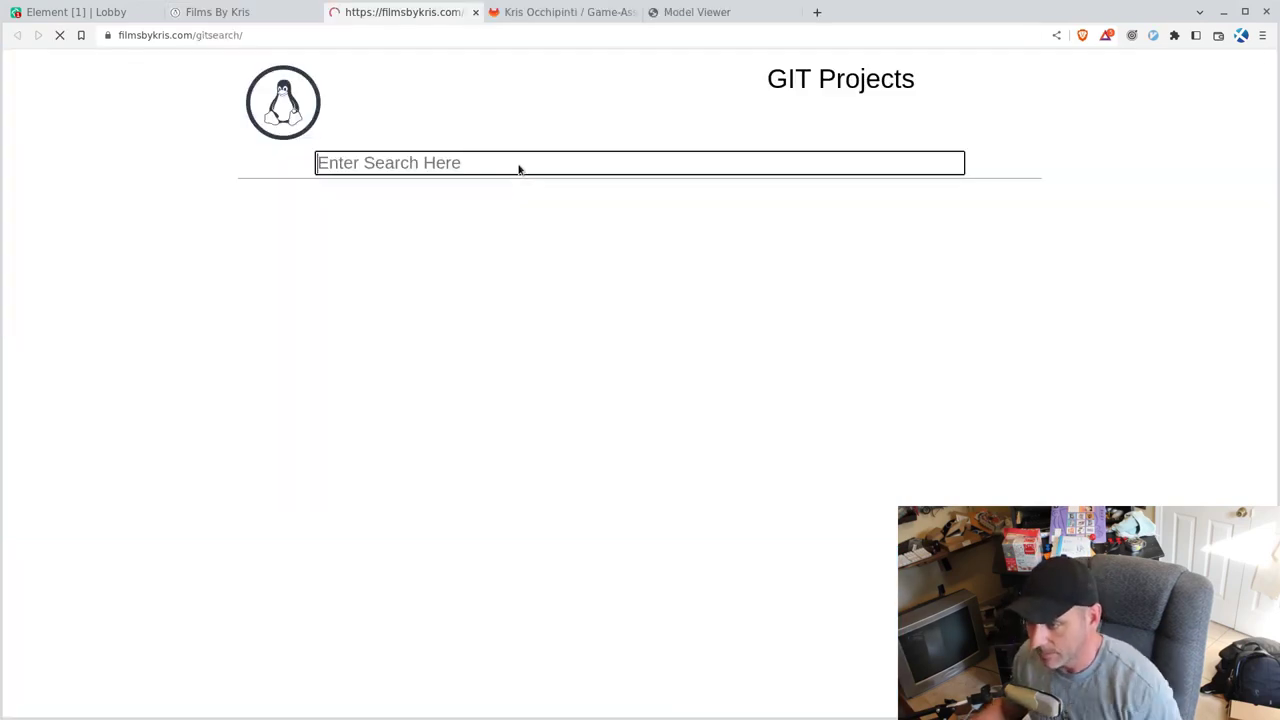
{"action": "type", "text": "game"}
{"action": "left_click", "coordinate": [627, 251]}
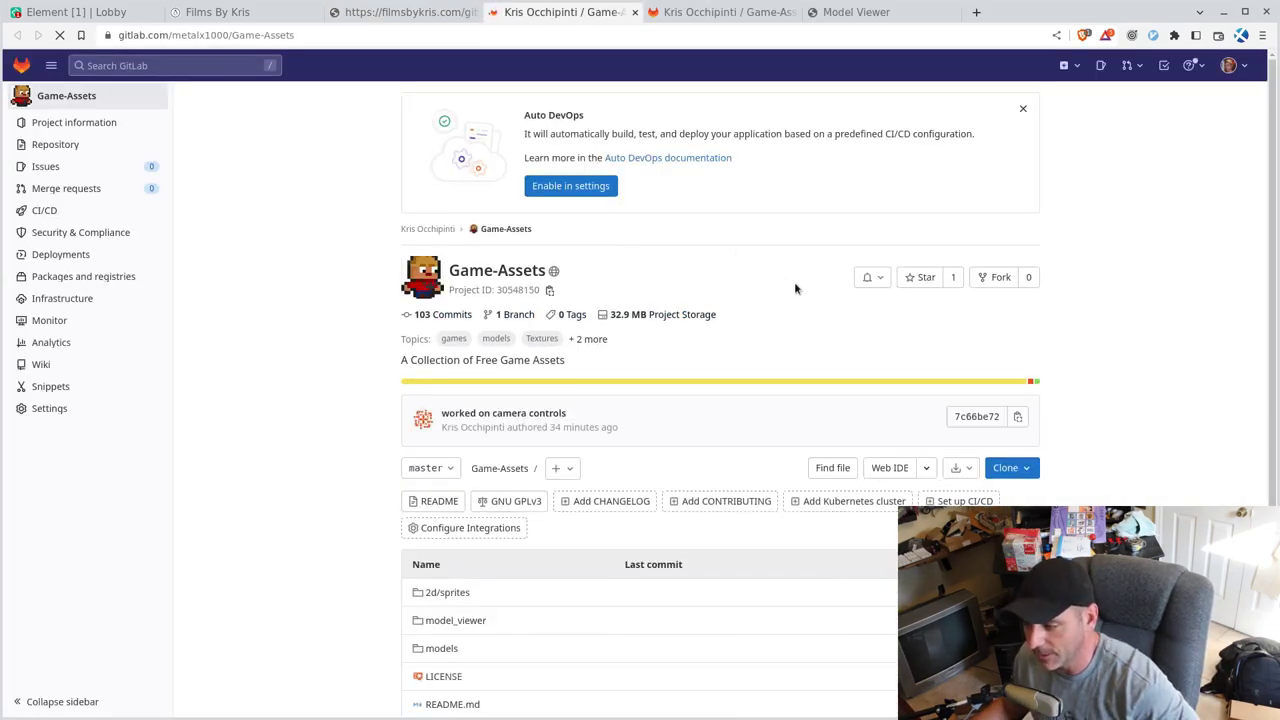
{"action": "scroll", "coordinate": [770, 318], "scroll_direction": "down", "scroll_amount": 2}
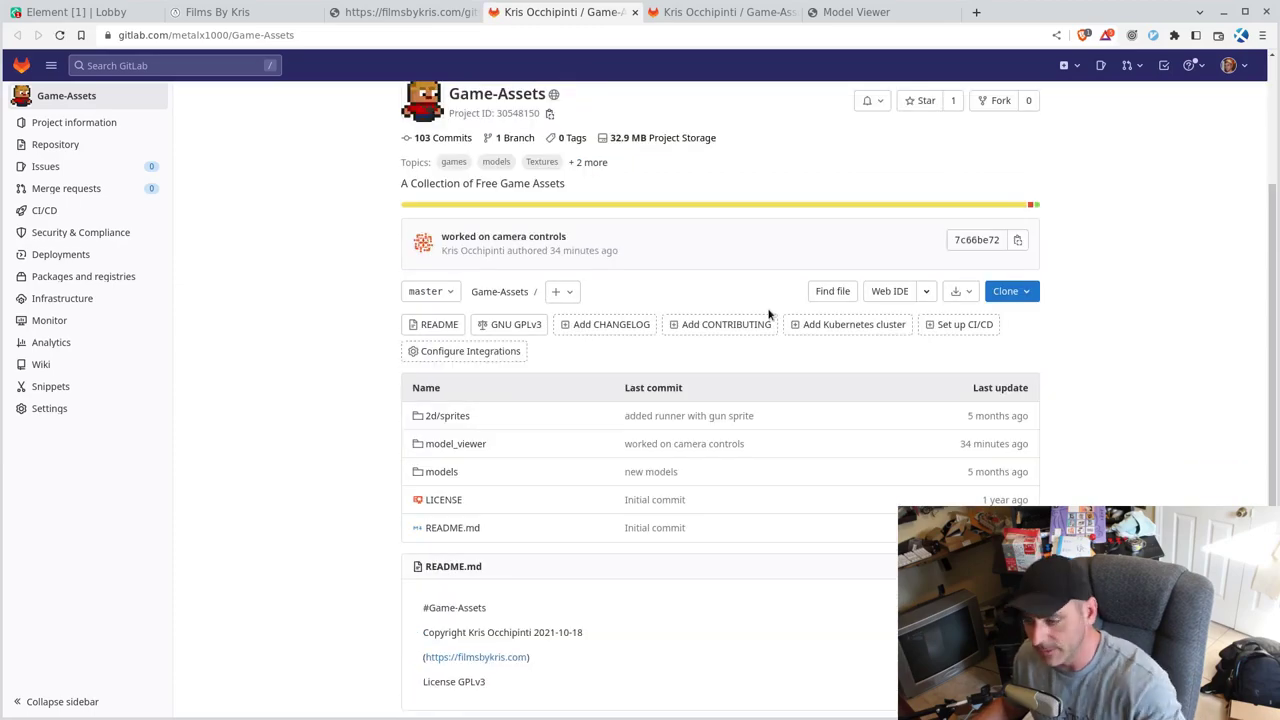